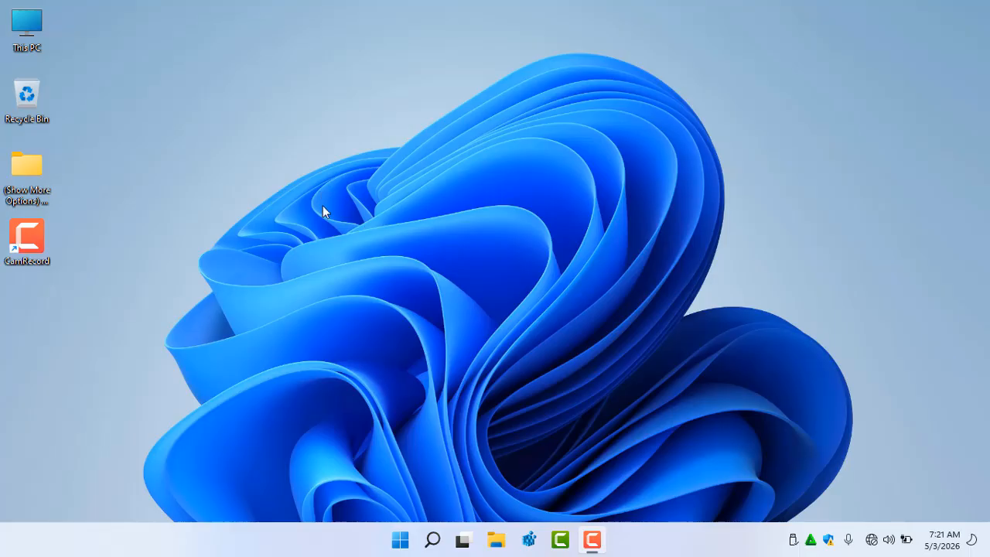
Open the desktop context menu and expand it to the full classic menu with Show more options, twice
{"action": "right_click", "coordinate": [352, 167]}
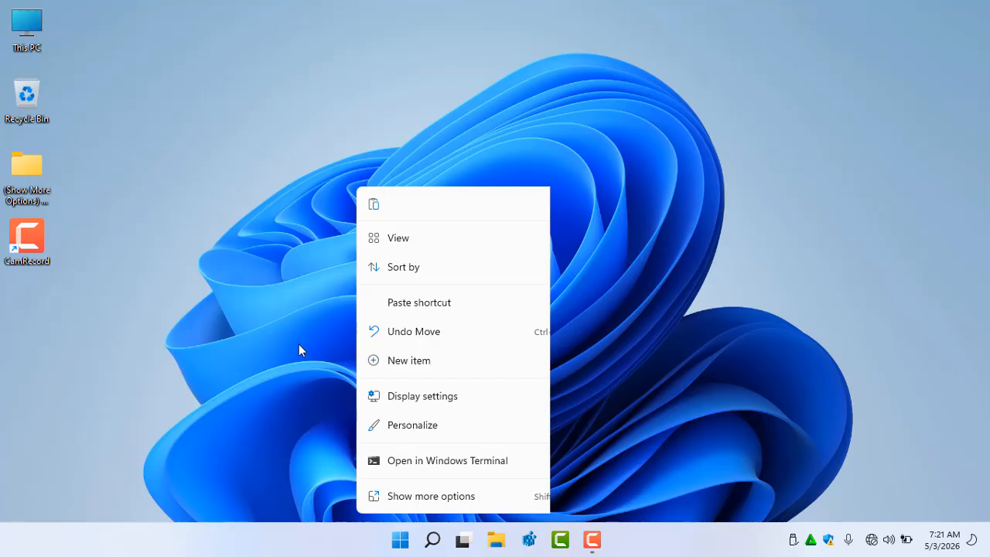
{"action": "left_click", "coordinate": [400, 495]}
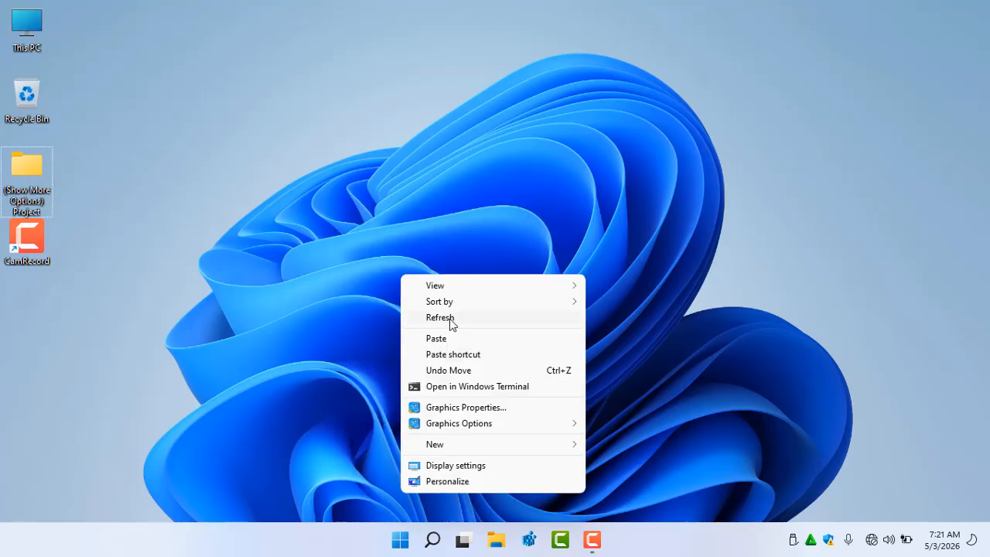
{"action": "right_click", "coordinate": [289, 6]}
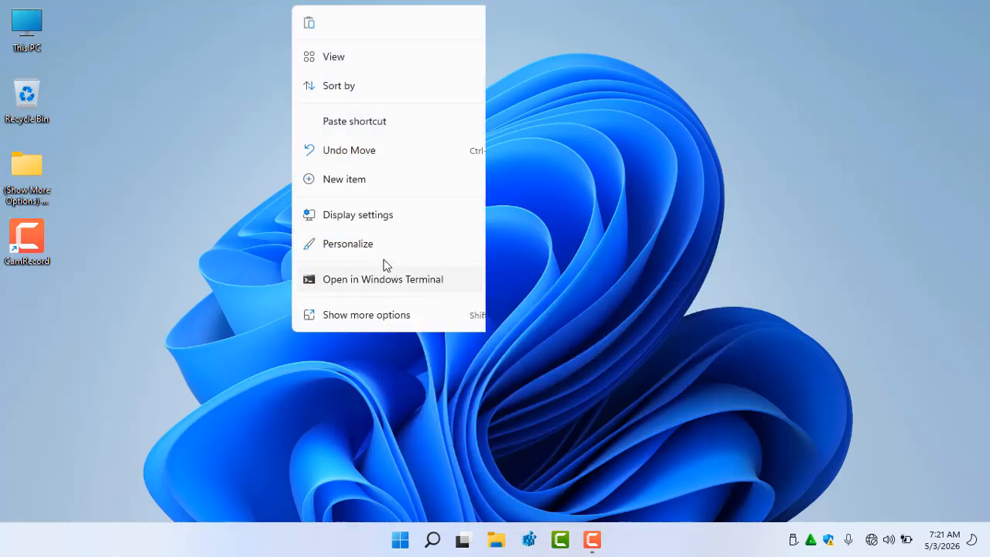
{"action": "left_click", "coordinate": [361, 313]}
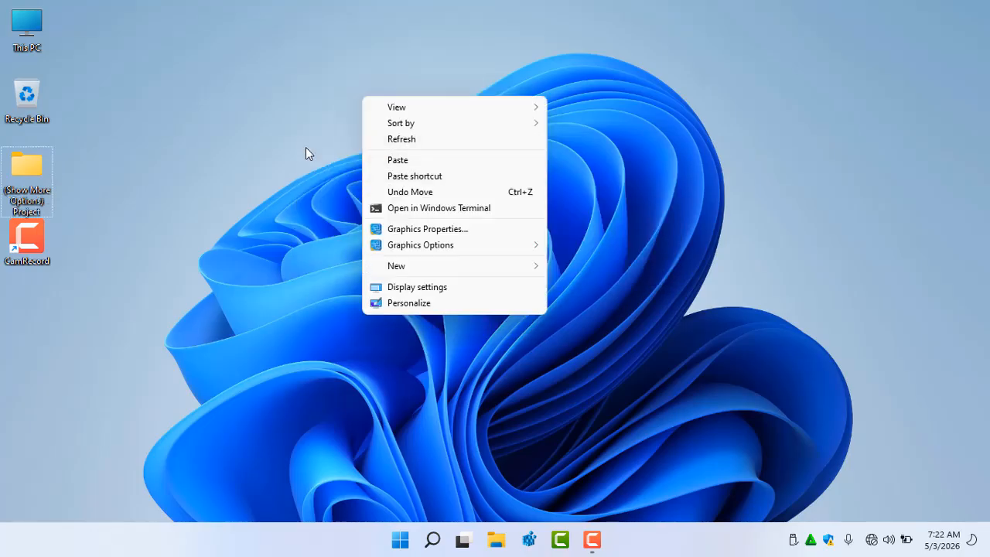
{"action": "left_click", "coordinate": [276, 259]}
Open the desktop context menu, view its View submenu, and dismiss the menu
{"action": "right_click", "coordinate": [358, 323]}
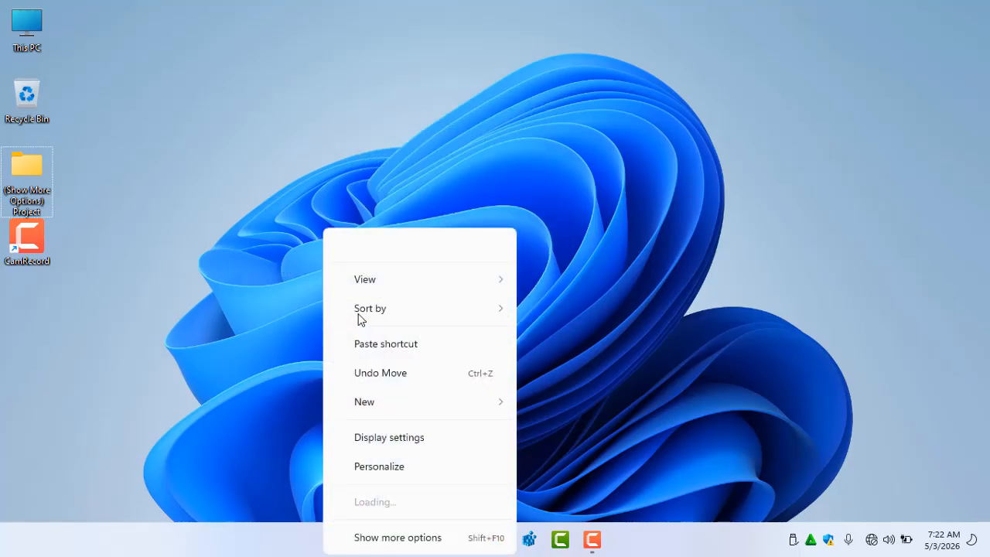
{"action": "mouse_move", "coordinate": [344, 271]}
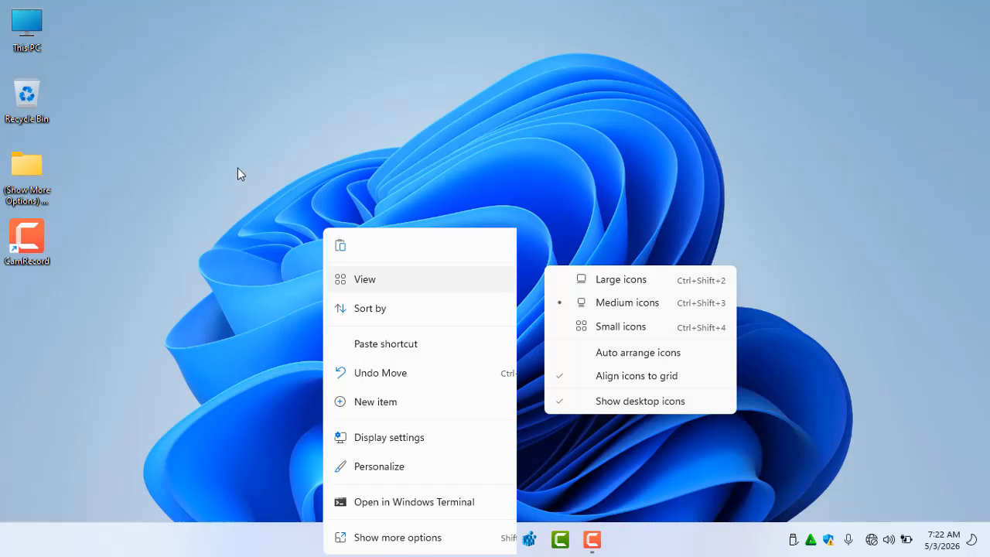
{"action": "left_click", "coordinate": [293, 124]}
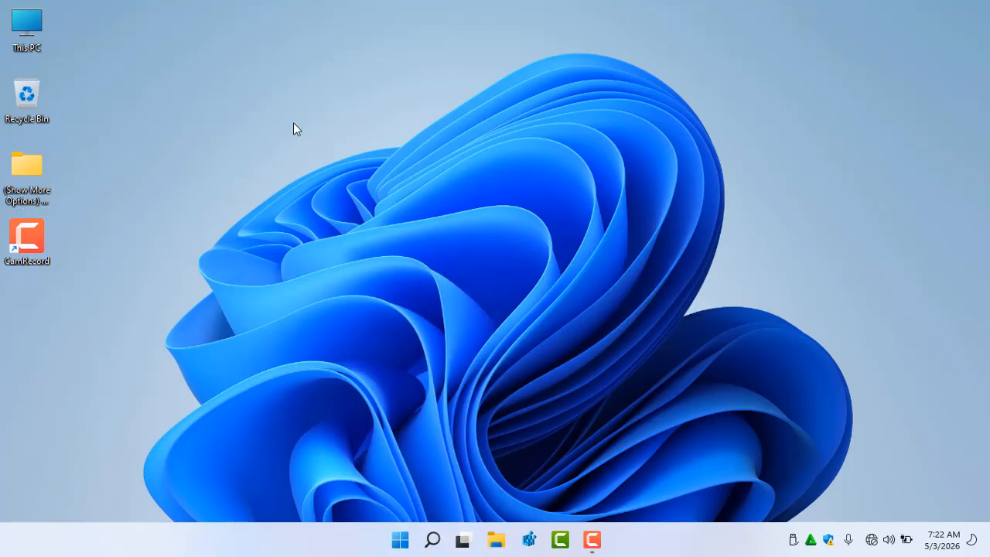
{"action": "right_click", "coordinate": [371, 133]}
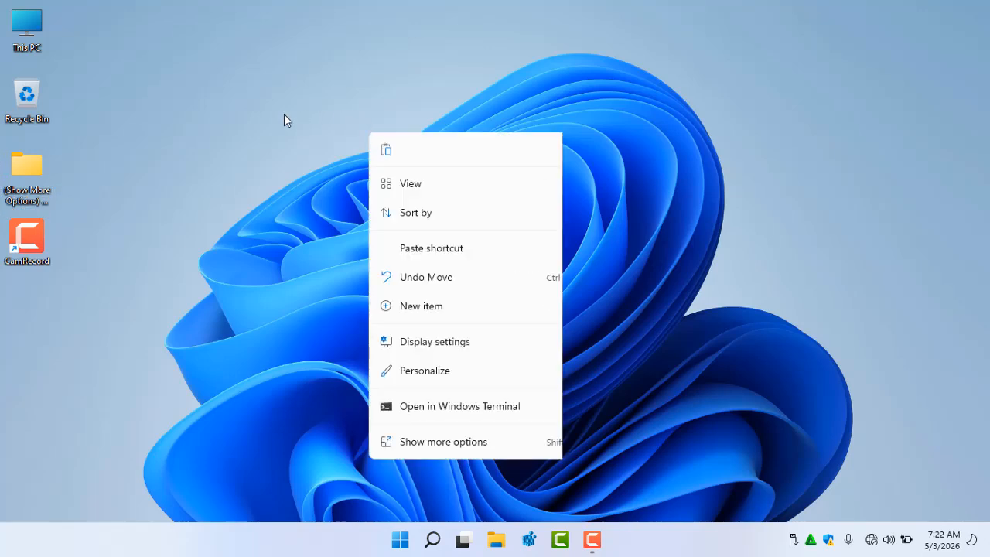
{"action": "left_click", "coordinate": [284, 114]}
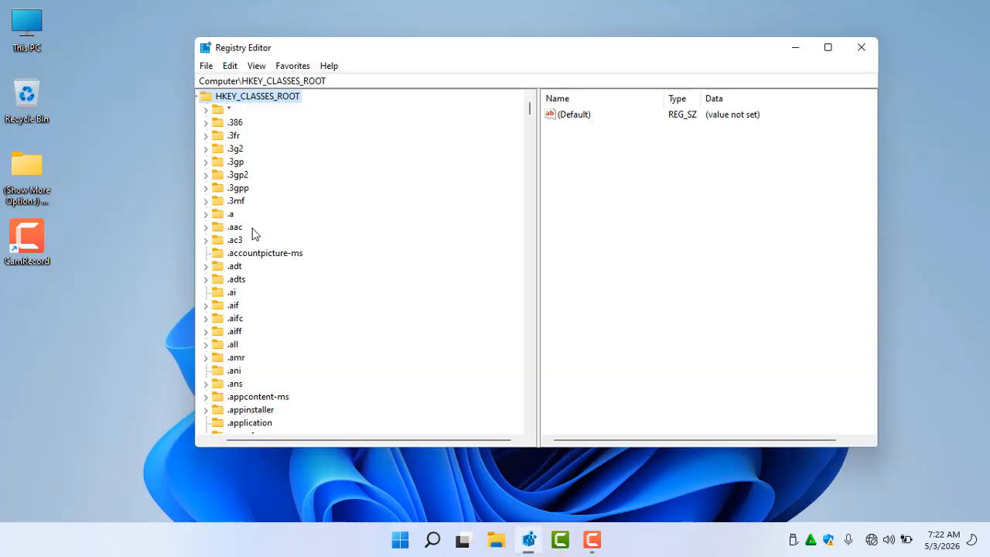
Collapse the Registry Editor tree to its root keys, select HKEY_LOCAL_MACHINE, and close Registry Editor
{"action": "left_click", "coordinate": [222, 440]}
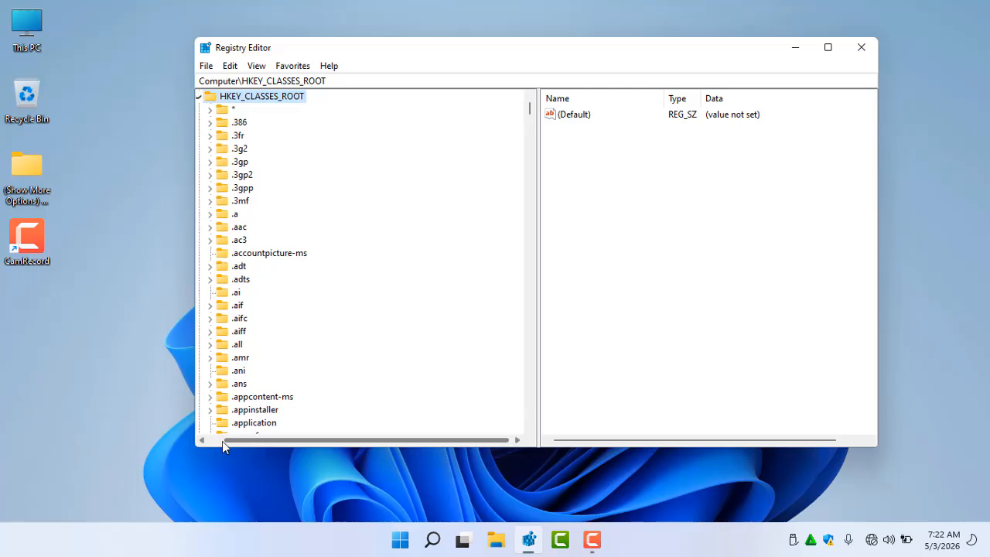
{"action": "left_click", "coordinate": [215, 96]}
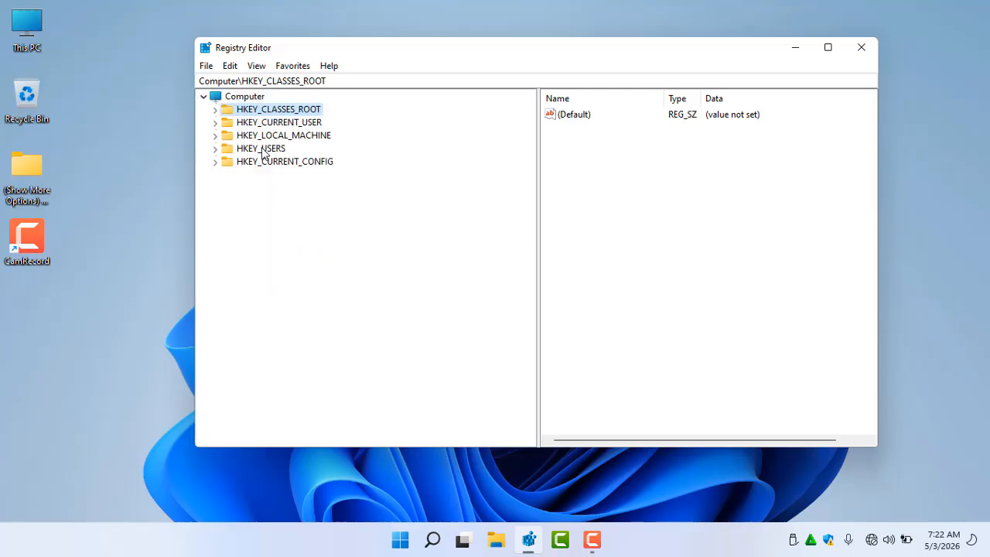
{"action": "left_click", "coordinate": [301, 137]}
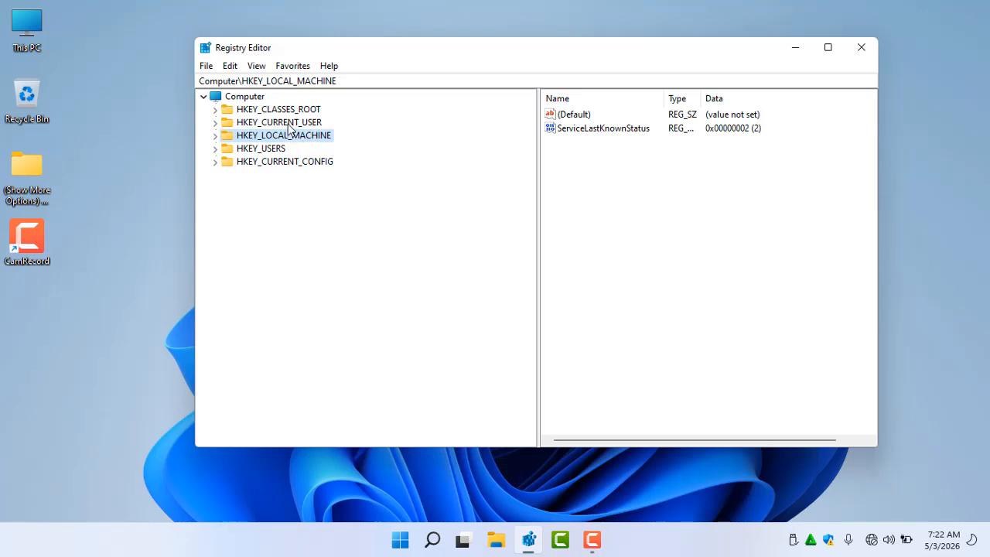
{"action": "left_click", "coordinate": [862, 48]}
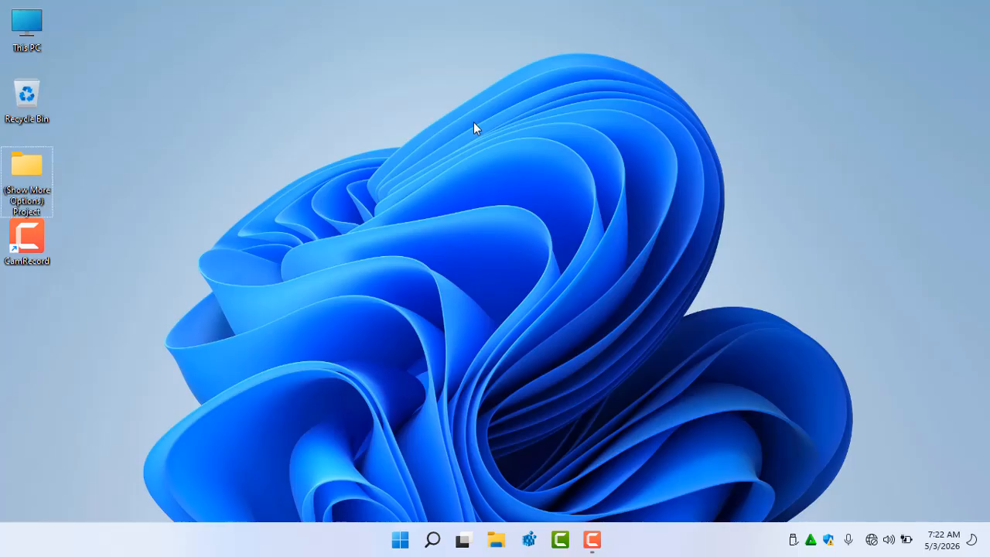
Open the (Show More Options) Project folder and open File Explorer Context Menu Locations into Registry.txt
{"action": "double_click", "coordinate": [25, 172]}
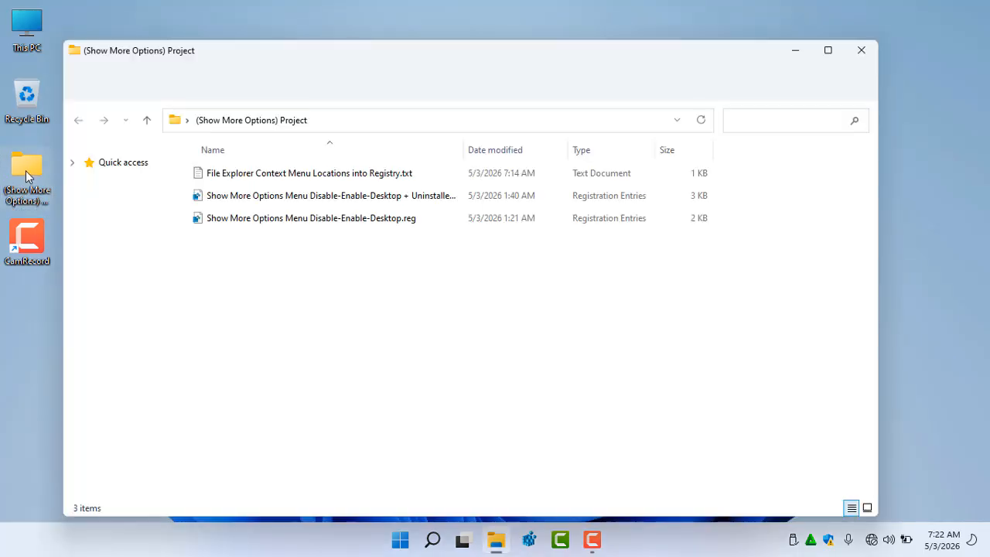
{"action": "left_click", "coordinate": [250, 177]}
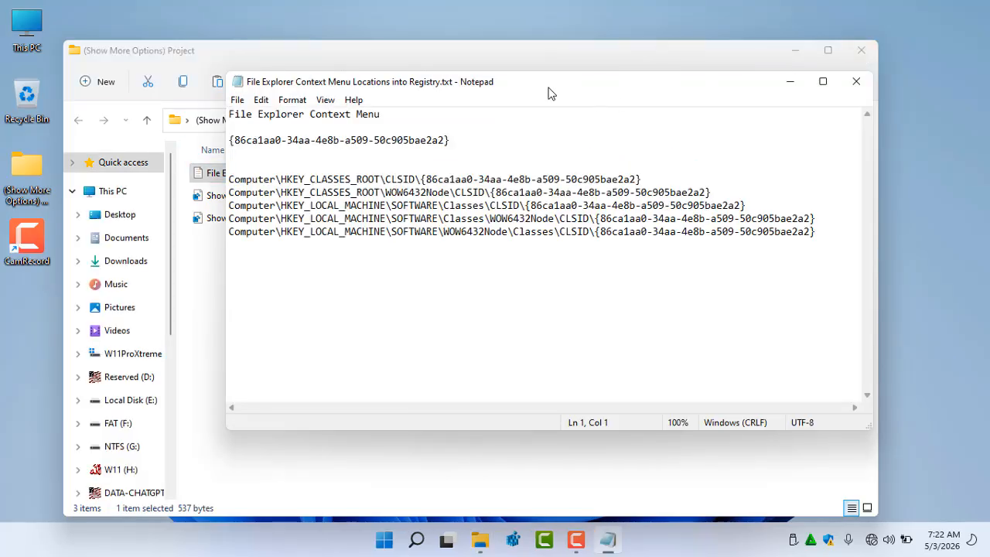
Select the CLSID {86ca1aa0-34aa-4e8b-a509-50c905bae2a2} in Notepad and close the project folder window
{"action": "left_click_drag", "start_coordinate": [548, 84], "coordinate": [505, 30]}
{"action": "left_click_drag", "start_coordinate": [429, 83], "coordinate": [172, 88]}
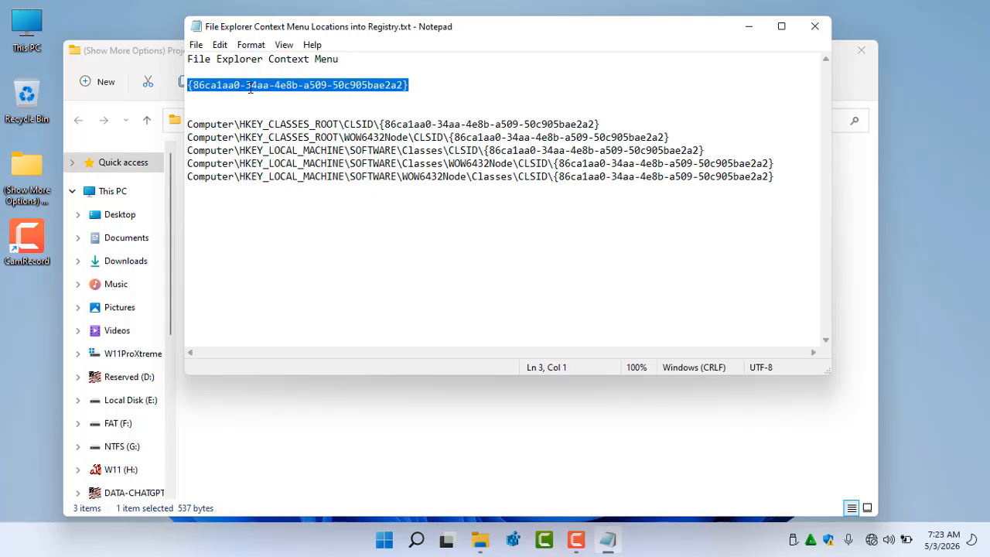
{"action": "left_click", "coordinate": [433, 431]}
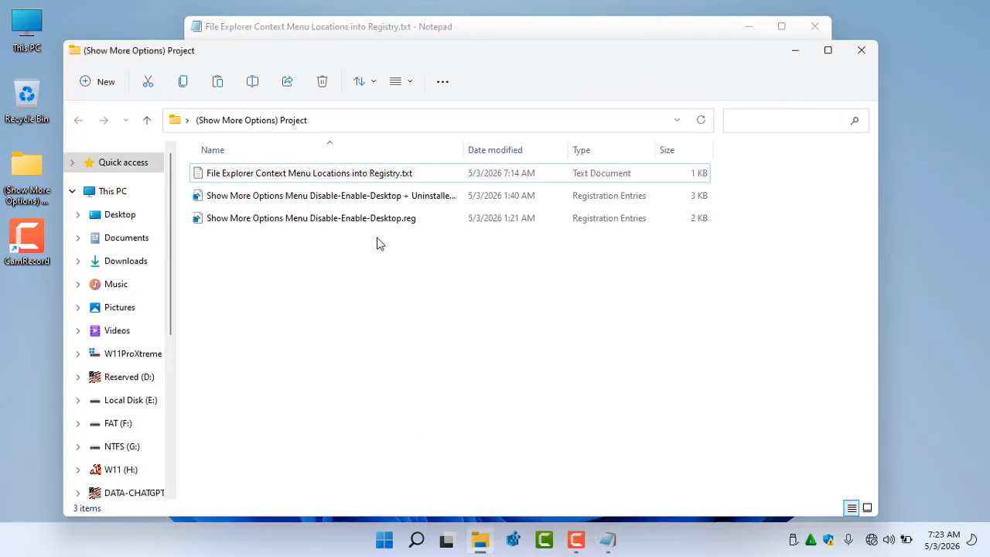
{"action": "left_click", "coordinate": [860, 51]}
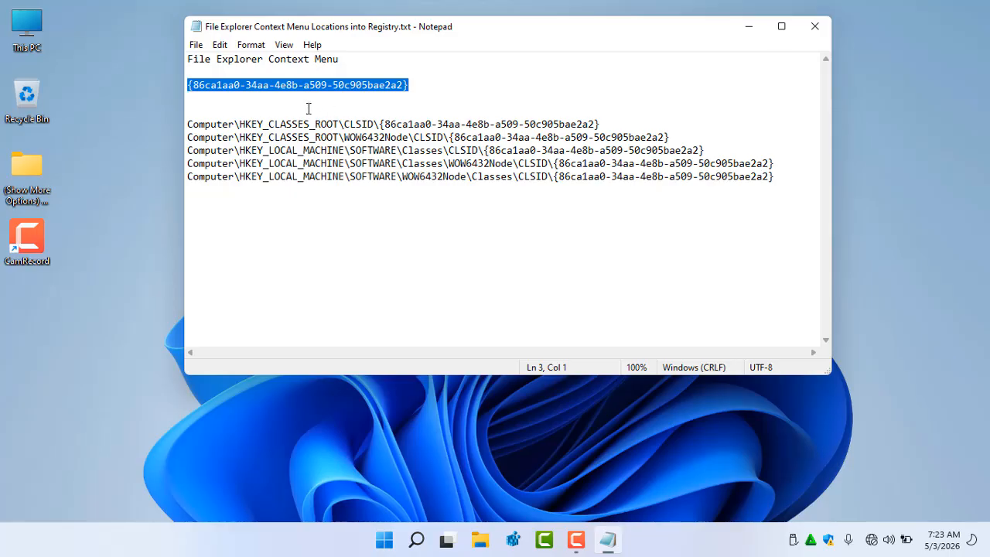
Highlight the File Explorer Context Menu heading, then open and dismiss the desktop context menu
{"action": "left_click_drag", "start_coordinate": [350, 63], "coordinate": [191, 64]}
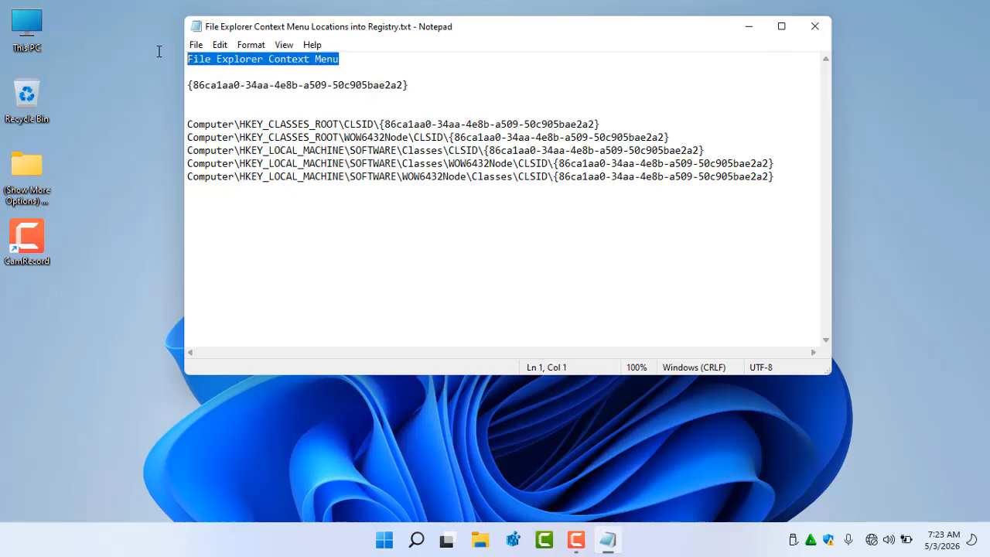
{"action": "left_click", "coordinate": [236, 58]}
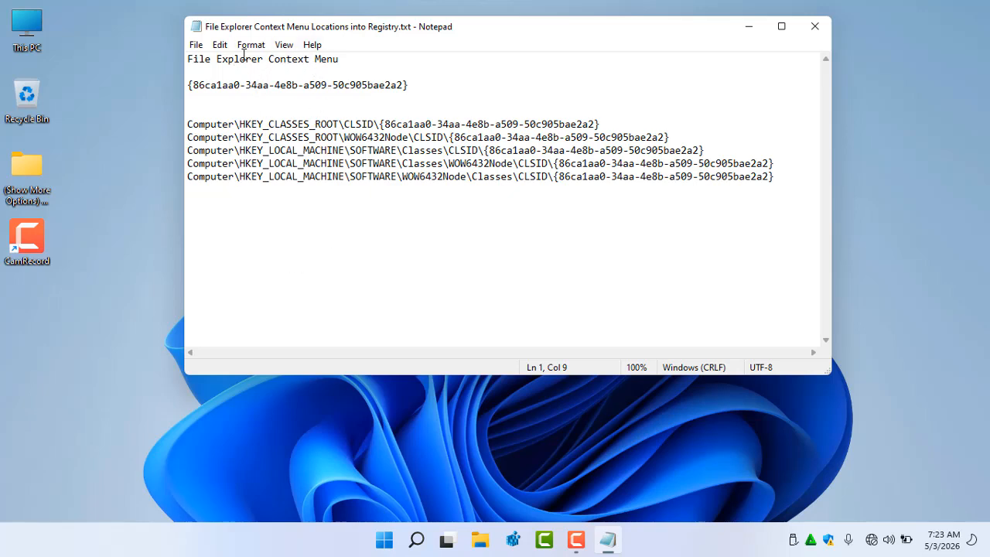
{"action": "left_click", "coordinate": [108, 203]}
{"action": "right_click", "coordinate": [139, 402]}
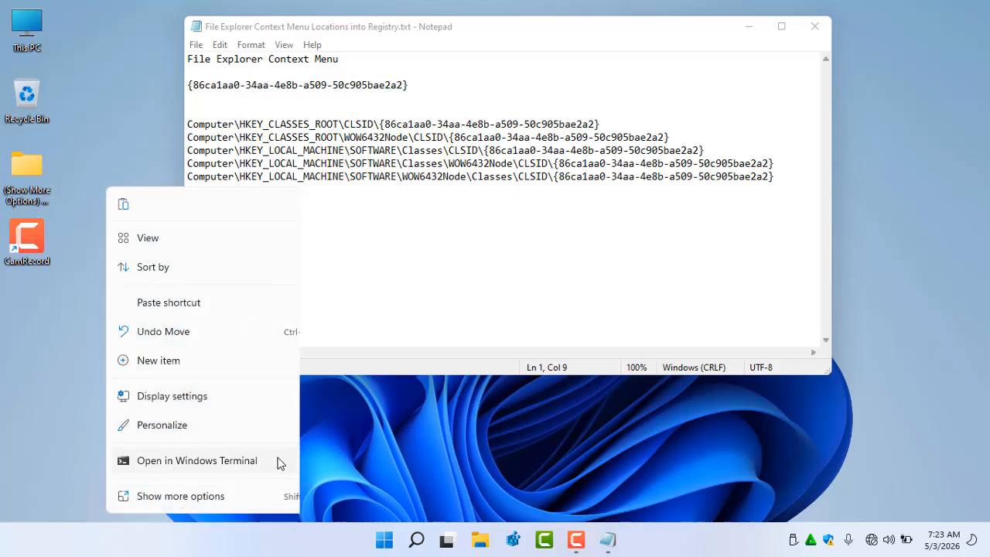
{"action": "left_click", "coordinate": [440, 442]}
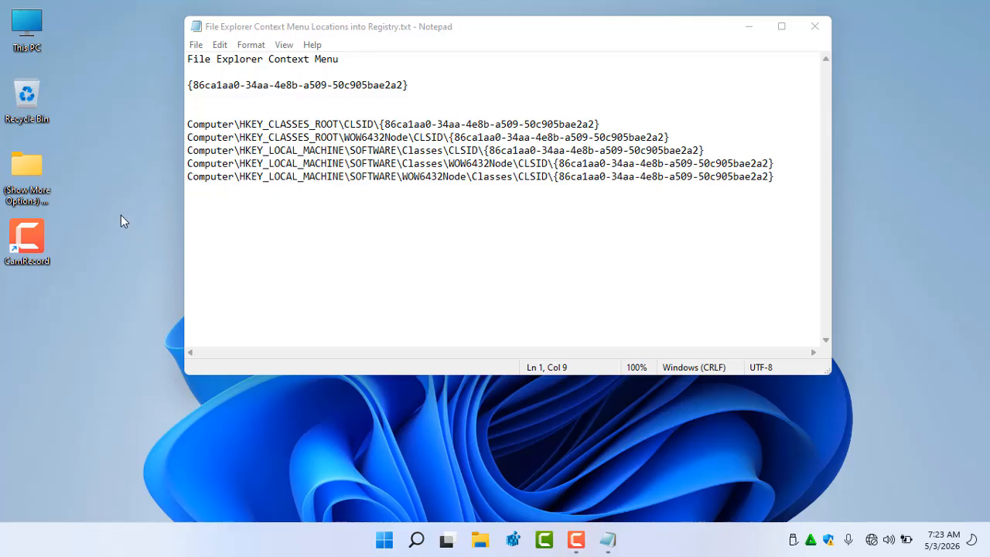
Open the desktop context menu and expand it with Show more options
{"action": "left_click", "coordinate": [133, 425]}
{"action": "right_click", "coordinate": [190, 363]}
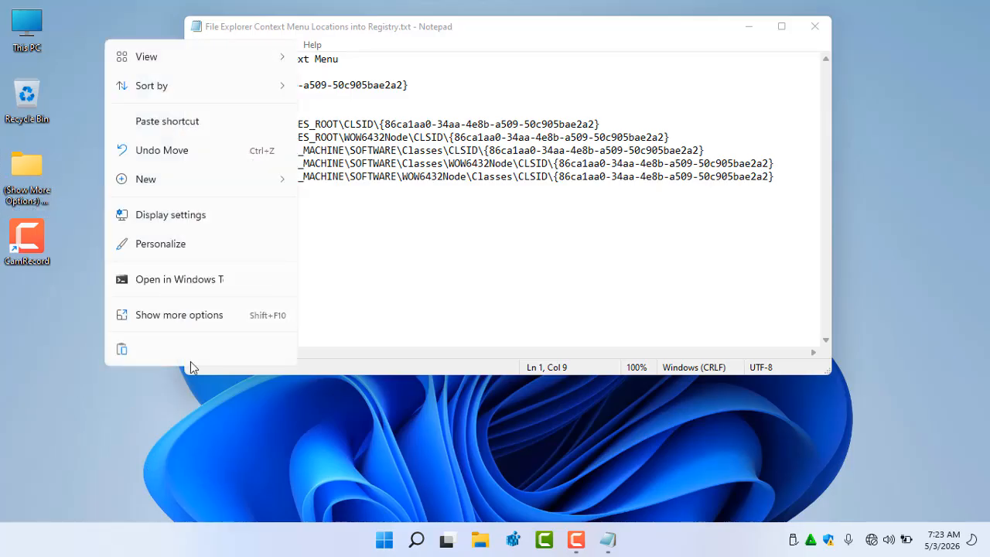
{"action": "left_click", "coordinate": [166, 315]}
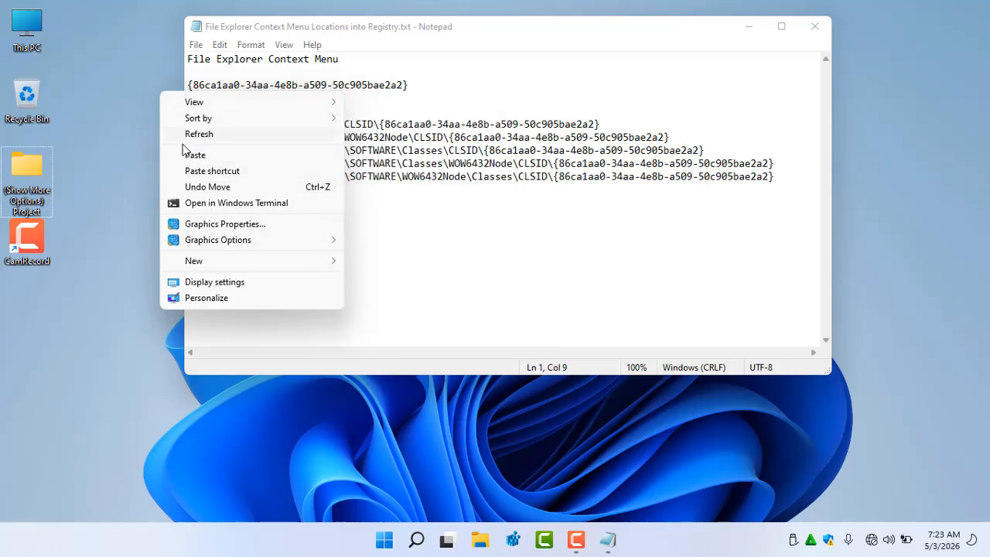
Open the project folder's context menu, expand it with Show more options, and dismiss it
{"action": "left_click", "coordinate": [37, 165]}
{"action": "right_click", "coordinate": [37, 165]}
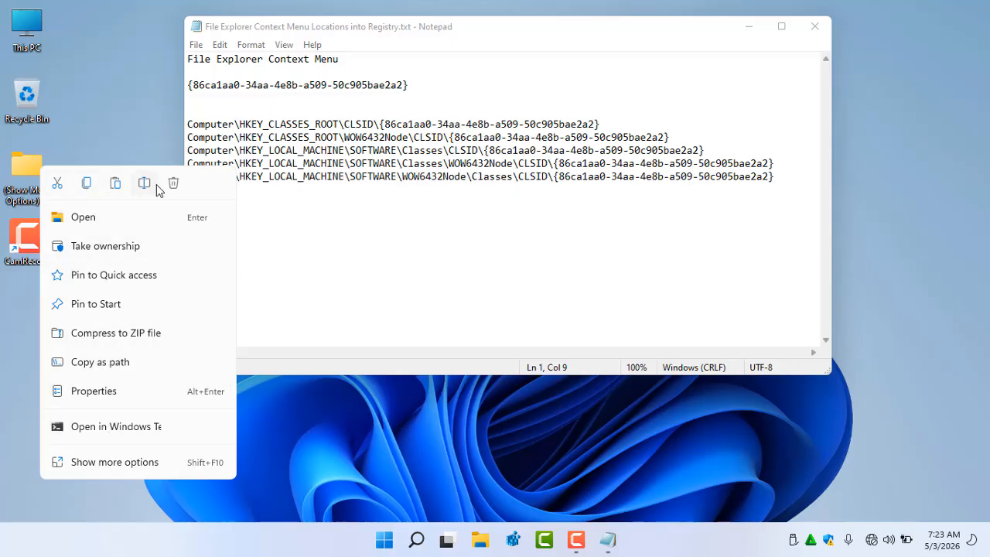
{"action": "left_click", "coordinate": [128, 464]}
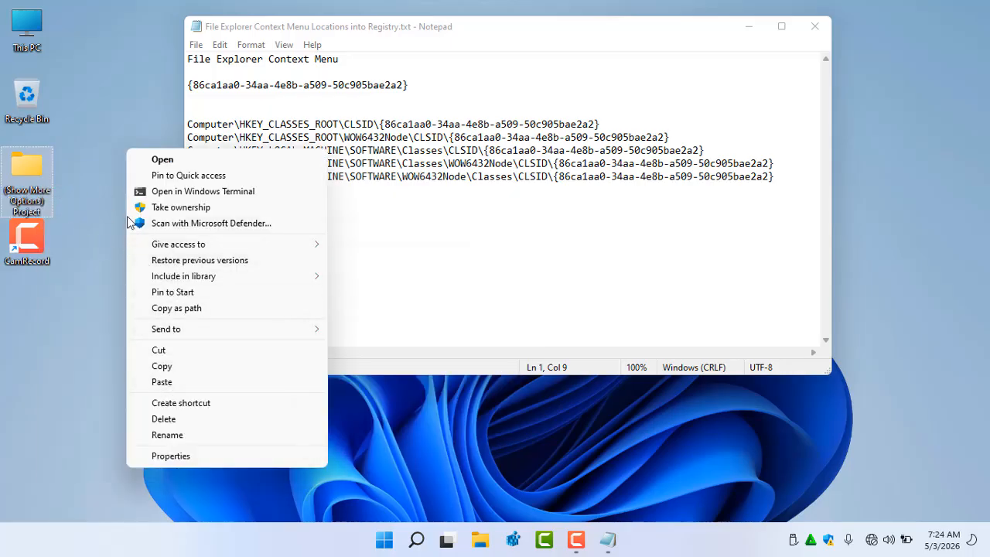
{"action": "left_click", "coordinate": [91, 304]}
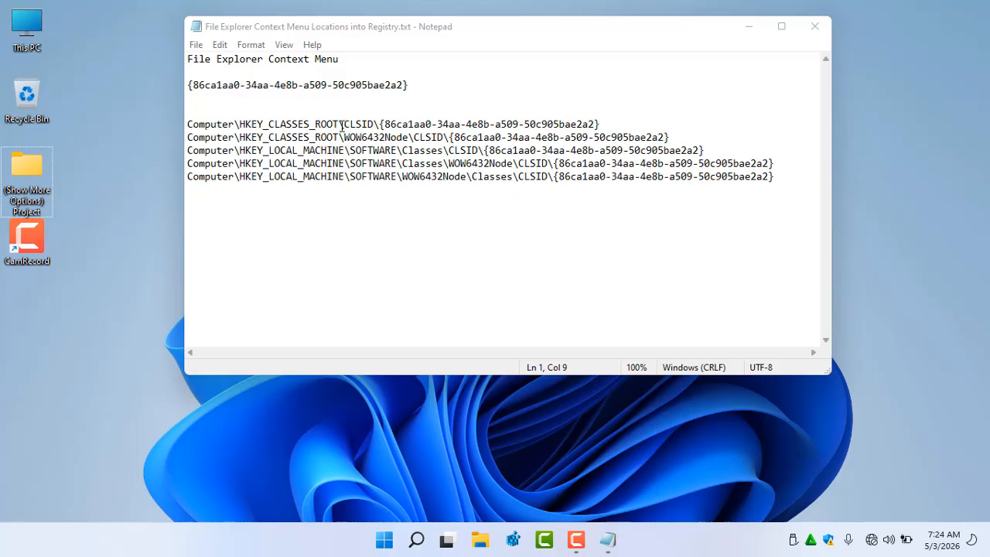
Open and dismiss the desktop context menu twice
{"action": "right_click", "coordinate": [158, 242]}
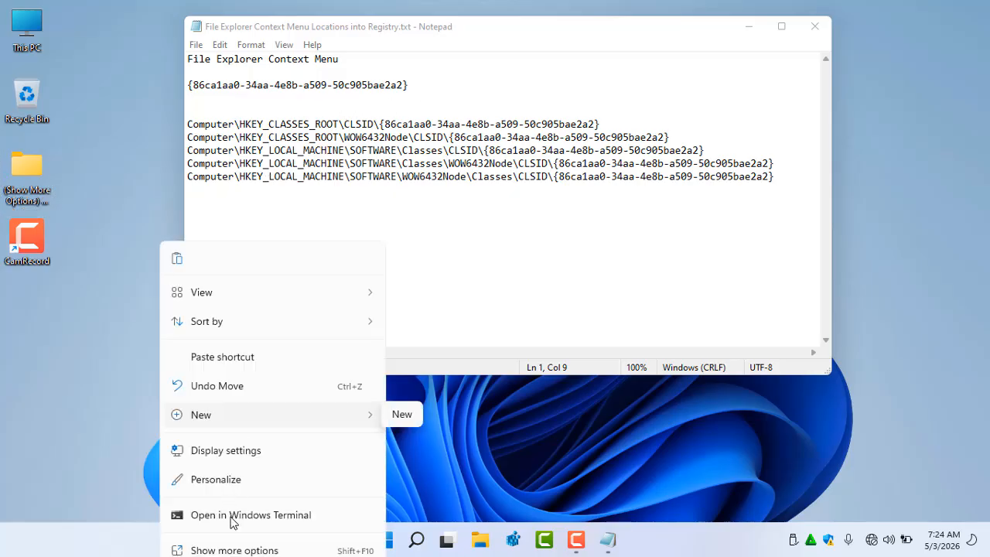
{"action": "left_click", "coordinate": [128, 74]}
{"action": "right_click", "coordinate": [129, 73]}
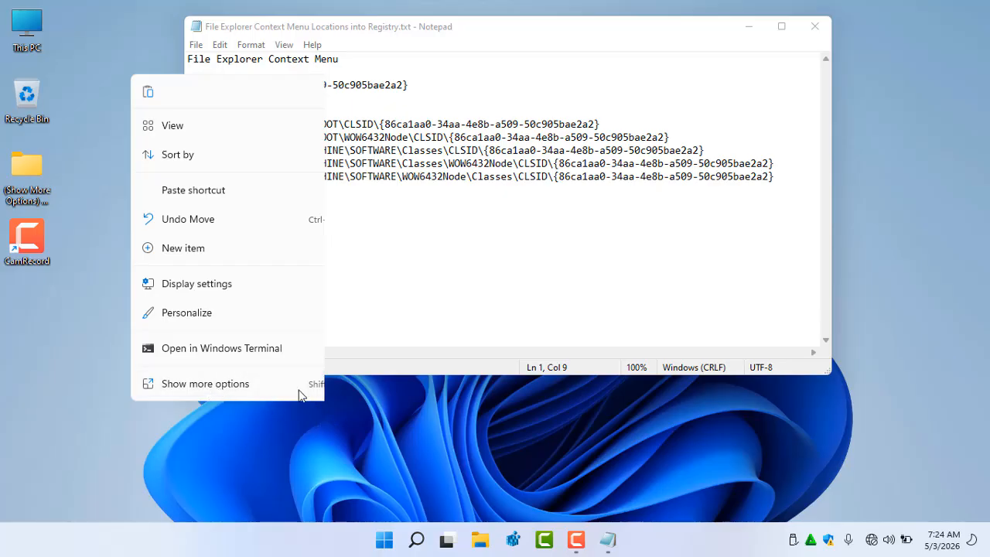
{"action": "left_click", "coordinate": [406, 421]}
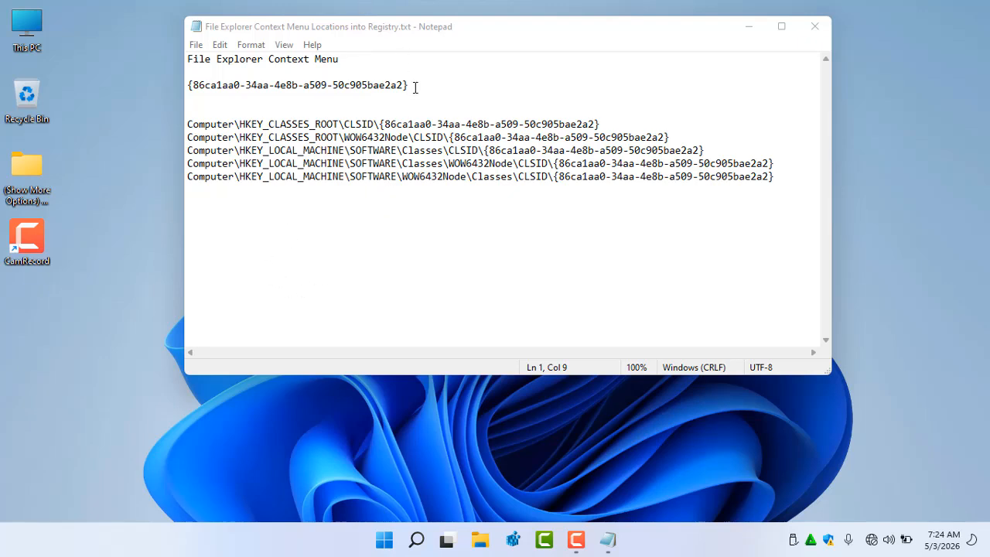
Highlight the CLSID {86ca1aa0-34aa-4e8b-a509-50c905bae2a2} line in Notepad
{"action": "left_click_drag", "start_coordinate": [412, 86], "coordinate": [221, 86]}
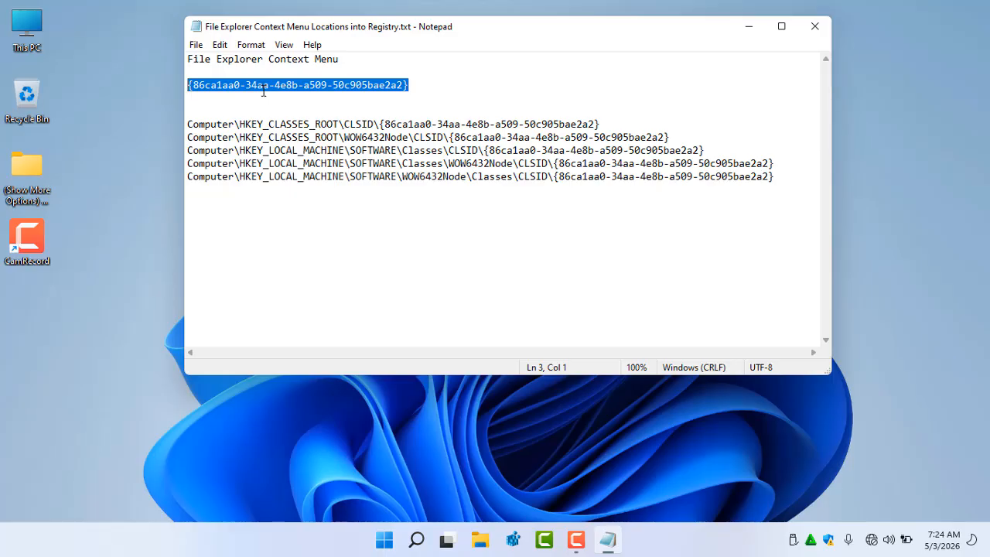
{"action": "left_click_drag", "start_coordinate": [409, 86], "coordinate": [179, 89]}
{"action": "left_click", "coordinate": [431, 81]}
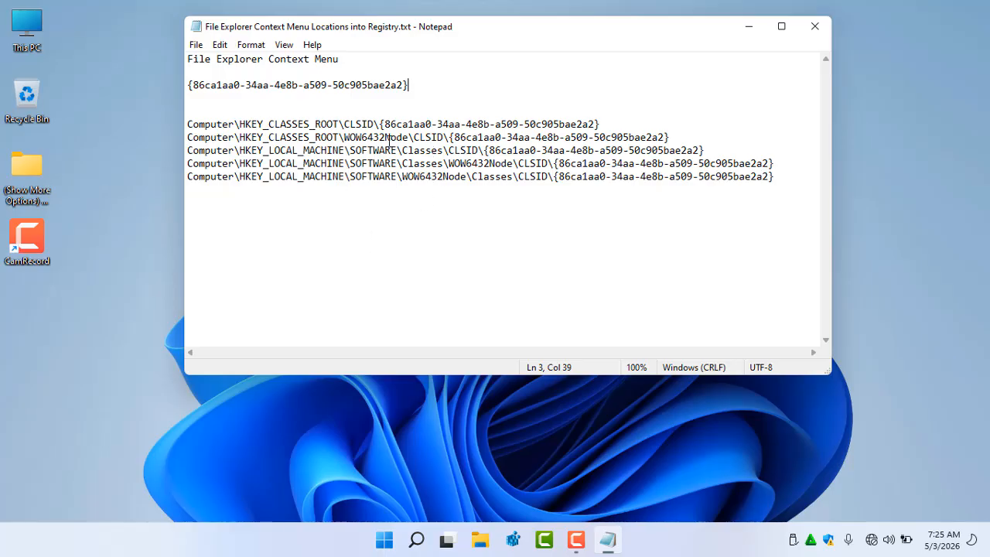
Open the desktop context menu twice, expanding it once with Show more options and dismissing it each time
{"action": "right_click", "coordinate": [119, 159]}
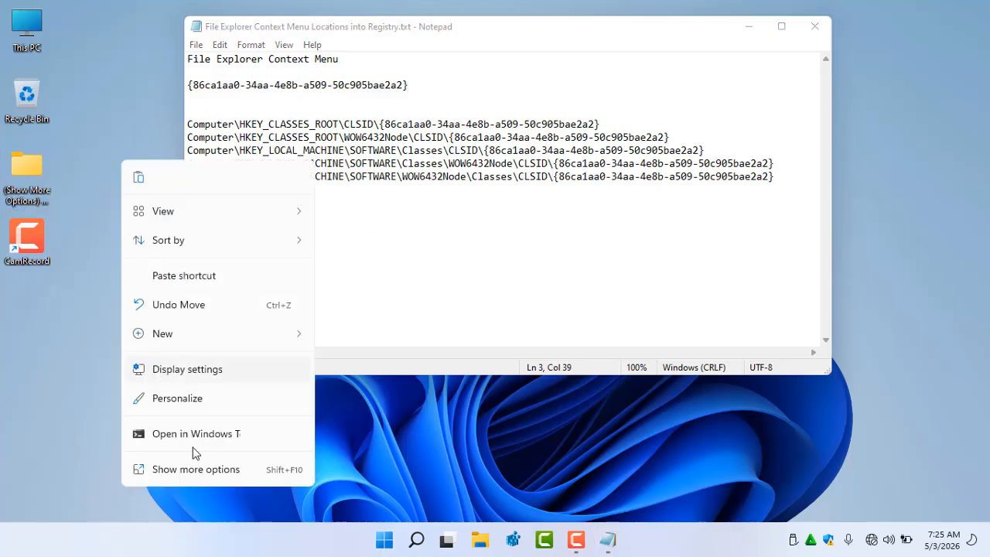
{"action": "left_click", "coordinate": [196, 469]}
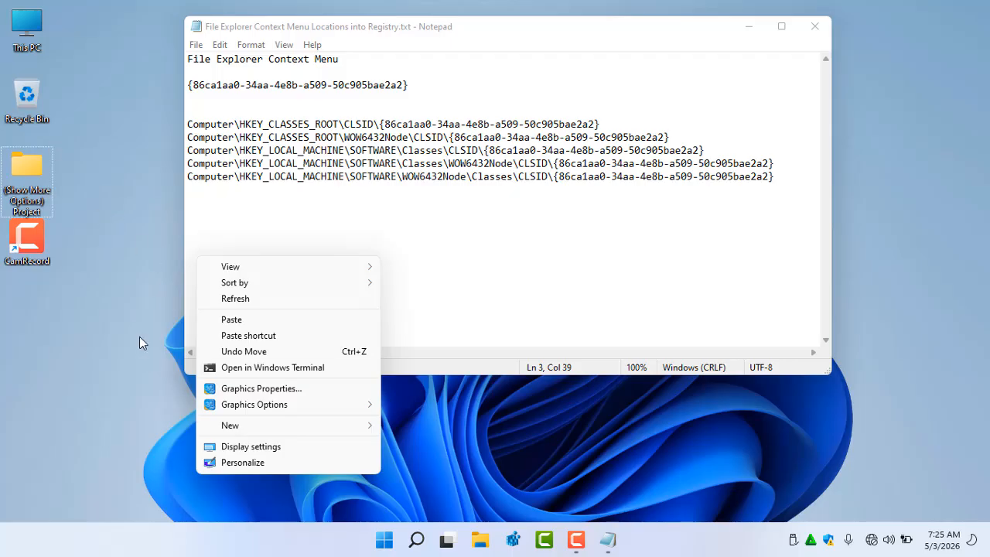
{"action": "left_click", "coordinate": [122, 205]}
{"action": "right_click", "coordinate": [123, 309]}
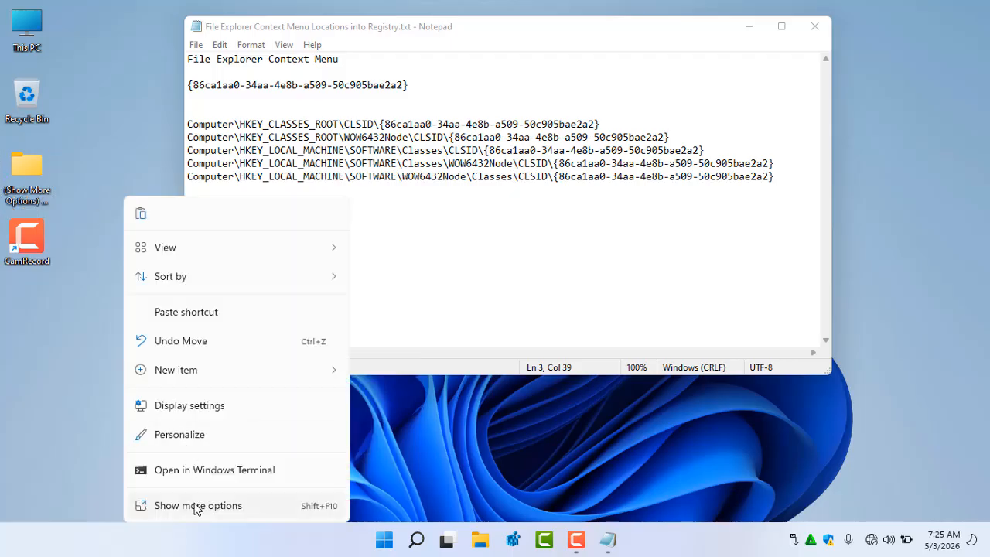
{"action": "left_click", "coordinate": [140, 102]}
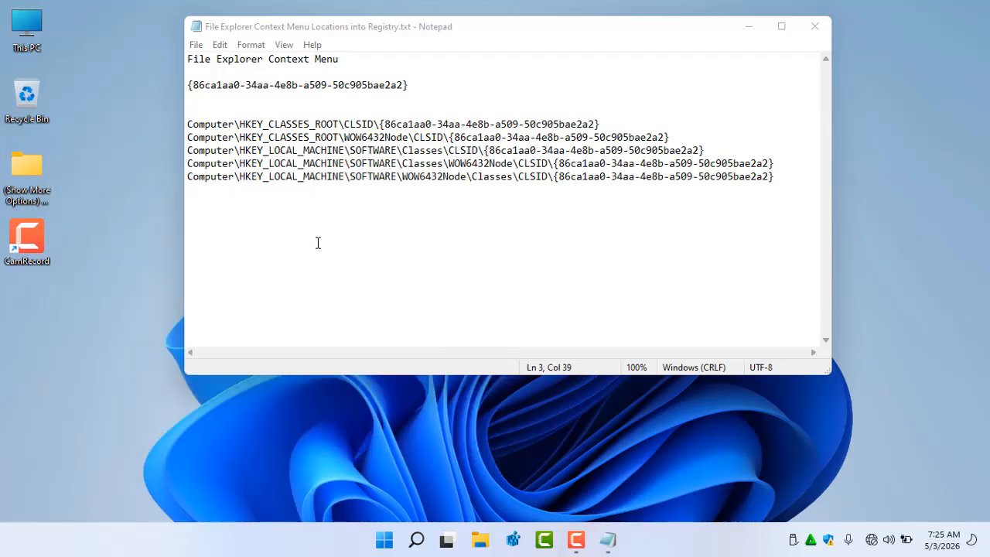
Open Registry Editor and collapse the HKEY_LOCAL_MACHINE branch
{"action": "left_click", "coordinate": [419, 88]}
{"action": "left_click", "coordinate": [186, 98]}
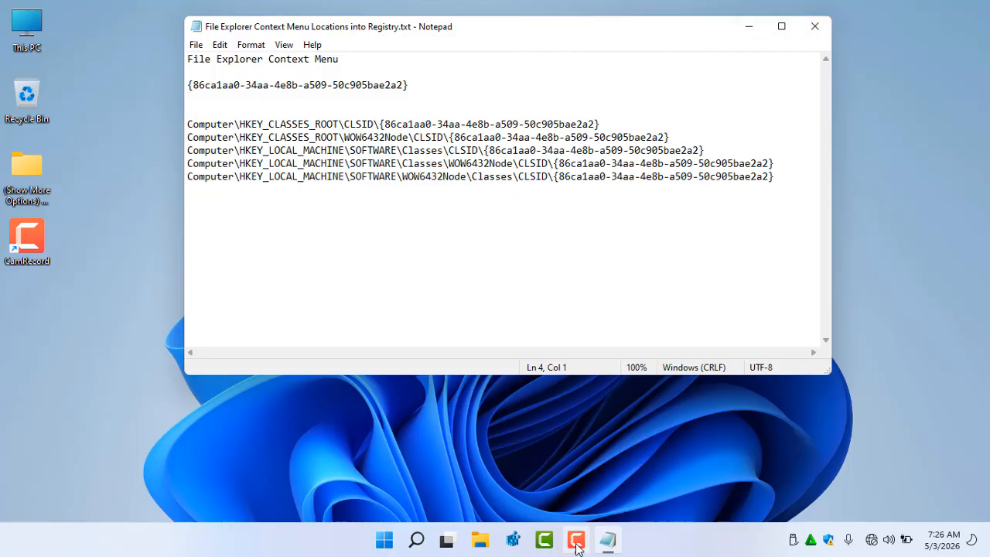
{"action": "left_click", "coordinate": [512, 540]}
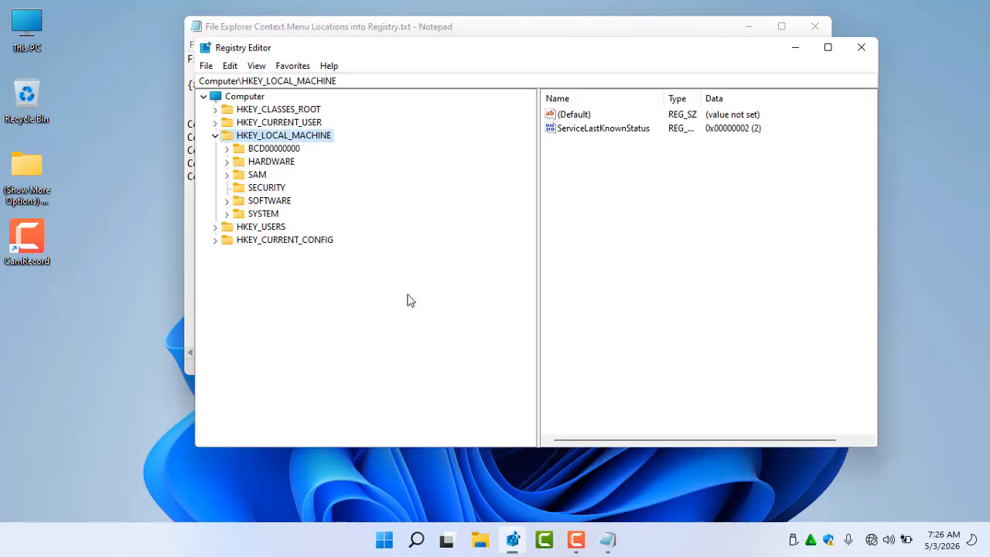
{"action": "double_click", "coordinate": [280, 136]}
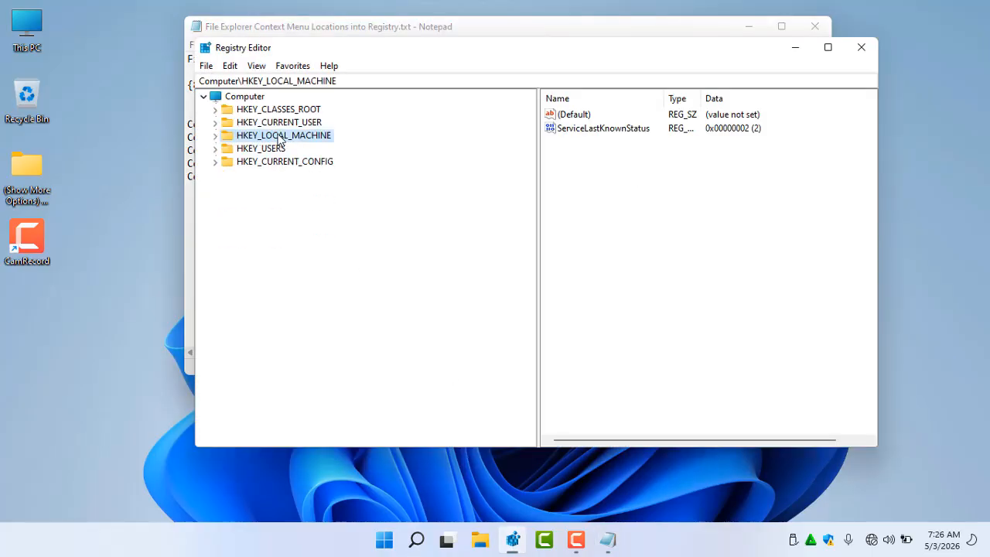
Reposition the windows and highlight the CLSID and the registry key paths listed in Notepad
{"action": "left_click_drag", "start_coordinate": [306, 51], "coordinate": [232, 154]}
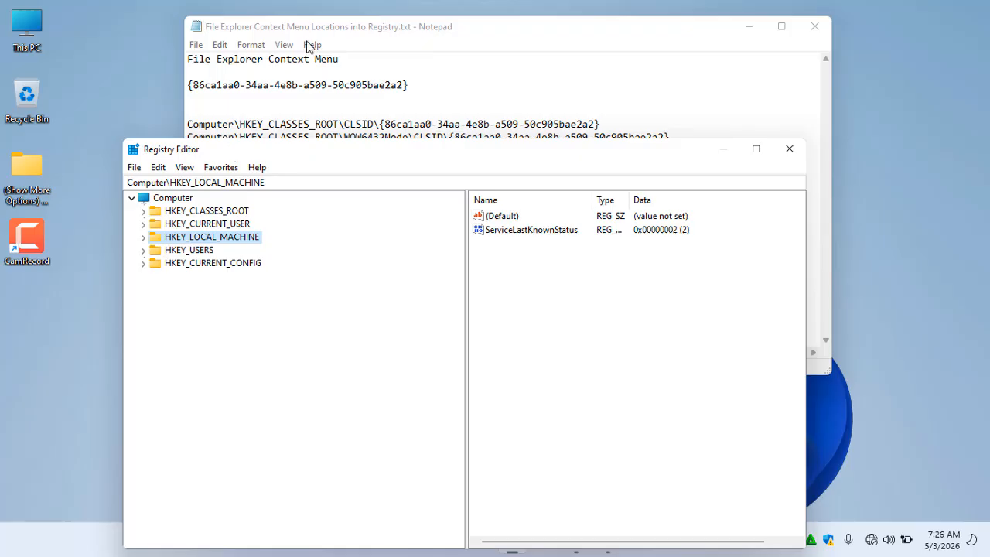
{"action": "left_click_drag", "start_coordinate": [312, 26], "coordinate": [248, 22]}
{"action": "left_click_drag", "start_coordinate": [398, 80], "coordinate": [135, 80]}
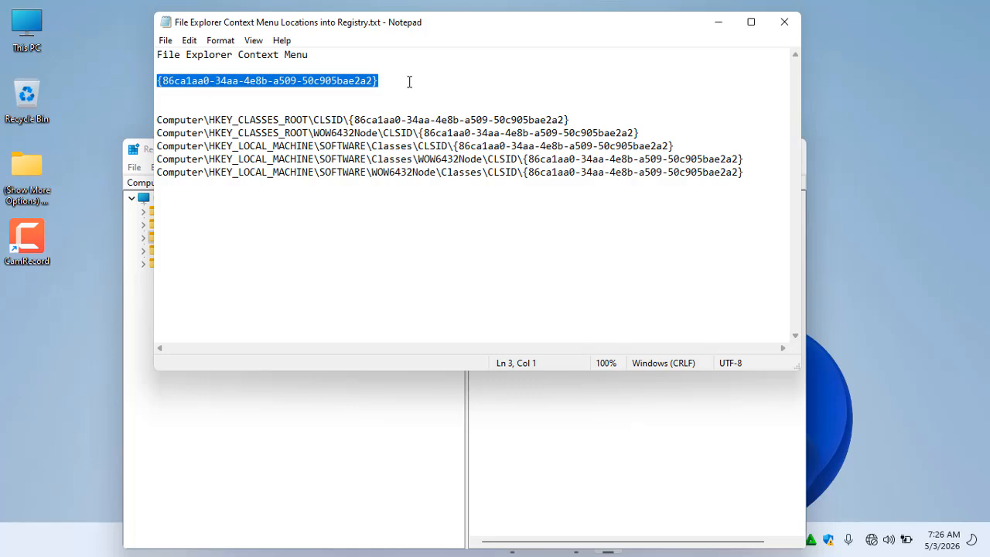
{"action": "left_click", "coordinate": [327, 82]}
{"action": "left_click", "coordinate": [157, 93]}
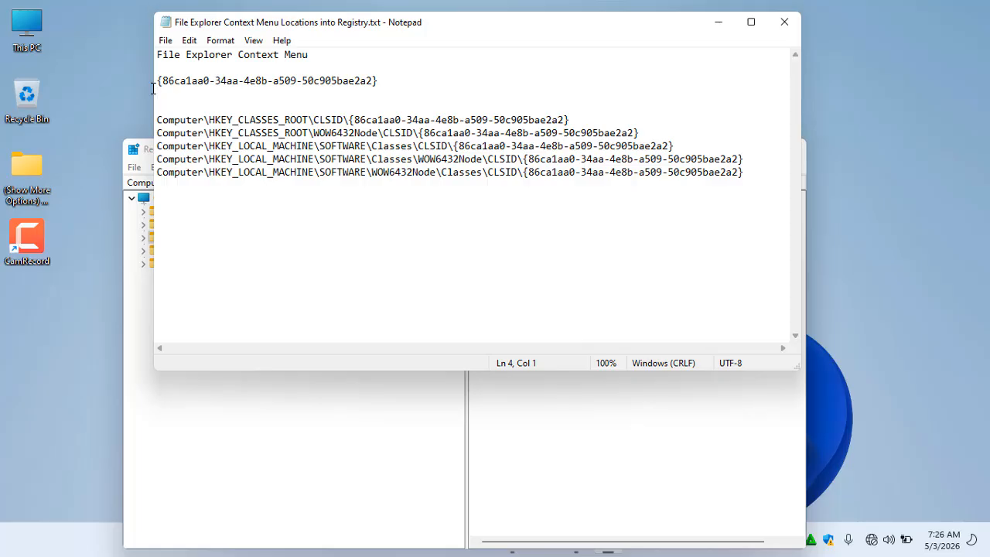
{"action": "left_click", "coordinate": [152, 80], "text": "shift"}
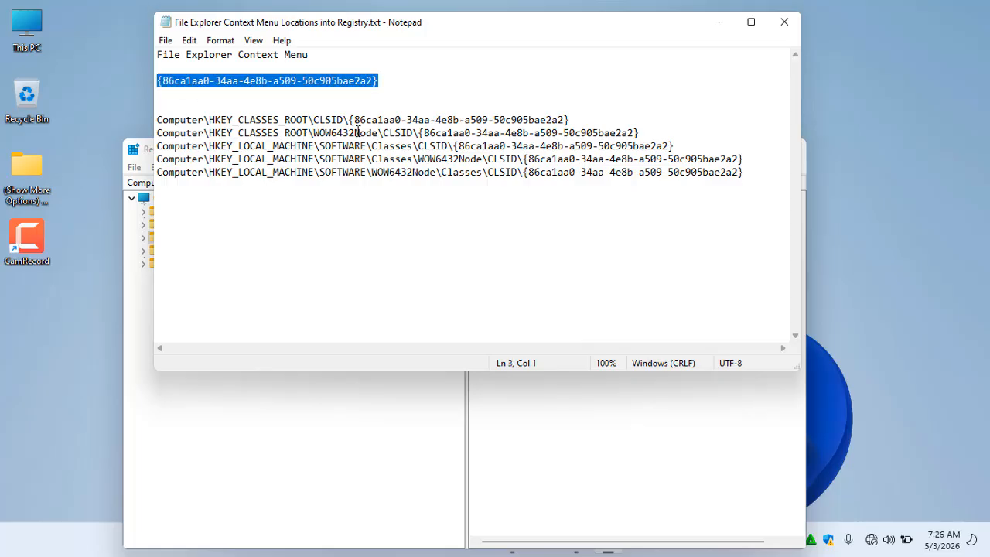
{"action": "left_click_drag", "start_coordinate": [435, 120], "coordinate": [302, 120]}
{"action": "left_click_drag", "start_coordinate": [368, 133], "coordinate": [301, 145]}
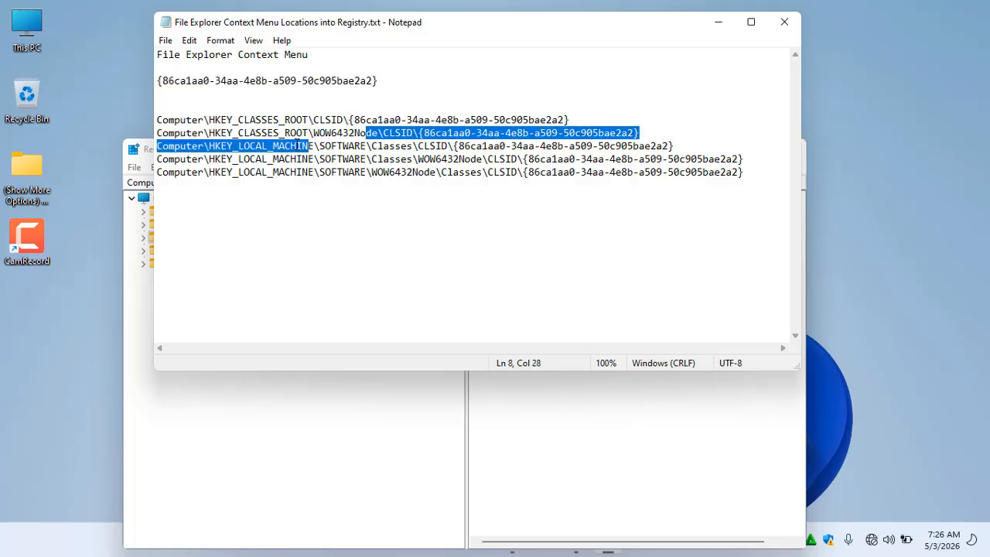
{"action": "left_click", "coordinate": [347, 147]}
{"action": "left_click_drag", "start_coordinate": [357, 172], "coordinate": [336, 179]}
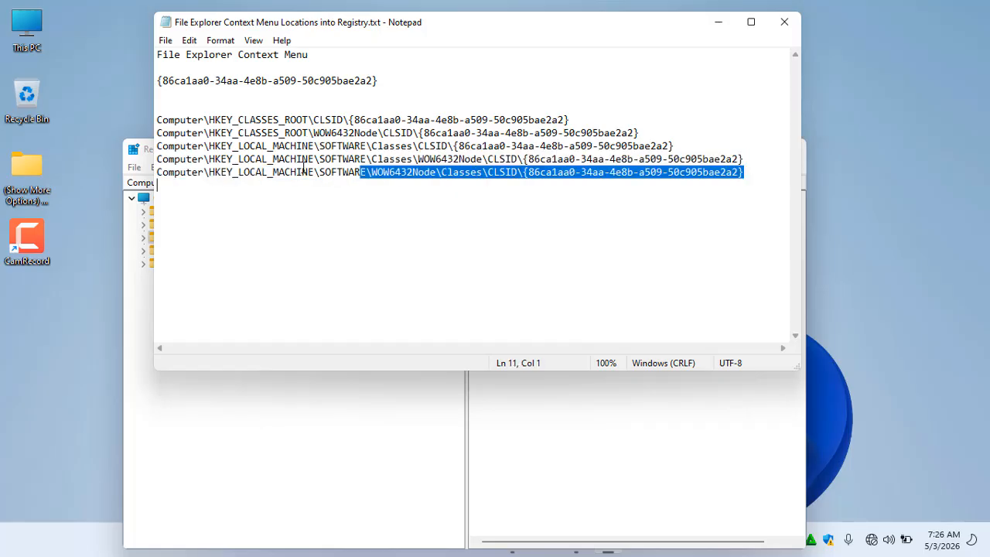
{"action": "left_click", "coordinate": [355, 119]}
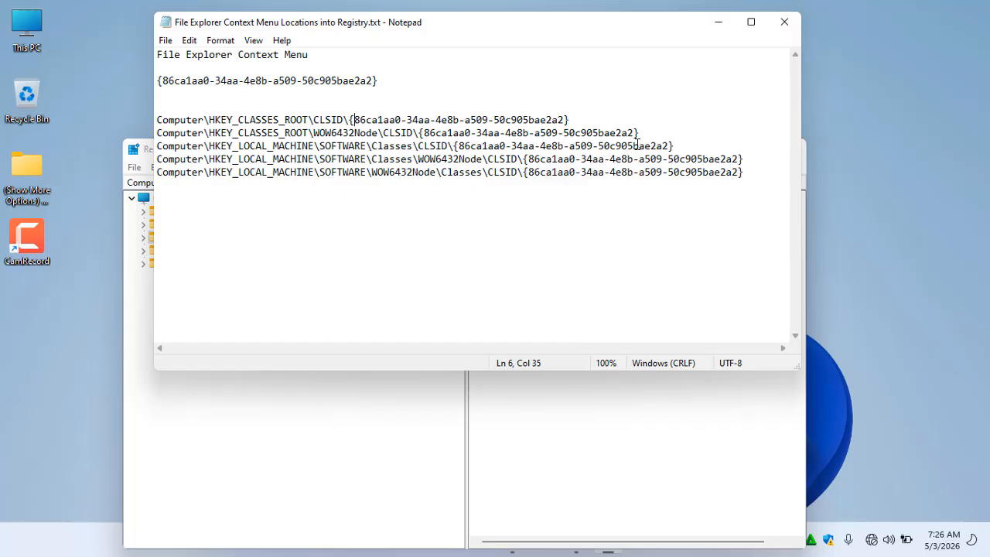
{"action": "left_click_drag", "start_coordinate": [684, 148], "coordinate": [143, 152]}
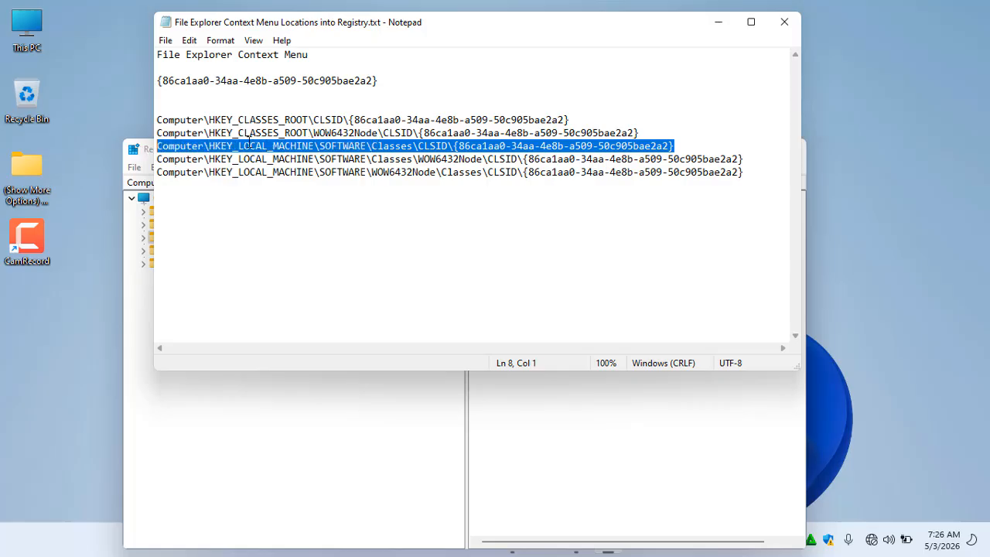
{"action": "left_click", "coordinate": [450, 145]}
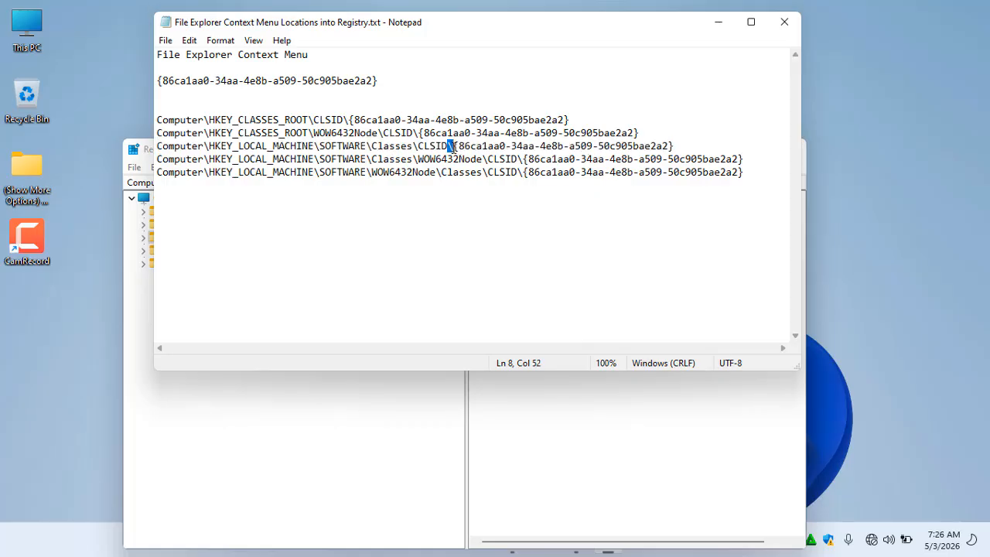
{"action": "left_click_drag", "start_coordinate": [453, 145], "coordinate": [678, 149]}
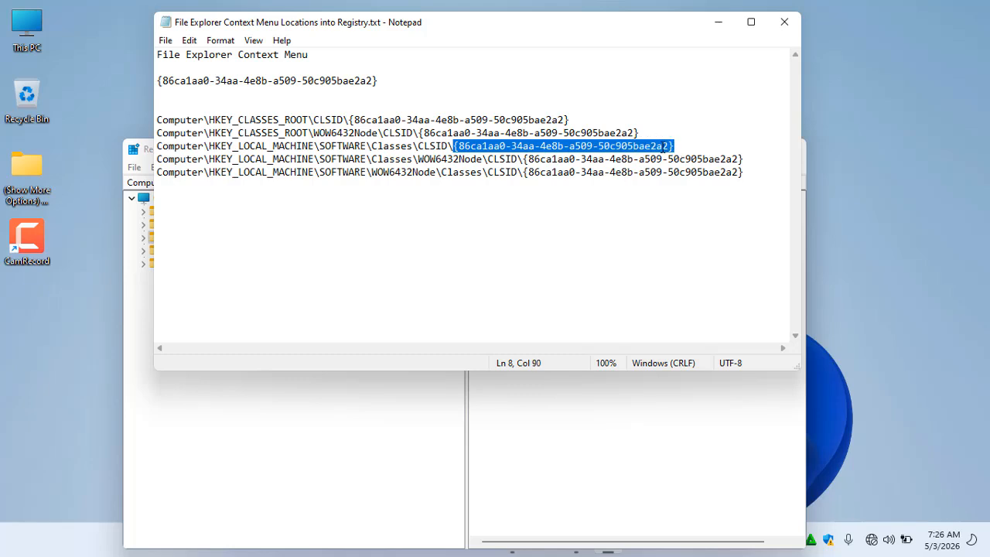
{"action": "left_click", "coordinate": [331, 61]}
Copy the line 'File Explorer Context Menu' from Notepad
{"action": "left_click_drag", "start_coordinate": [323, 56], "coordinate": [146, 55]}
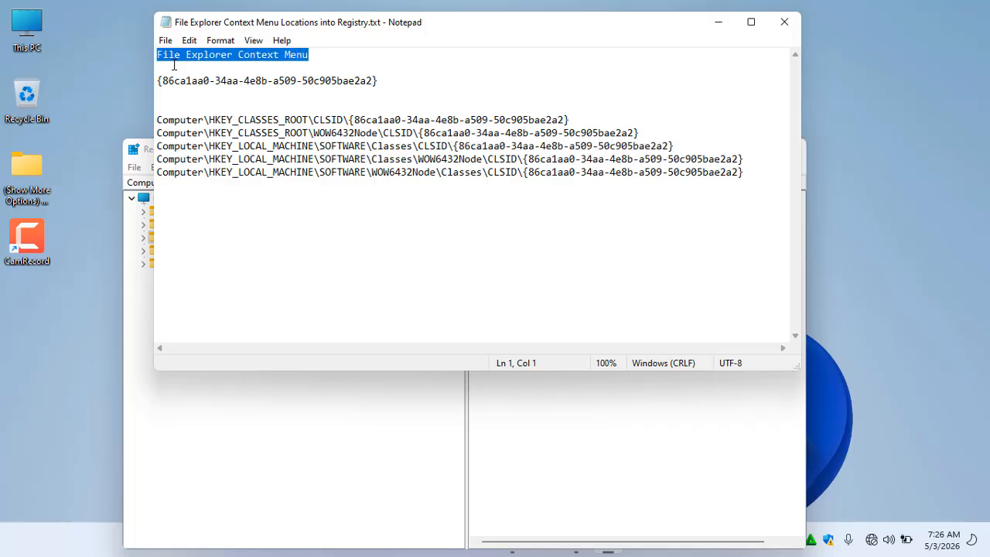
{"action": "right_click", "coordinate": [238, 60]}
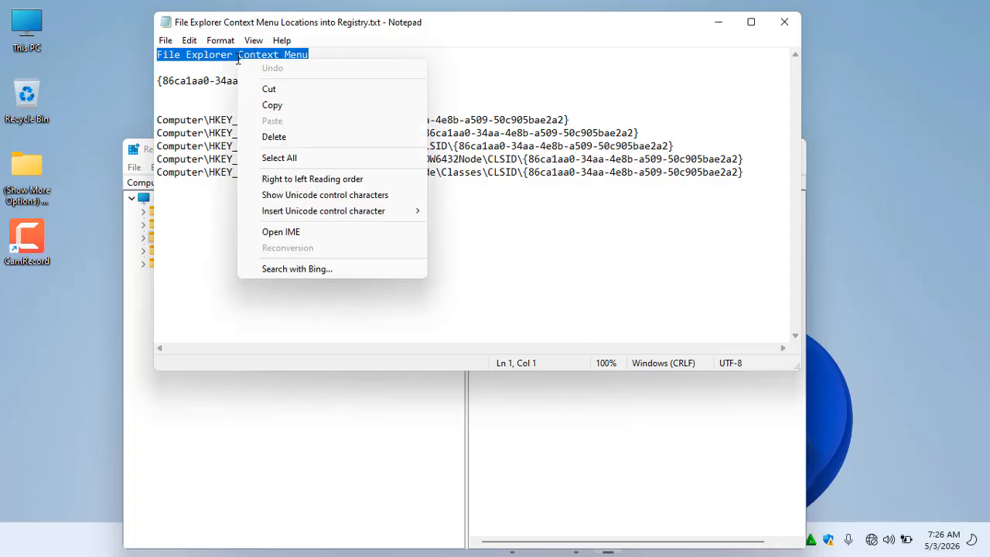
{"action": "left_click", "coordinate": [263, 104]}
Search the registry for the pasted text 'File Explorer Context Menu'
{"action": "left_click", "coordinate": [282, 408]}
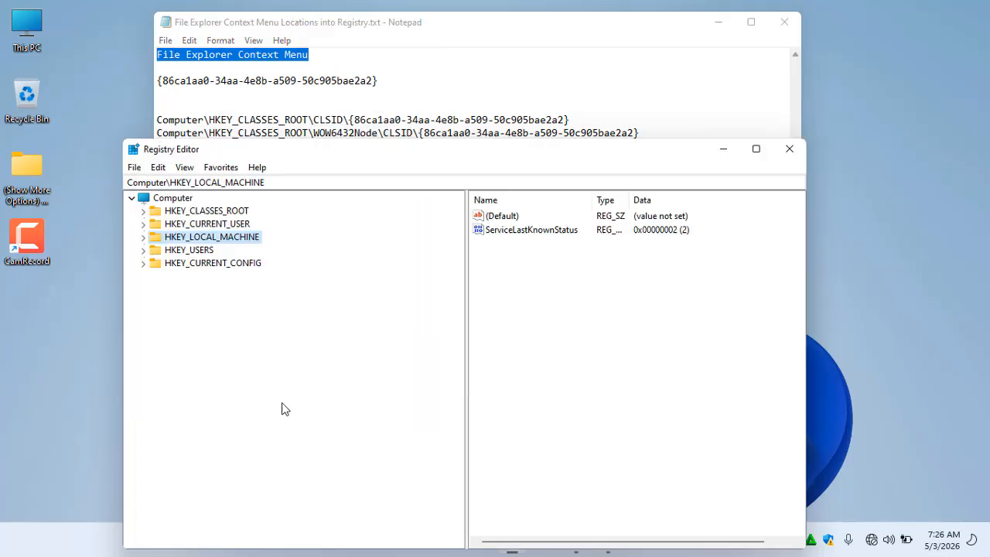
{"action": "left_click", "coordinate": [158, 167]}
{"action": "left_click", "coordinate": [215, 285]}
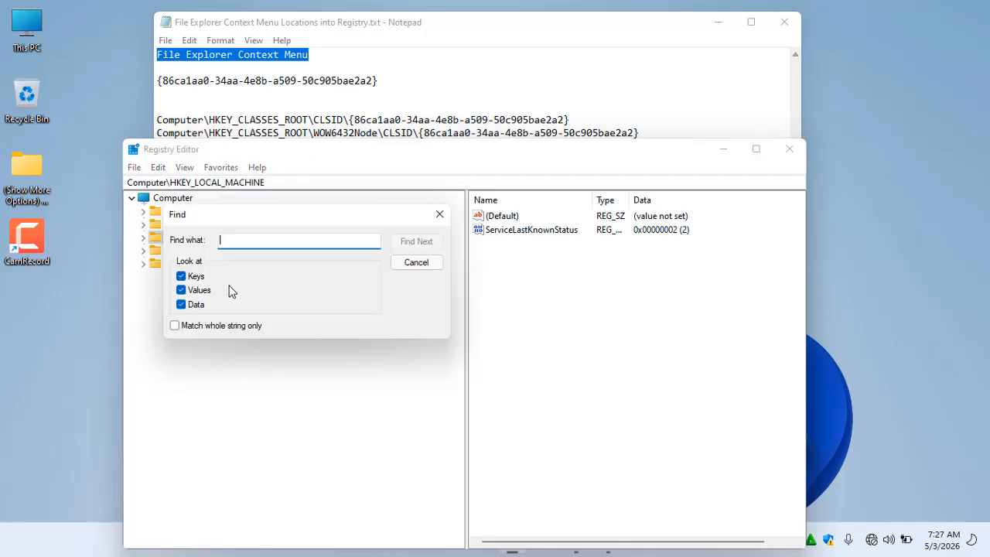
{"action": "right_click", "coordinate": [260, 242]}
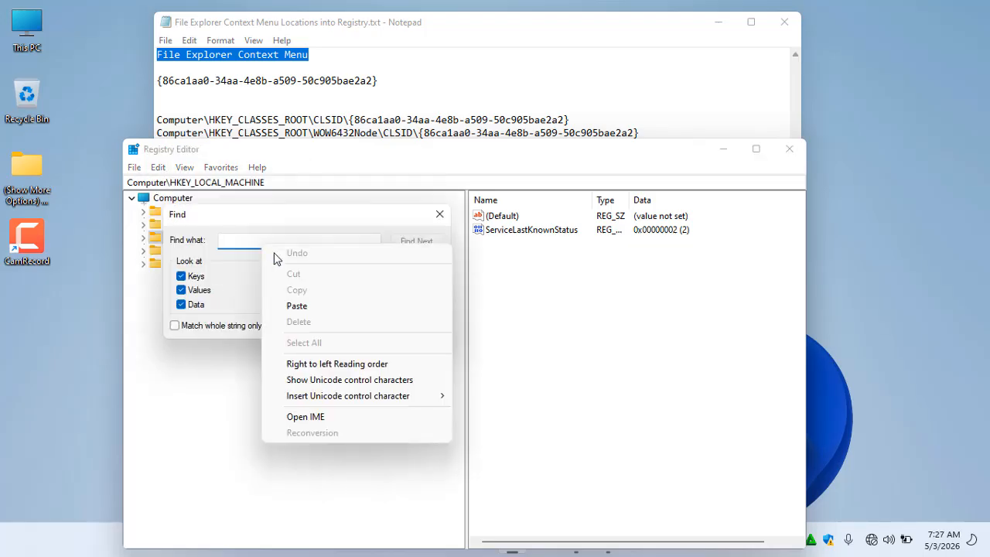
{"action": "left_click", "coordinate": [308, 305]}
{"action": "left_click", "coordinate": [415, 242]}
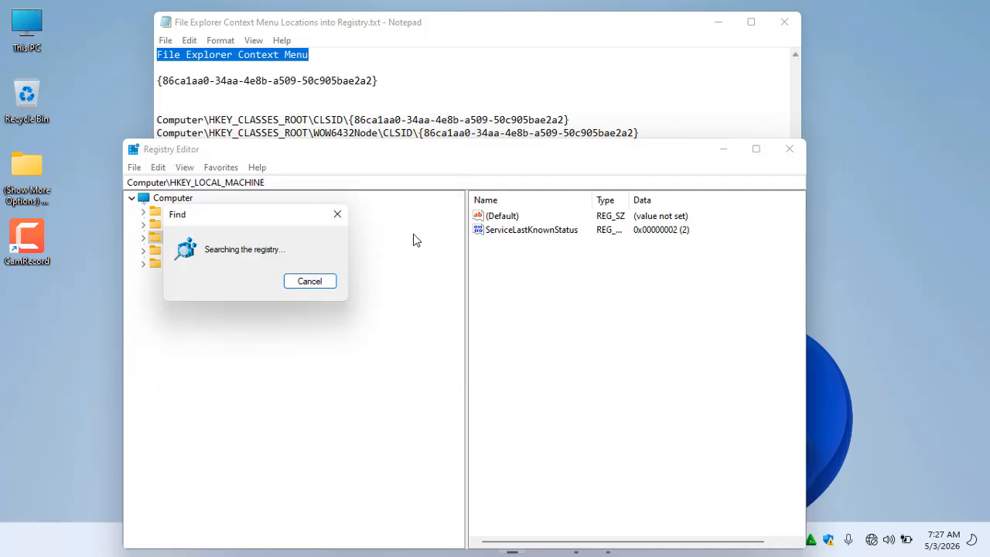
Expand the found {86ca1aa0-34aa-4e8b-a509-50c905bae2a2} key under HKEY_LOCAL_MACHINE\SOFTWARE\Classes\CLSID and inspect it and its InProcServer32 subkey
{"action": "left_click_drag", "start_coordinate": [389, 22], "coordinate": [629, 20]}
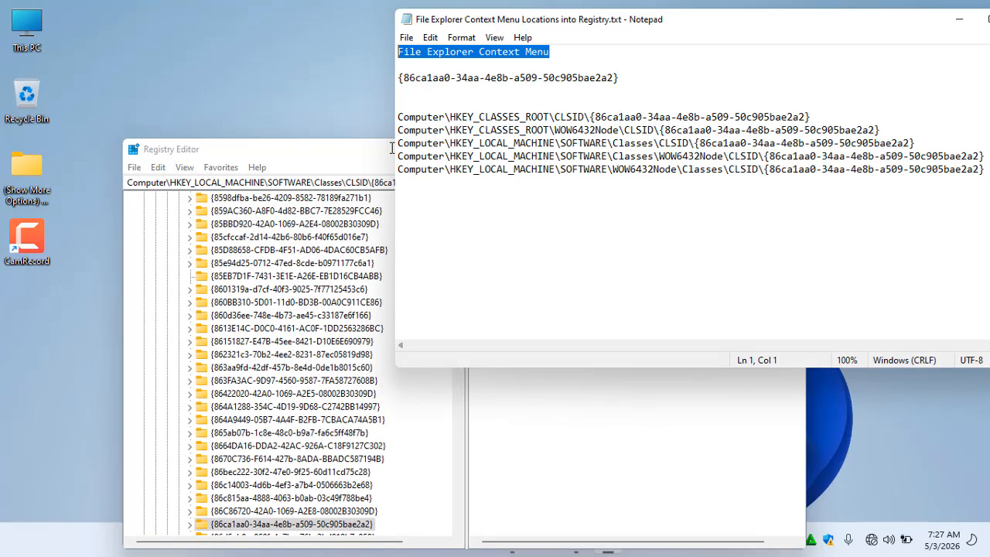
{"action": "left_click_drag", "start_coordinate": [309, 151], "coordinate": [234, 113]}
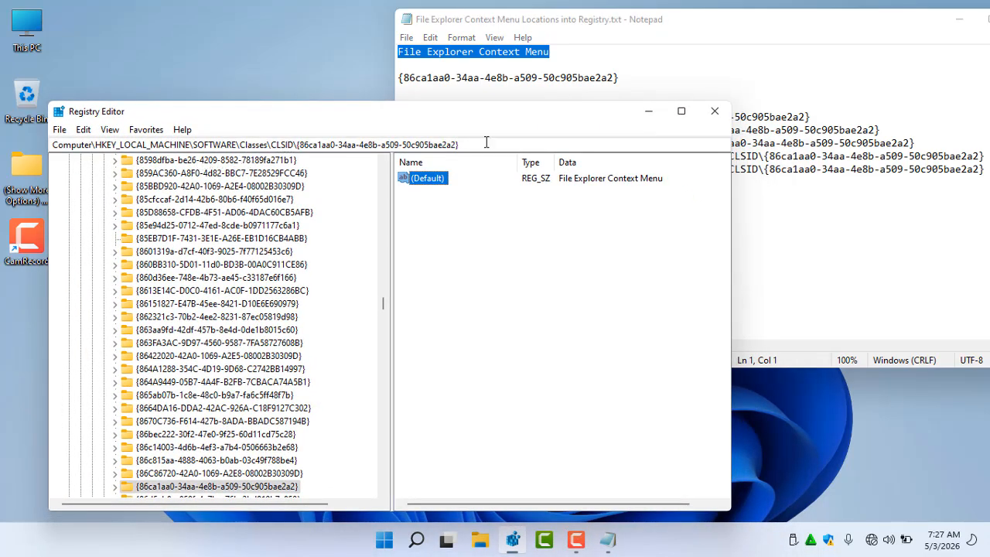
{"action": "left_click", "coordinate": [487, 75]}
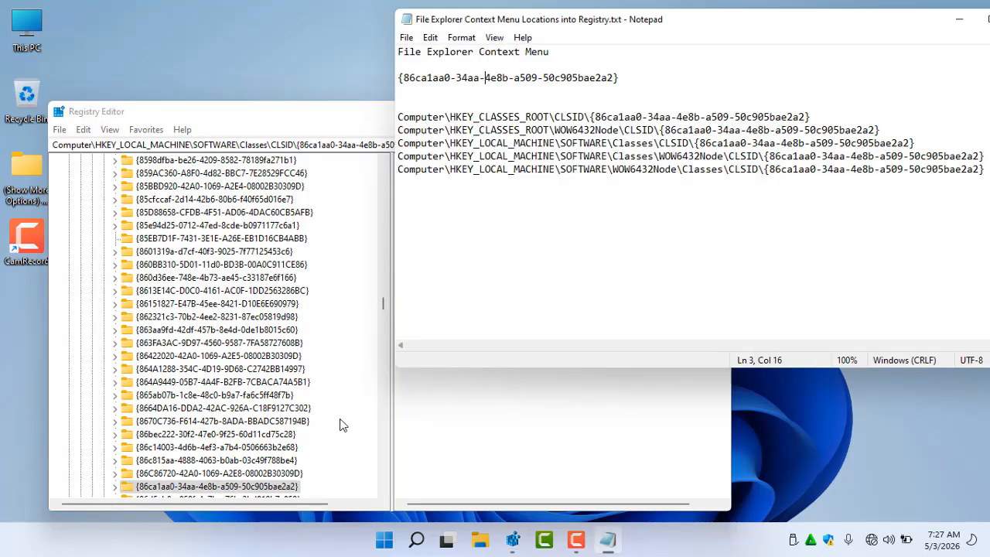
{"action": "left_click", "coordinate": [285, 485]}
{"action": "double_click", "coordinate": [285, 485]}
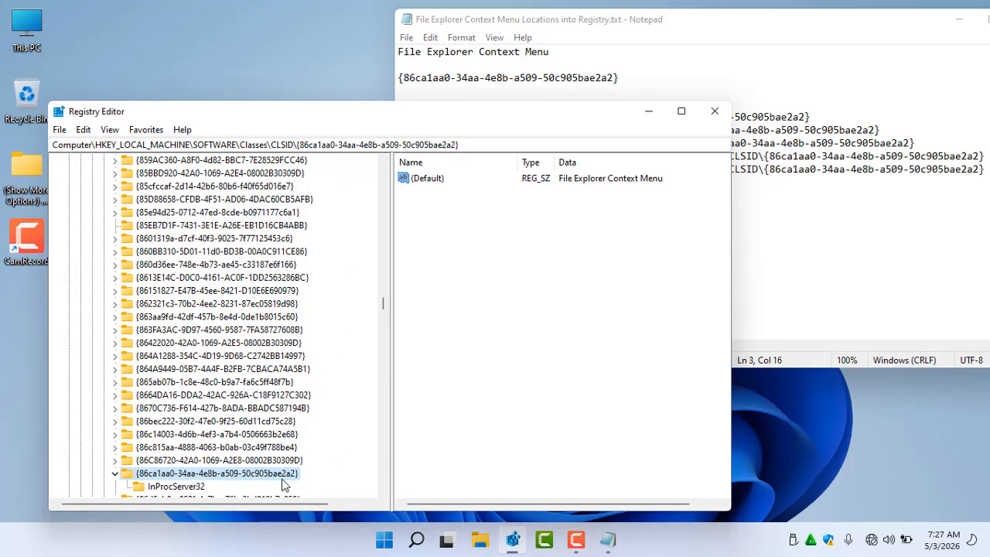
{"action": "left_click", "coordinate": [190, 487]}
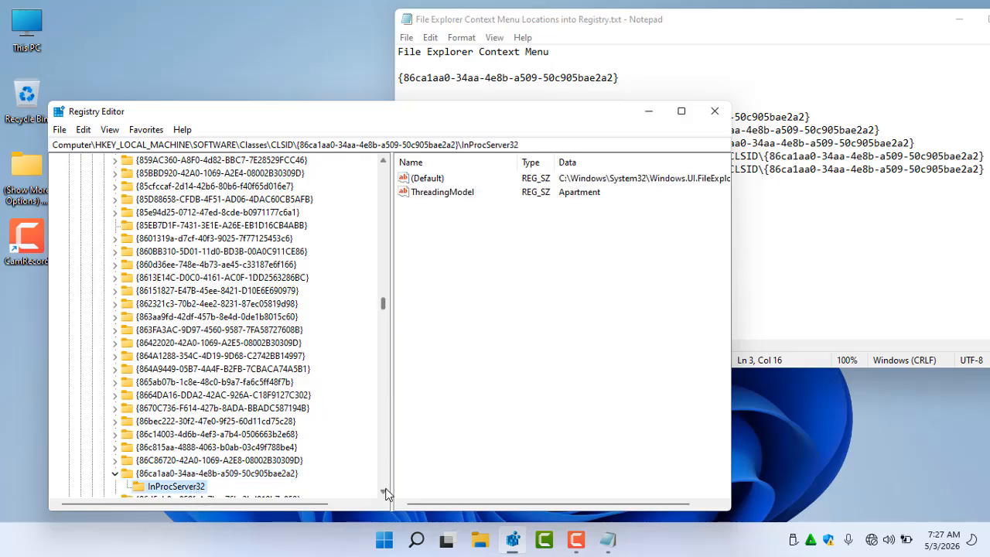
{"action": "scroll", "coordinate": [385, 492], "scroll_direction": "down", "scroll_amount": 5}
{"action": "scroll", "coordinate": [384, 492], "scroll_direction": "down", "scroll_amount": 2}
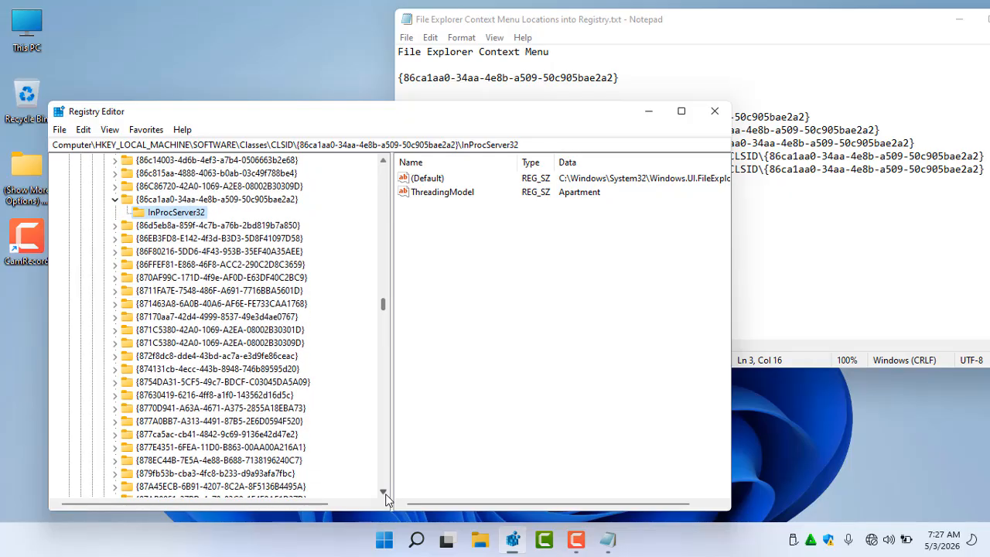
{"action": "left_click", "coordinate": [283, 200]}
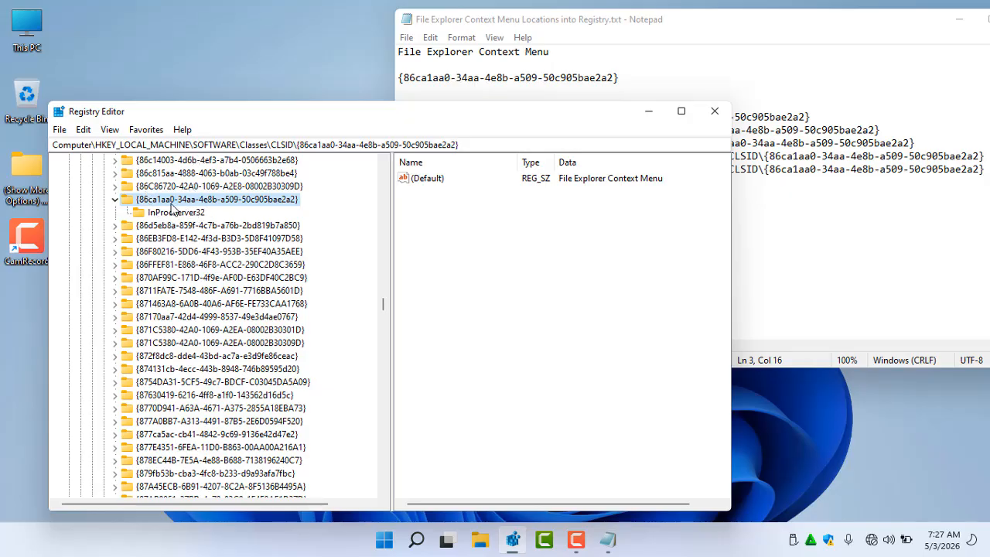
{"action": "left_click", "coordinate": [185, 213]}
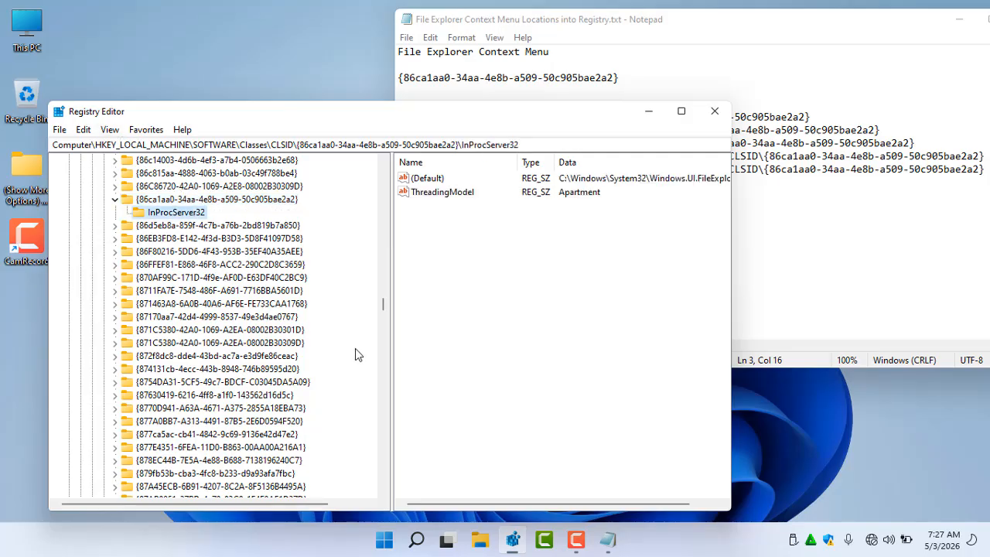
Try to create a new String Value in the InProcServer32 key
{"action": "left_click", "coordinate": [472, 316]}
{"action": "right_click", "coordinate": [448, 271]}
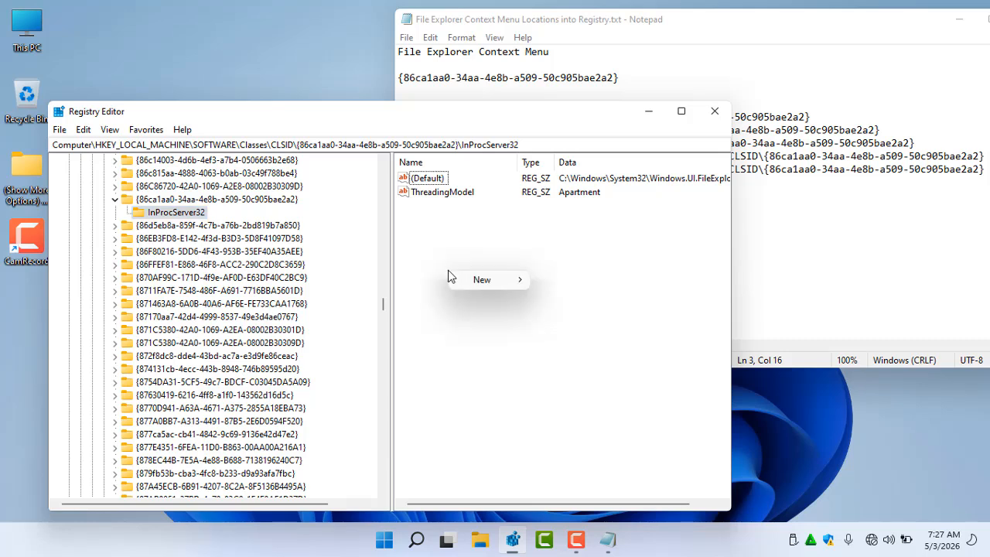
{"action": "mouse_move", "coordinate": [473, 252]}
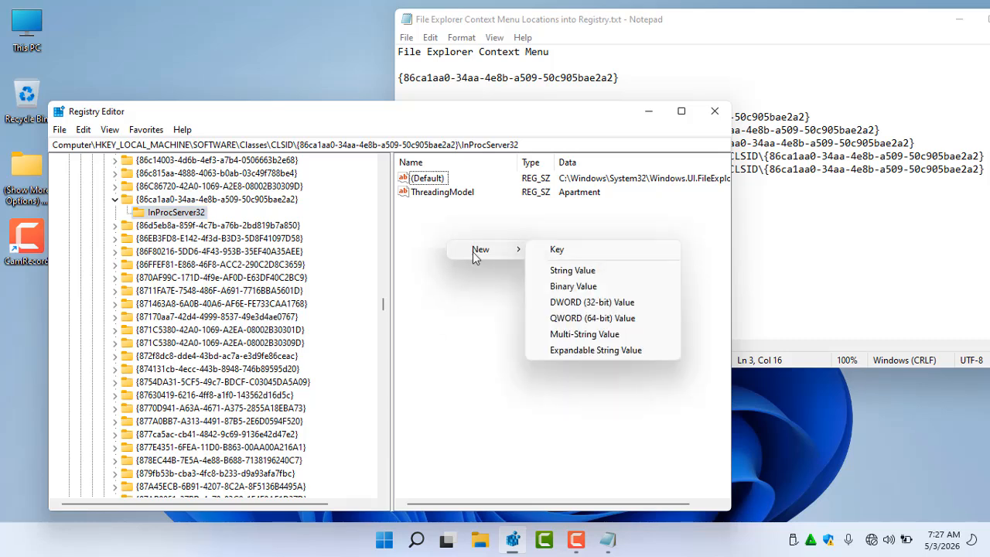
{"action": "left_click", "coordinate": [570, 274]}
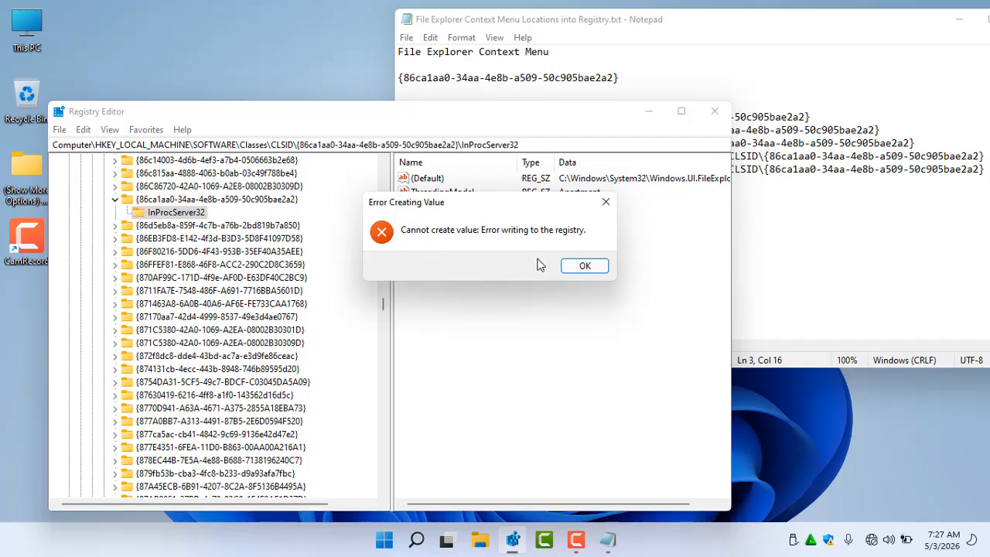
{"action": "left_click", "coordinate": [584, 266]}
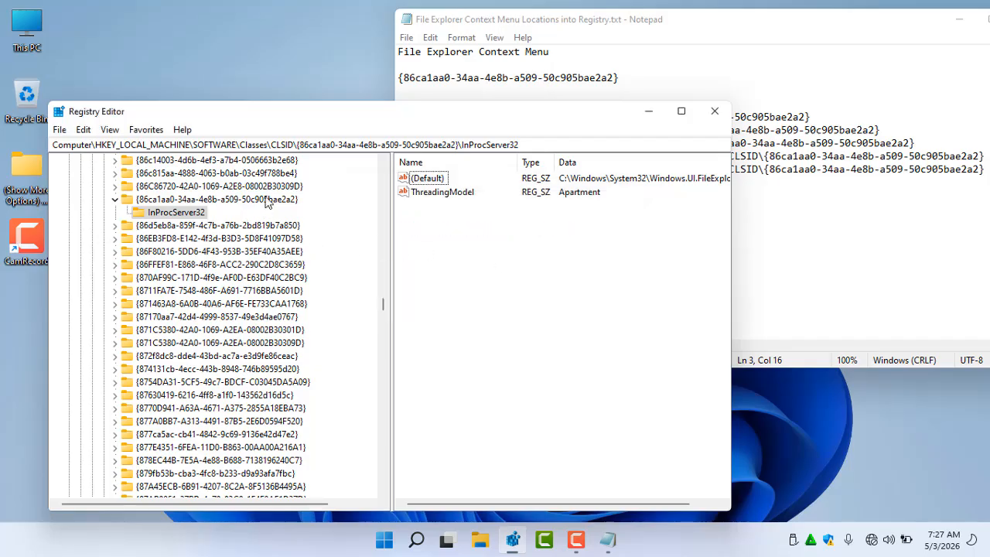
Inspect the CLSID key and its InProcServer32 values, checking the edit options available for the (Default) value
{"action": "left_click", "coordinate": [283, 200]}
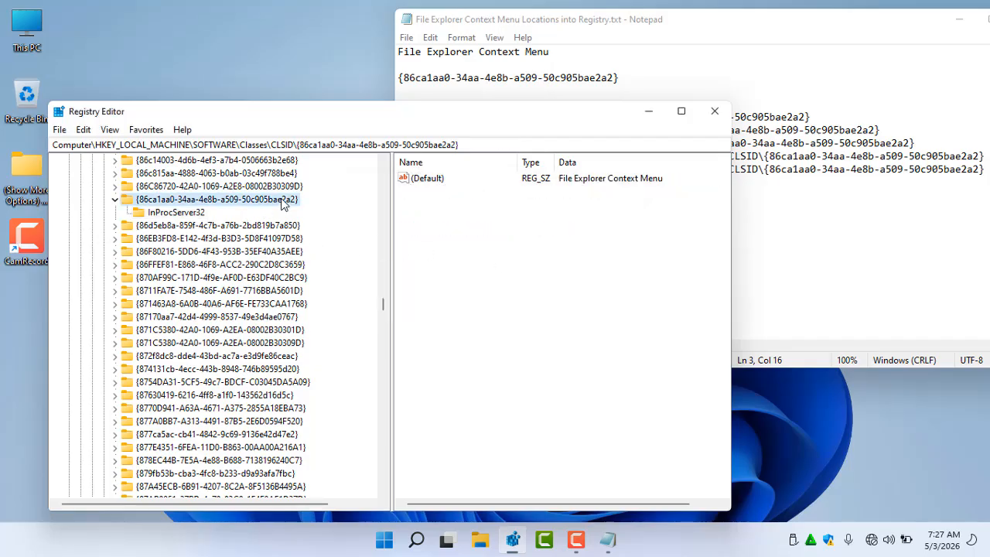
{"action": "left_click", "coordinate": [203, 215]}
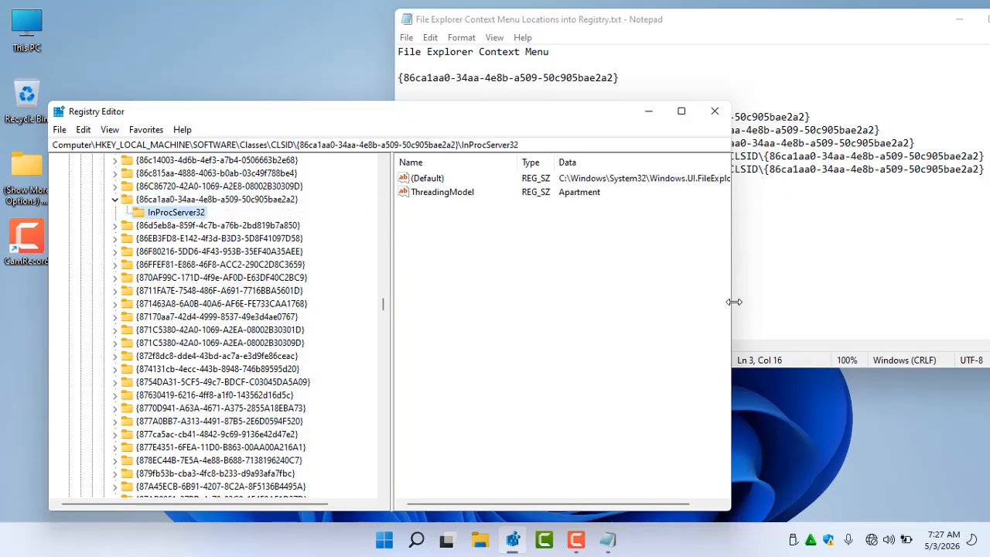
{"action": "left_click_drag", "start_coordinate": [731, 302], "coordinate": [909, 287]}
{"action": "left_click", "coordinate": [714, 180]}
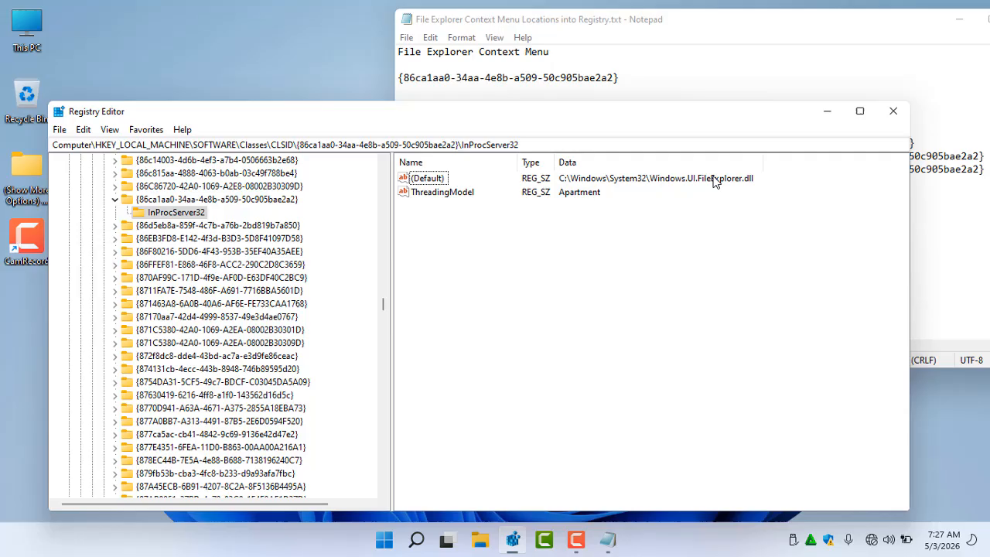
{"action": "right_click", "coordinate": [431, 185]}
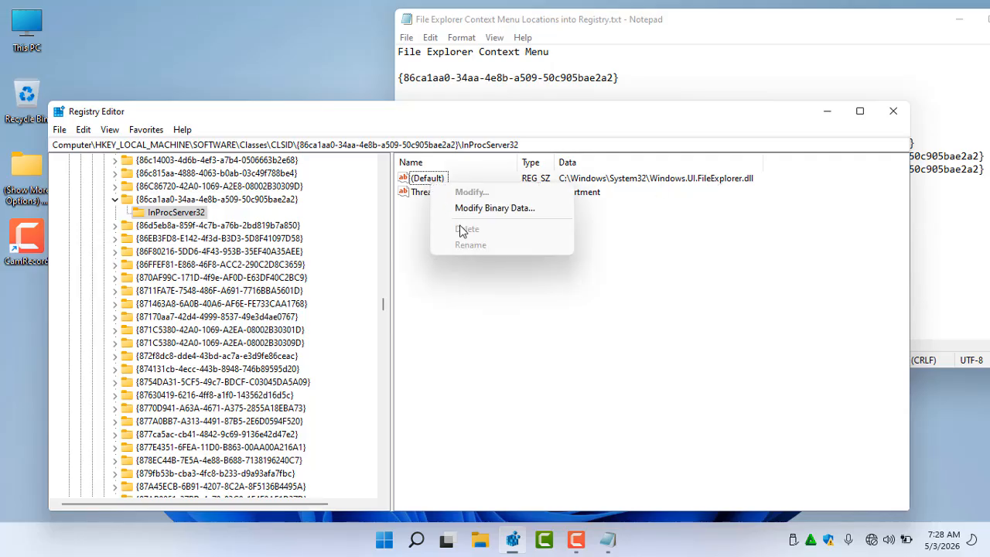
{"action": "left_click", "coordinate": [422, 182]}
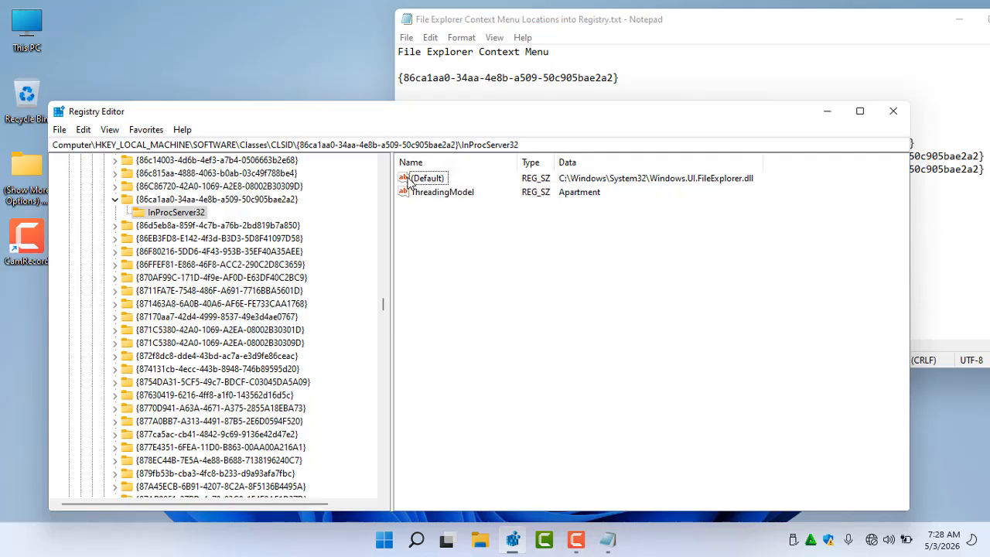
{"action": "right_click", "coordinate": [408, 180]}
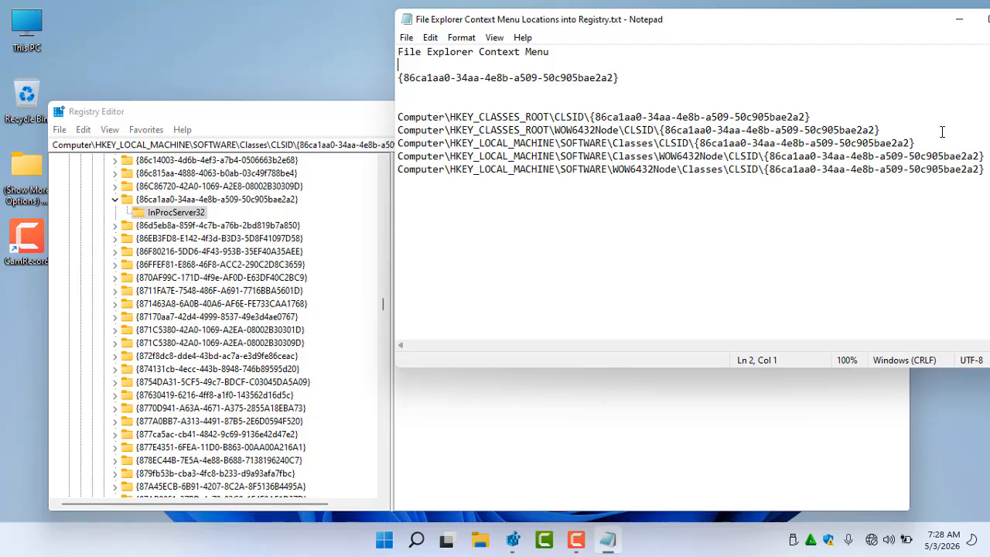
{"action": "left_click_drag", "start_coordinate": [934, 144], "coordinate": [382, 148]}
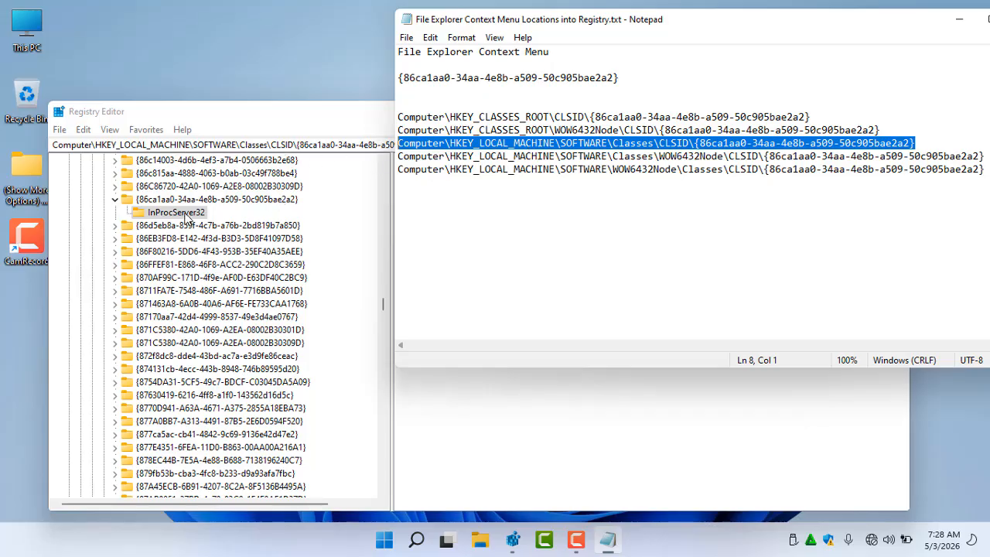
Change the owner of the InProcServer32 key to the local Administrator account
{"action": "left_click", "coordinate": [186, 218]}
{"action": "right_click", "coordinate": [186, 218]}
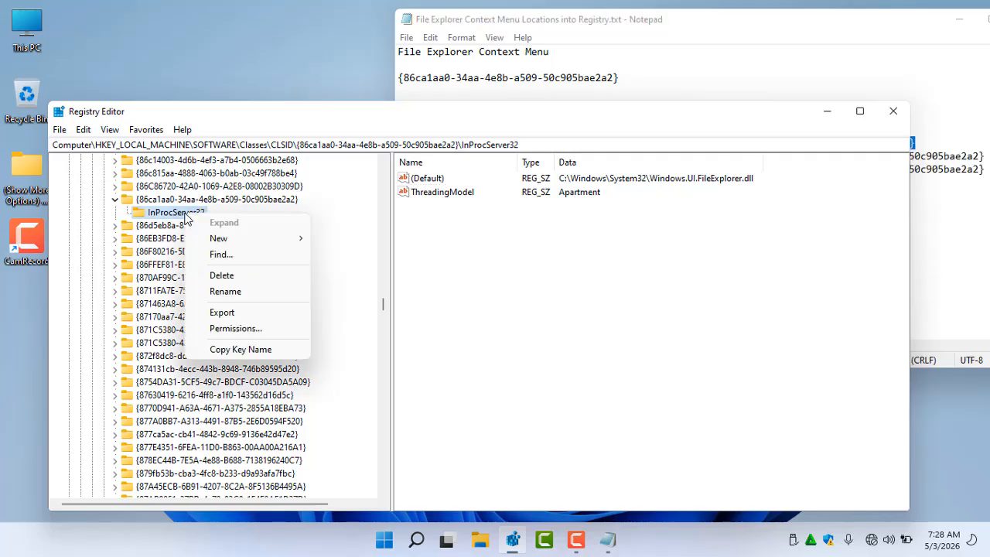
{"action": "left_click", "coordinate": [235, 328]}
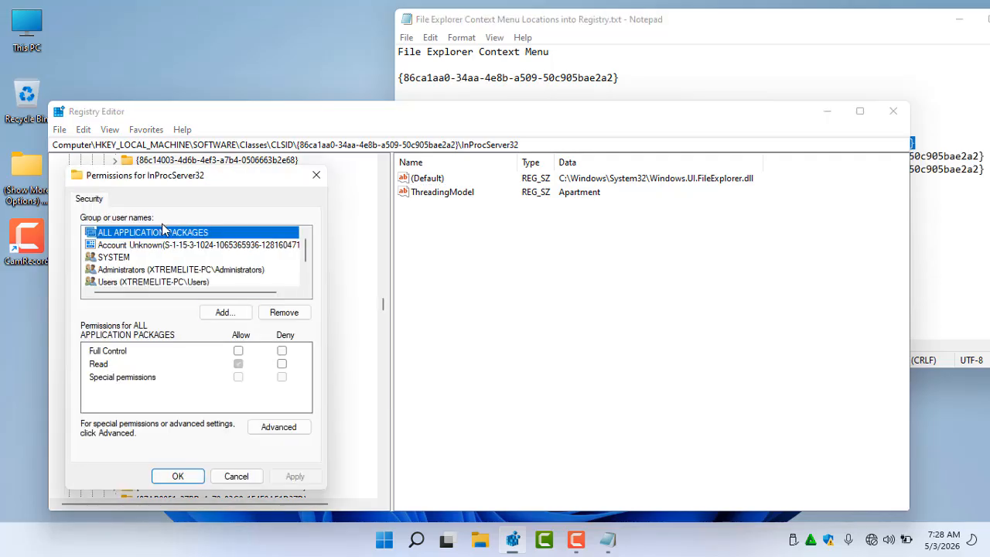
{"action": "left_click", "coordinate": [289, 432]}
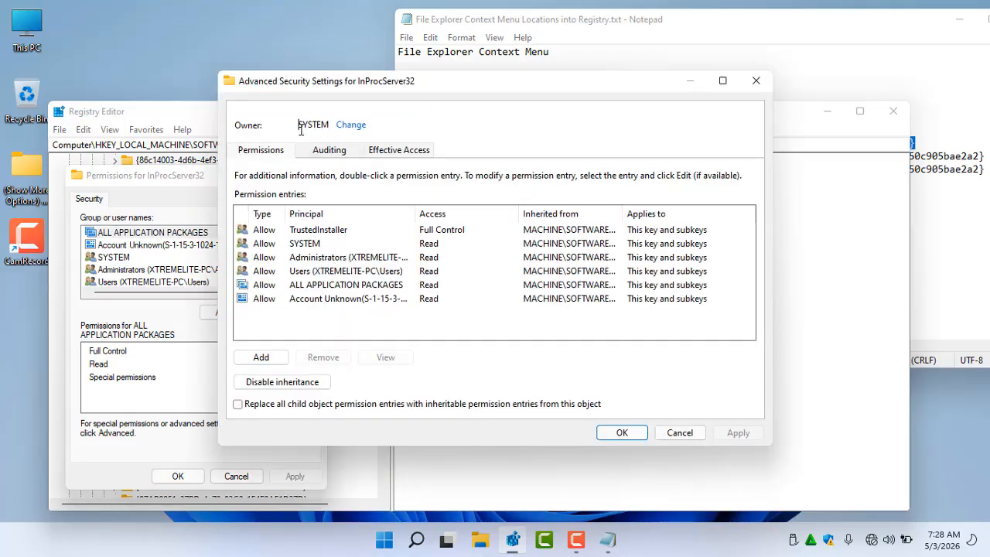
{"action": "left_click_drag", "start_coordinate": [298, 125], "coordinate": [331, 125]}
{"action": "left_click", "coordinate": [357, 126]}
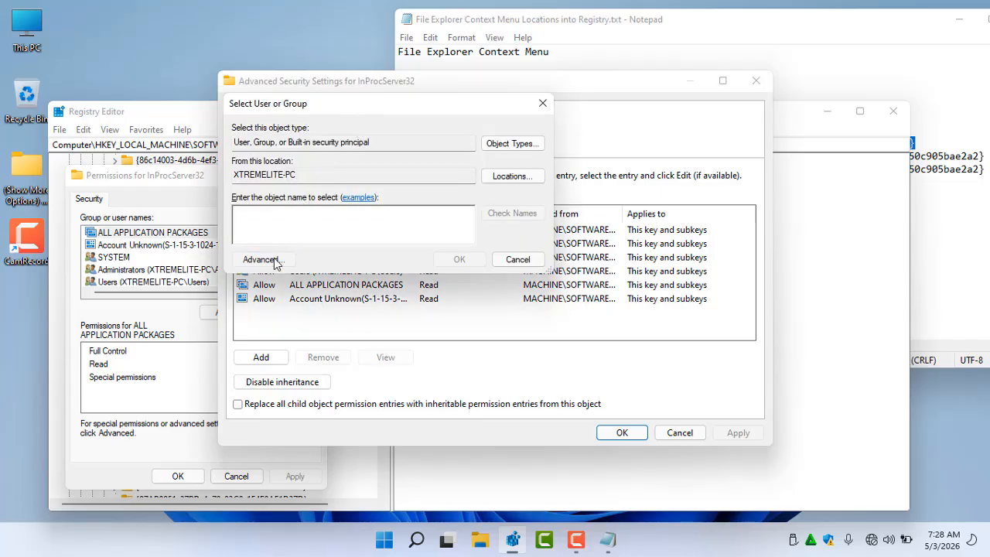
{"action": "left_click", "coordinate": [259, 259]}
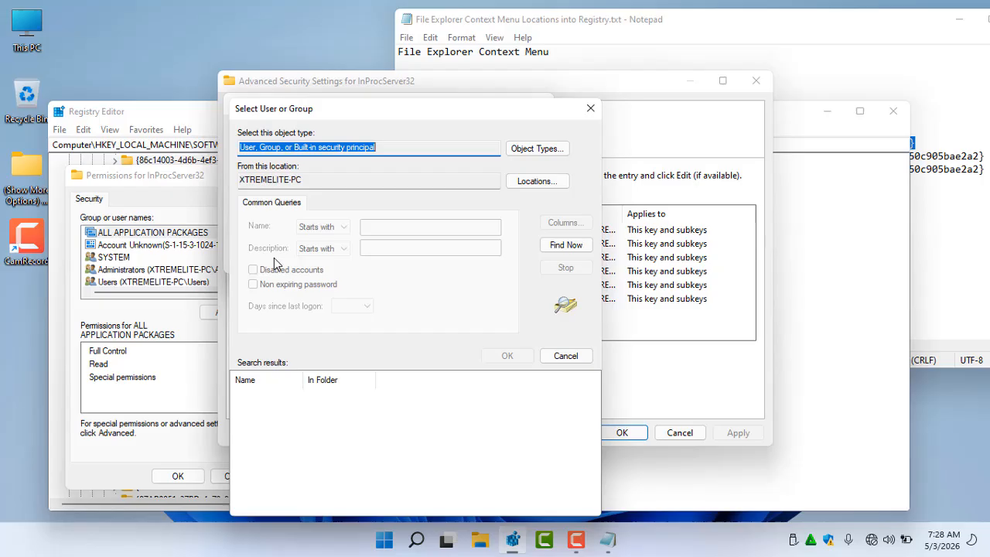
{"action": "left_click", "coordinate": [566, 246]}
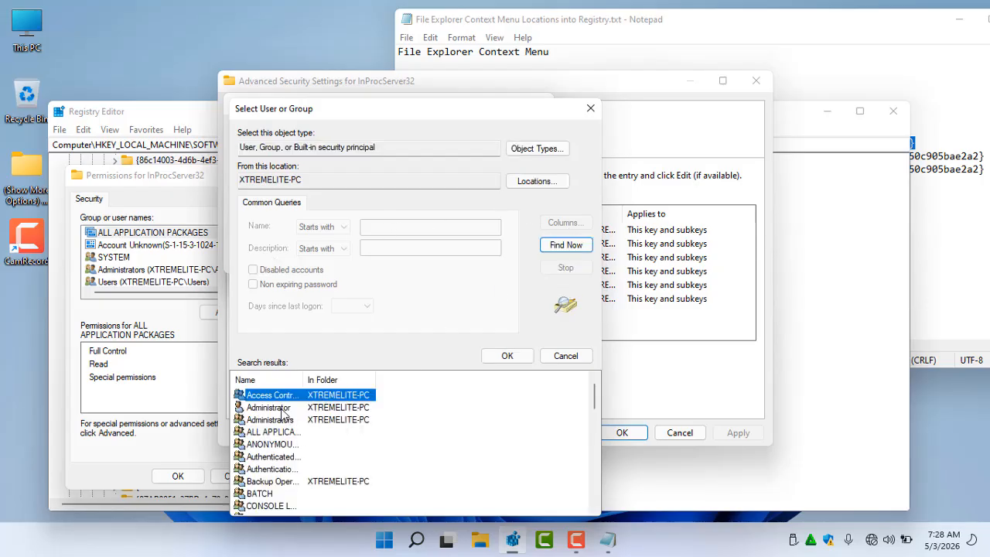
{"action": "left_click", "coordinate": [280, 408]}
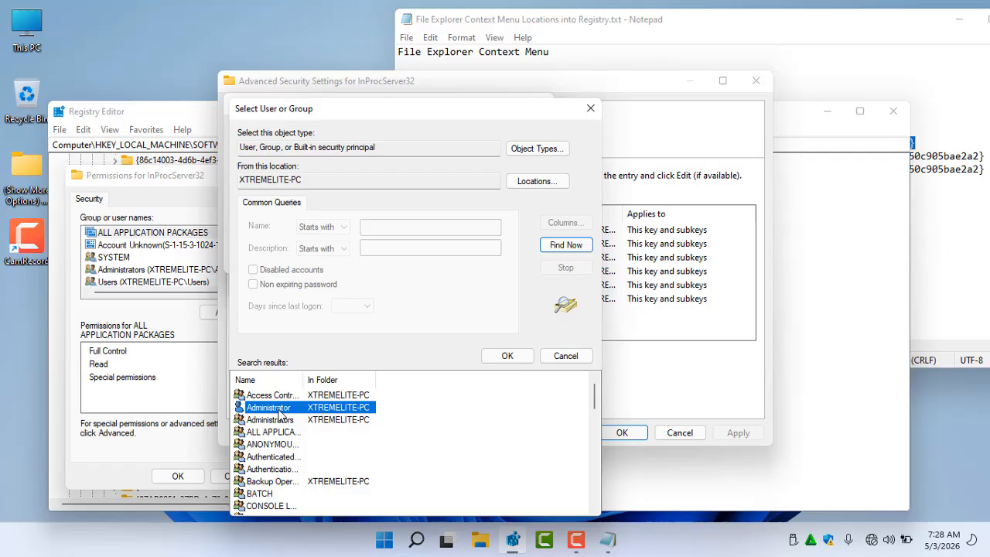
{"action": "left_click", "coordinate": [504, 357]}
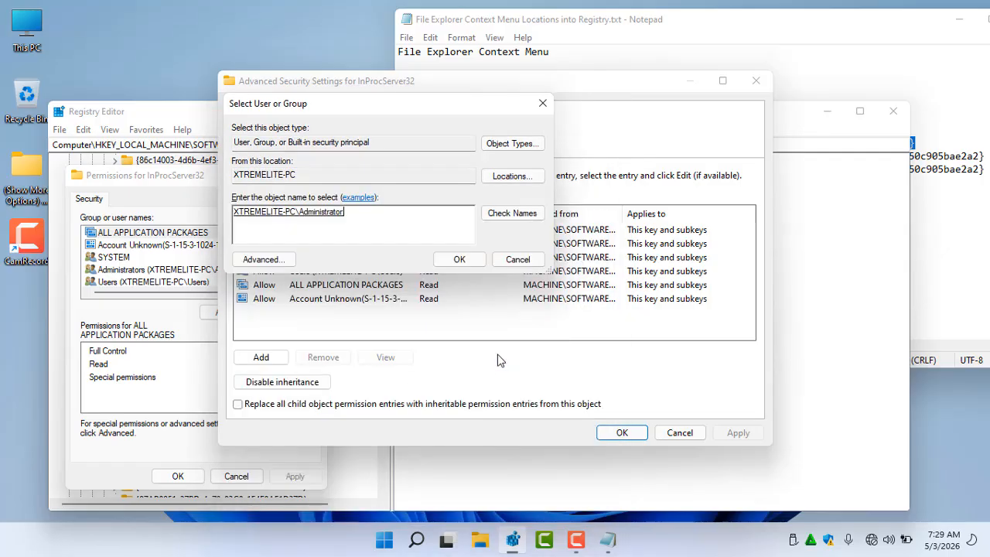
{"action": "left_click", "coordinate": [458, 256]}
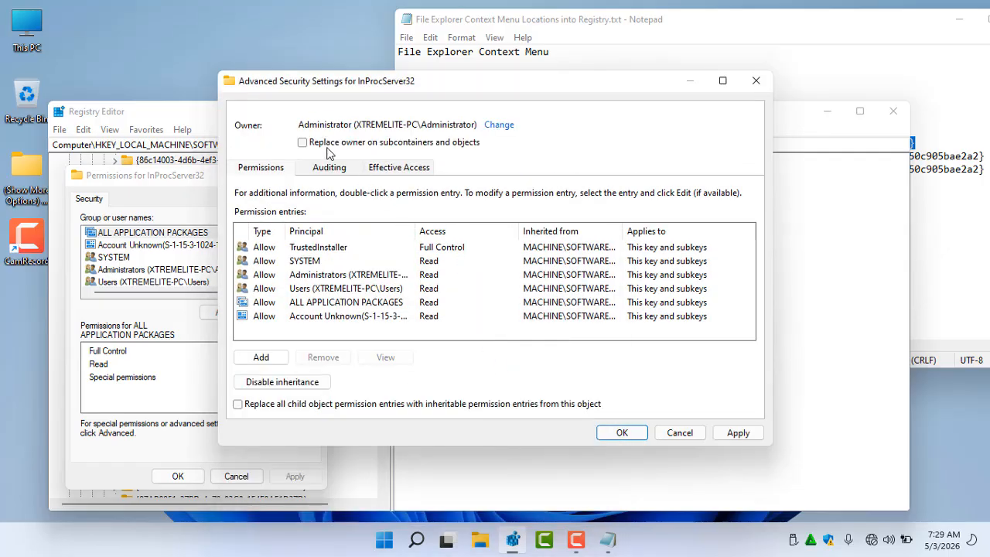
Enable replacing the owner on subcontainers and all child permission entries, and apply the advanced security settings
{"action": "left_click", "coordinate": [302, 143]}
{"action": "left_click", "coordinate": [259, 406]}
{"action": "left_click", "coordinate": [621, 432]}
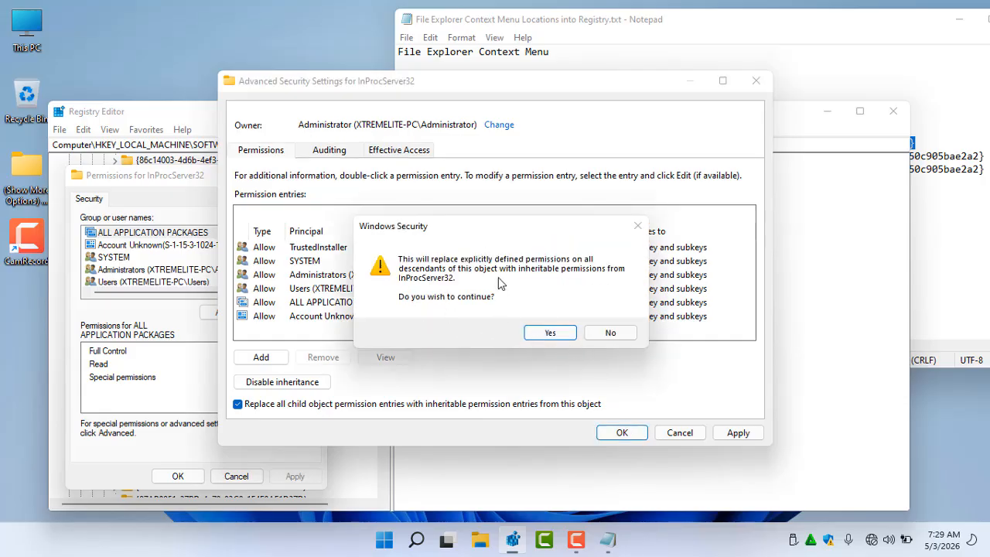
{"action": "left_click", "coordinate": [549, 334]}
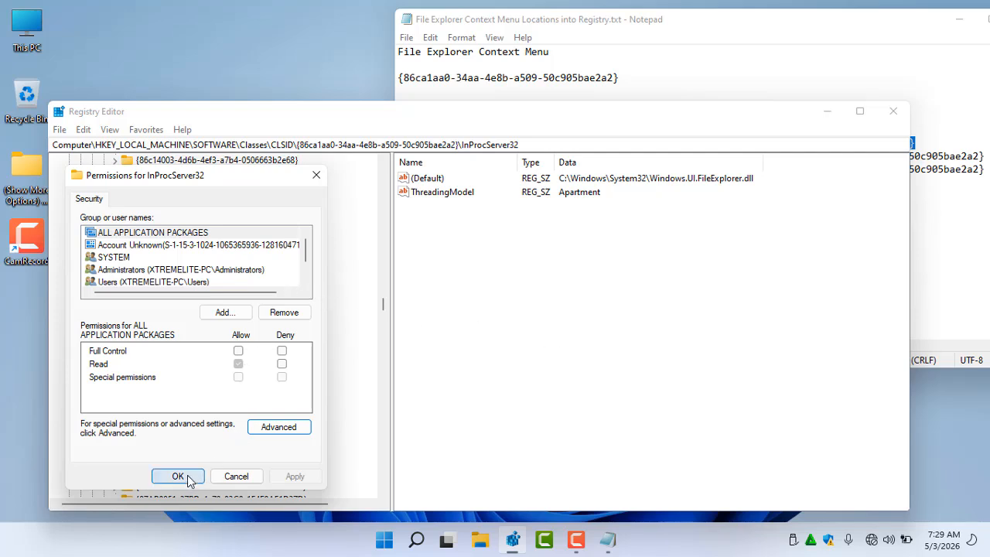
Grant the Administrators group Full Control on the InProcServer32 key
{"action": "left_click_drag", "start_coordinate": [183, 187], "coordinate": [220, 137]}
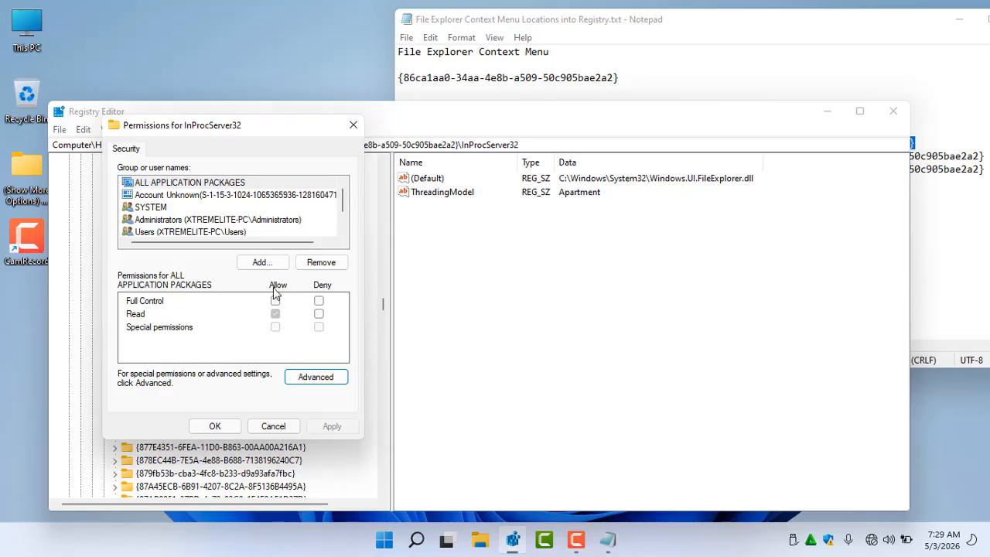
{"action": "left_click", "coordinate": [184, 221]}
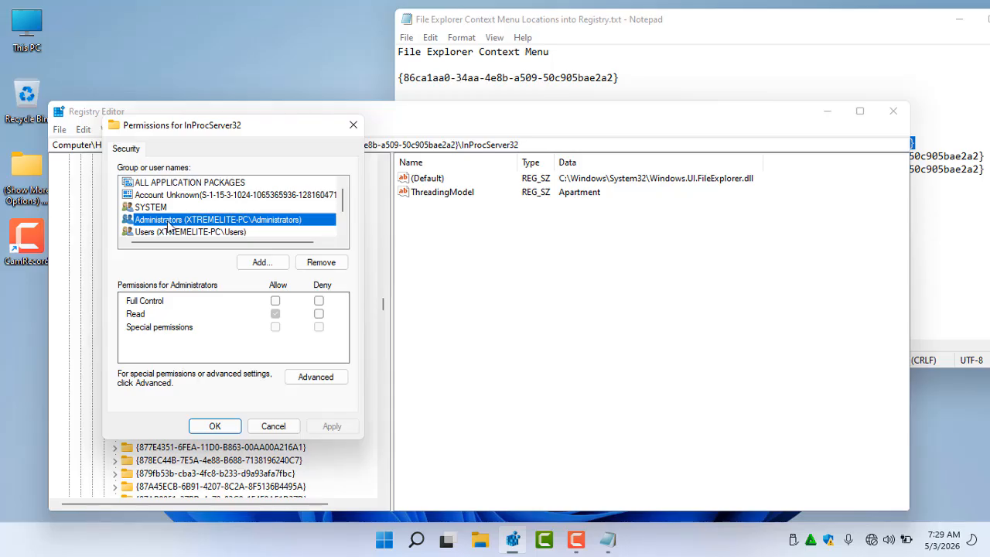
{"action": "left_click", "coordinate": [275, 300]}
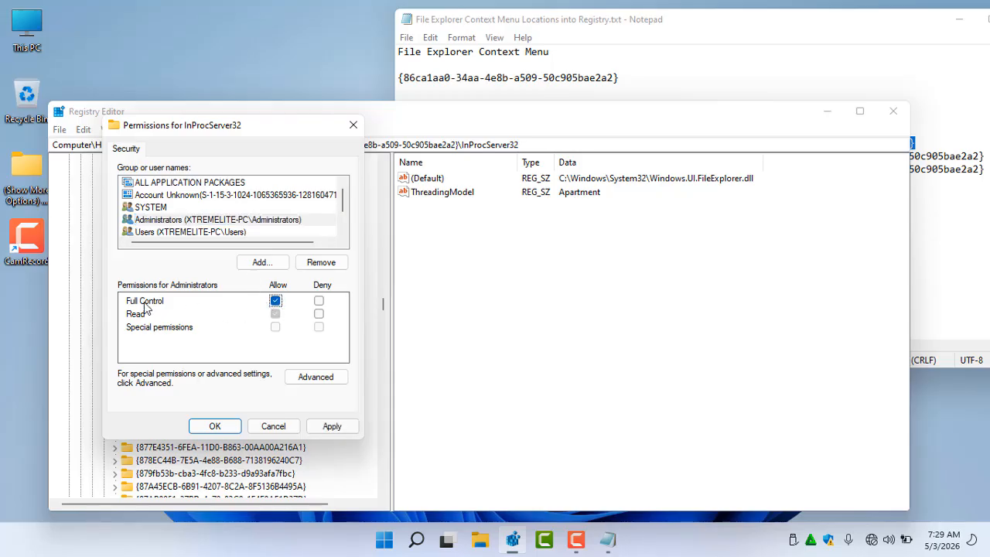
{"action": "left_click", "coordinate": [329, 427]}
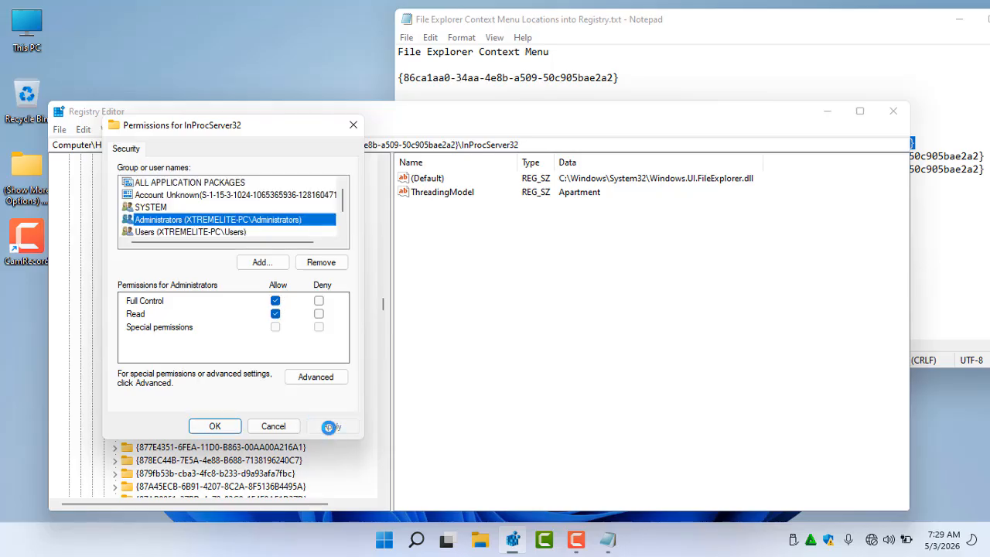
{"action": "left_click", "coordinate": [215, 426]}
Create a new String Value in the InProcServer32 key
{"action": "right_click", "coordinate": [432, 246]}
{"action": "mouse_move", "coordinate": [495, 254]}
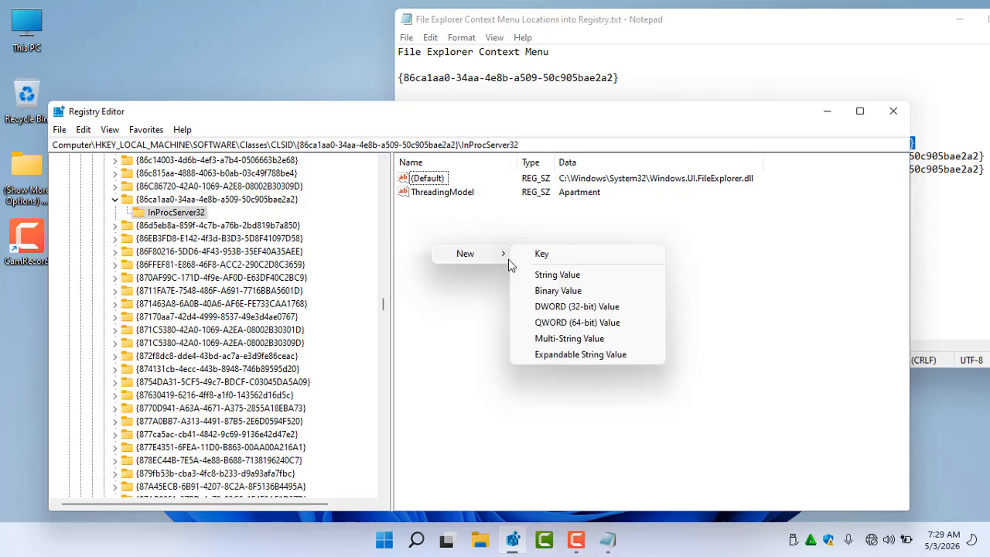
{"action": "left_click", "coordinate": [550, 276]}
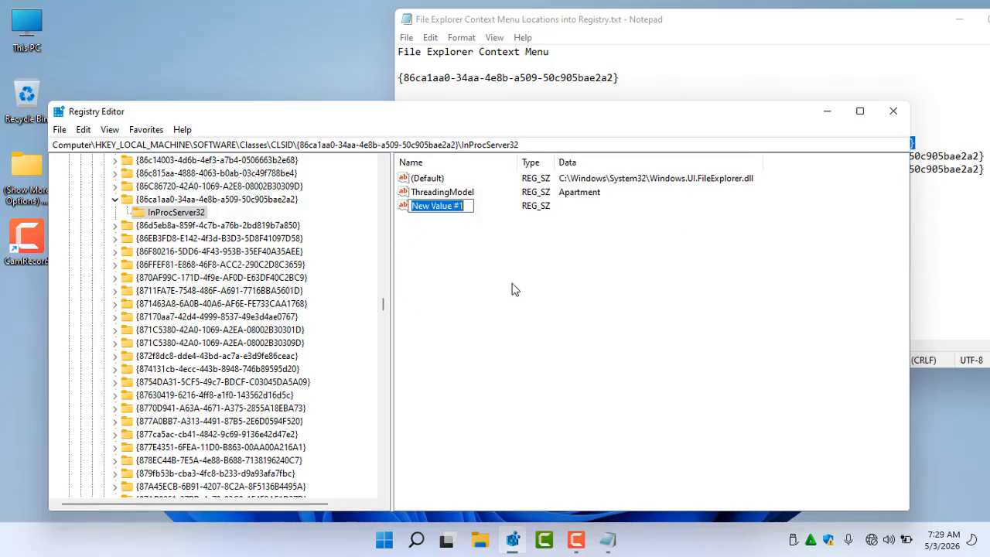
Delete the newly created string value from the InProcServer32 key
{"action": "right_click", "coordinate": [478, 271]}
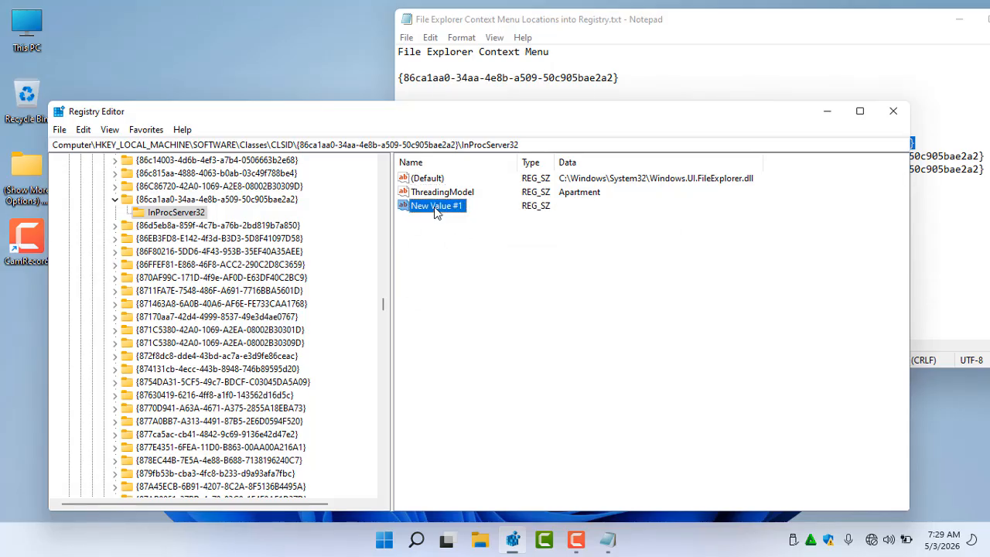
{"action": "right_click", "coordinate": [436, 206]}
{"action": "left_click", "coordinate": [474, 249]}
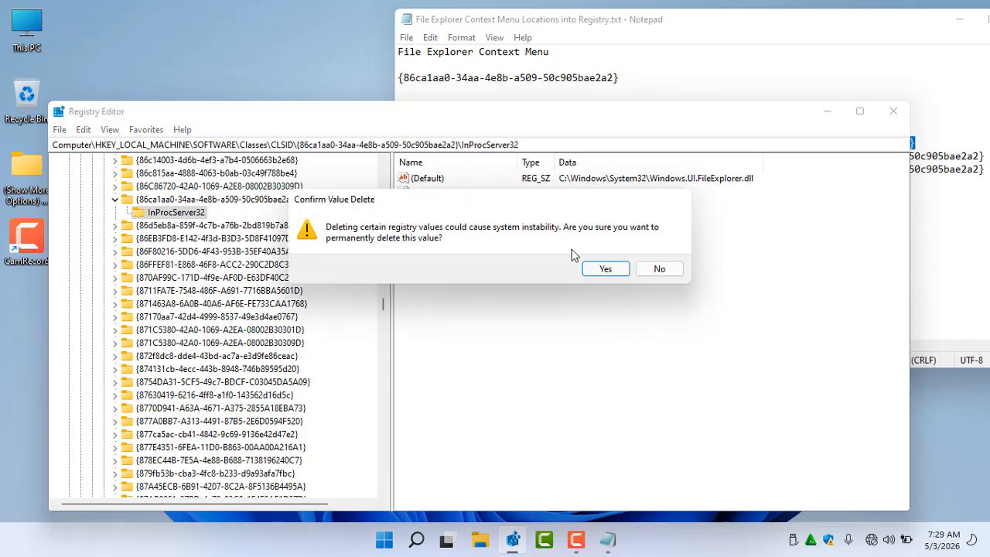
{"action": "left_click", "coordinate": [606, 269]}
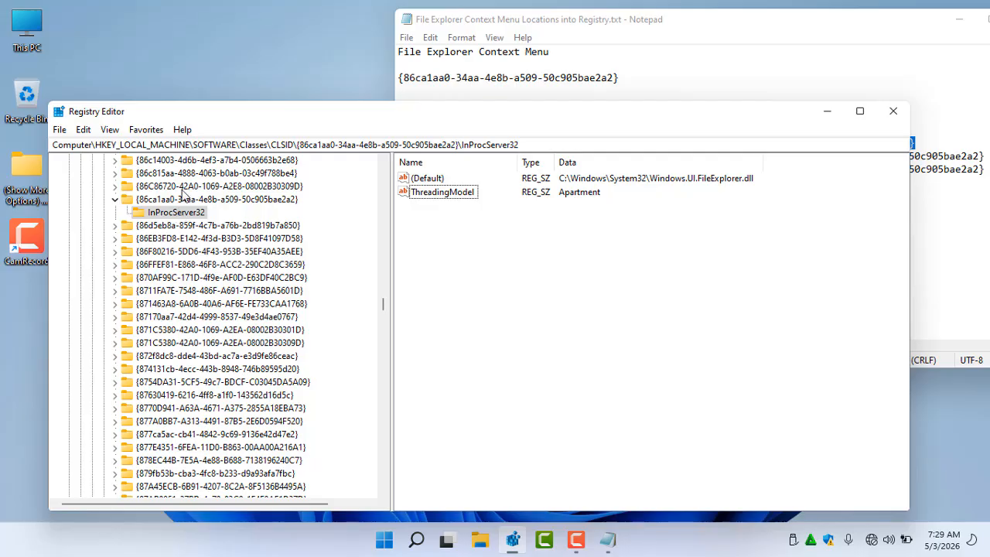
Review the InProcServer32 key's permission entries and the Administrators group's permissions
{"action": "right_click", "coordinate": [190, 212]}
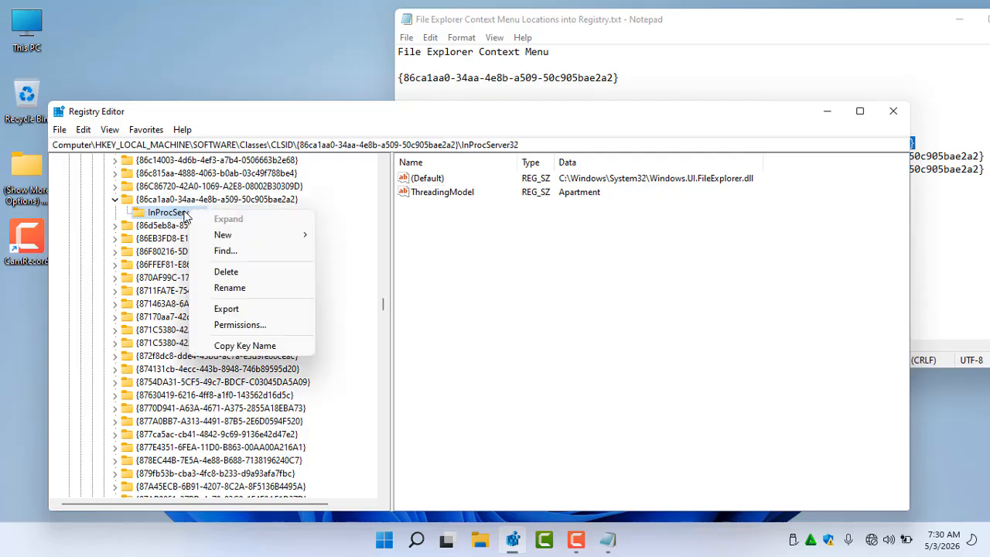
{"action": "left_click", "coordinate": [240, 325]}
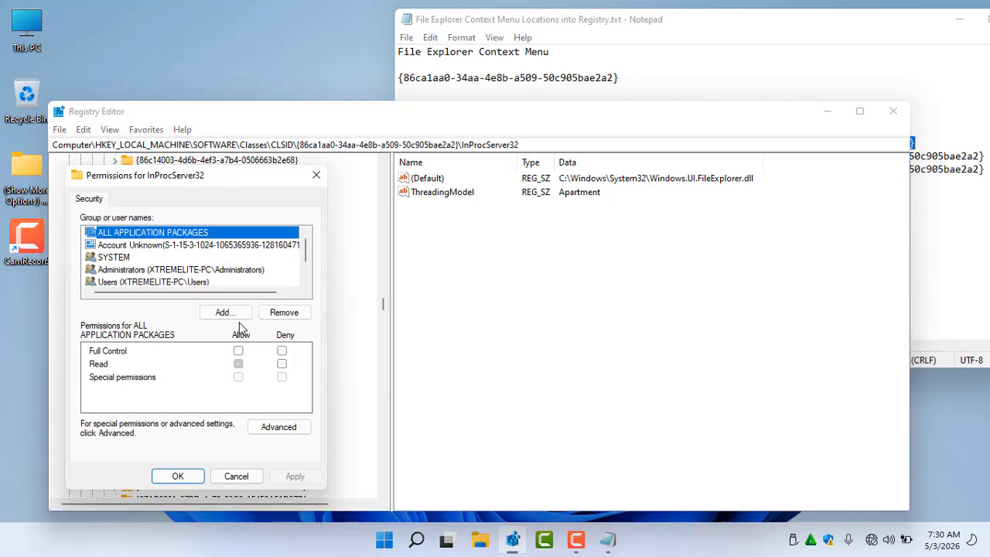
{"action": "left_click", "coordinate": [290, 438]}
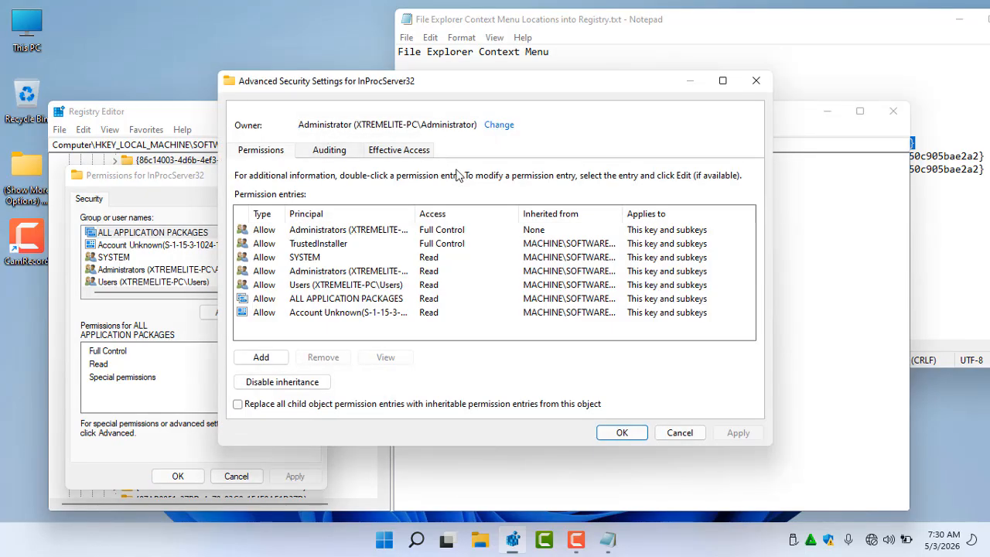
{"action": "left_click", "coordinate": [679, 432]}
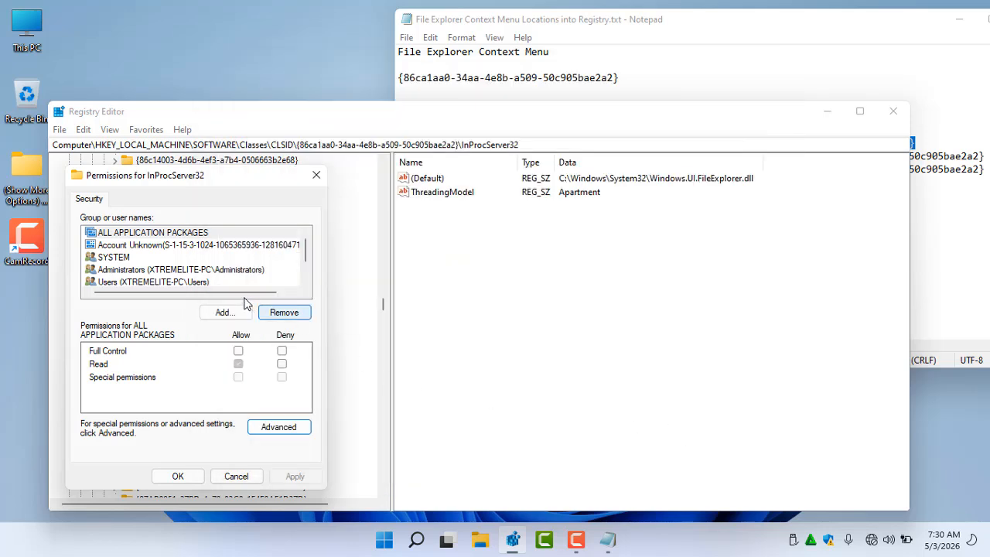
{"action": "left_click", "coordinate": [147, 270]}
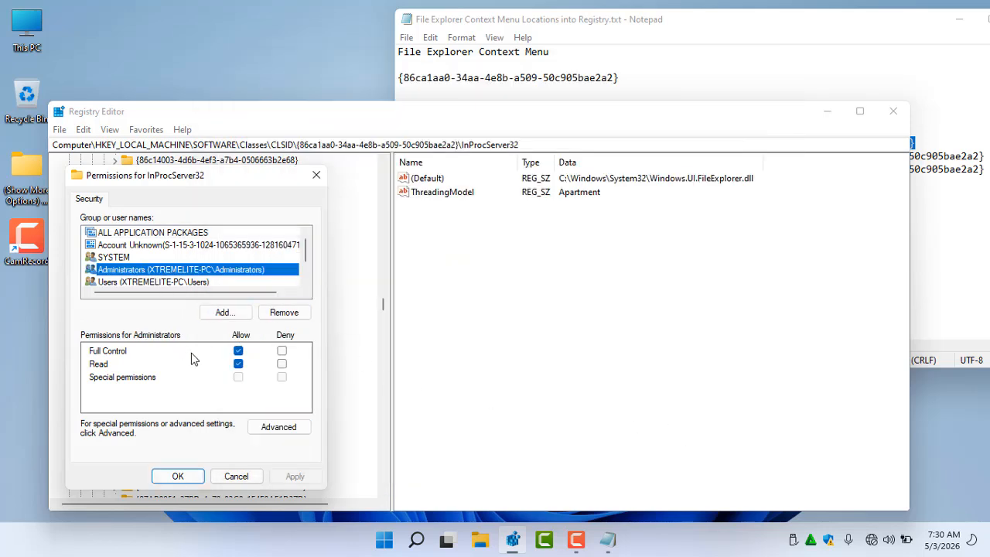
{"action": "left_click", "coordinate": [203, 476]}
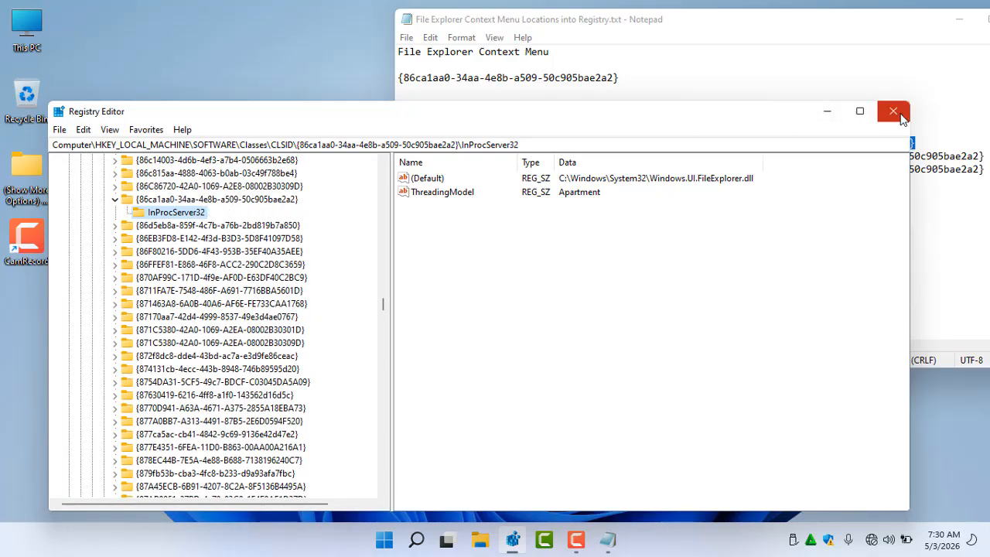
Close the Registry Editor
{"action": "left_click", "coordinate": [893, 111]}
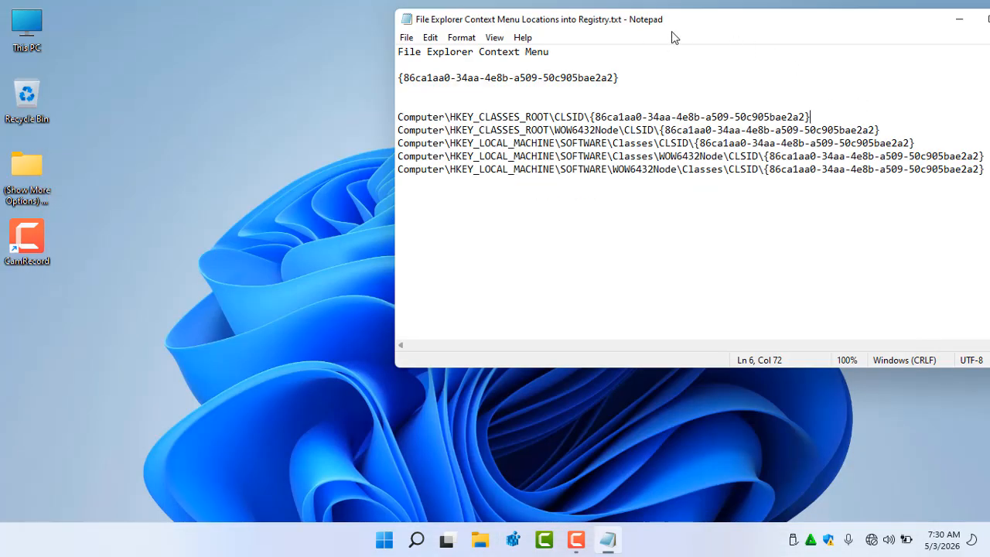
{"action": "left_click_drag", "start_coordinate": [671, 31], "coordinate": [489, 37]}
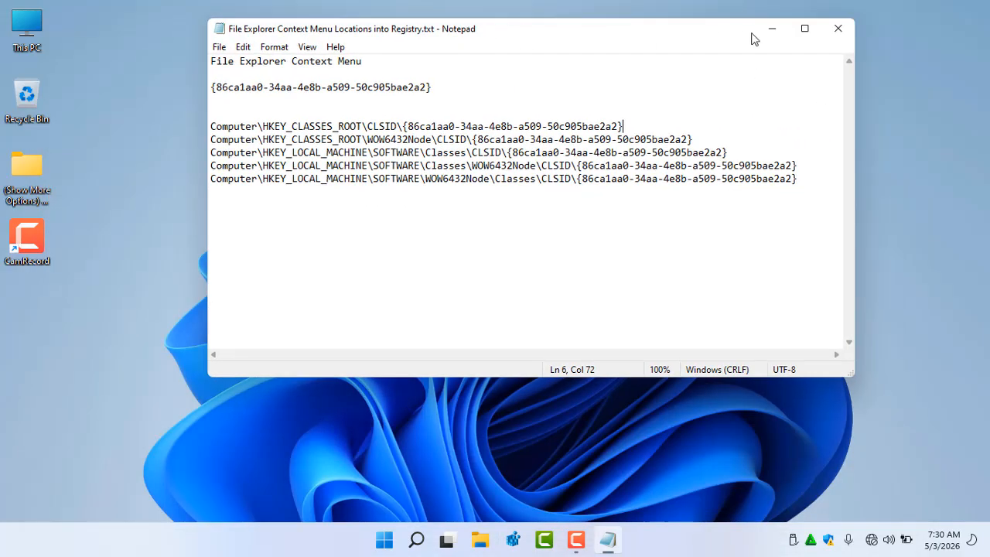
Close Notepad and open the desktop's classic context menu through Show more options
{"action": "left_click", "coordinate": [836, 31]}
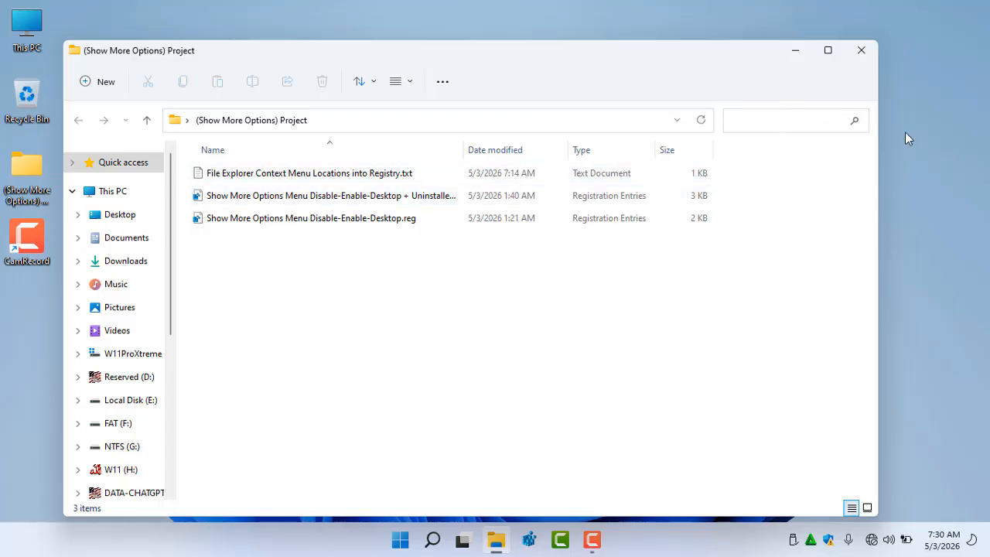
{"action": "right_click", "coordinate": [915, 165]}
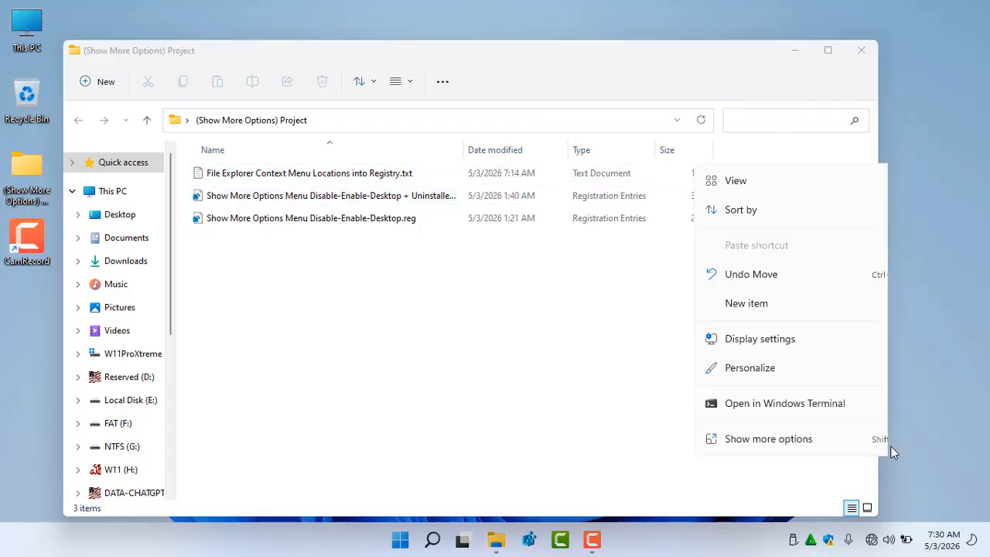
{"action": "left_click", "coordinate": [868, 439]}
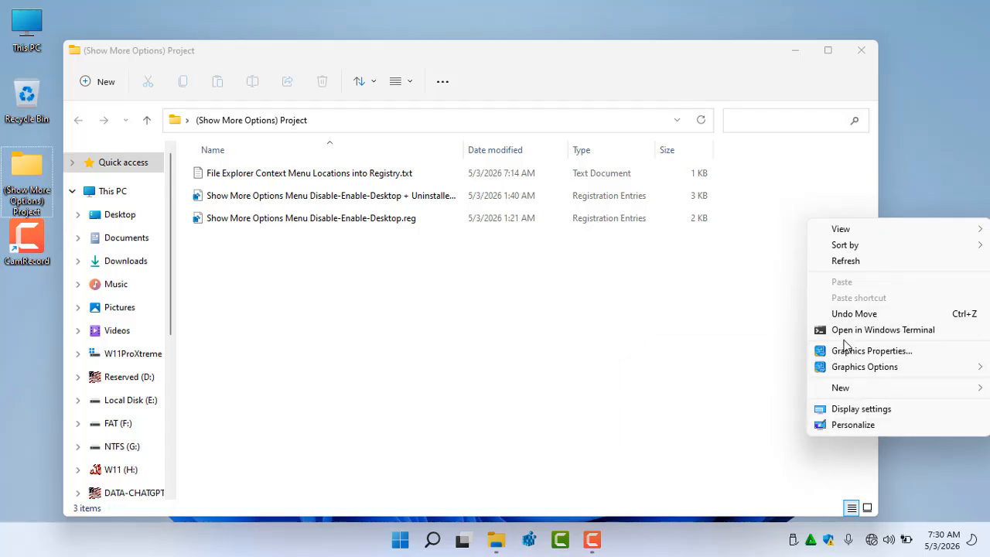
Merge the 'Show More Options Menu Disable-Enable-Desktop + Uninstaller-Final.reg' file into the registry and close the folder window
{"action": "double_click", "coordinate": [344, 198]}
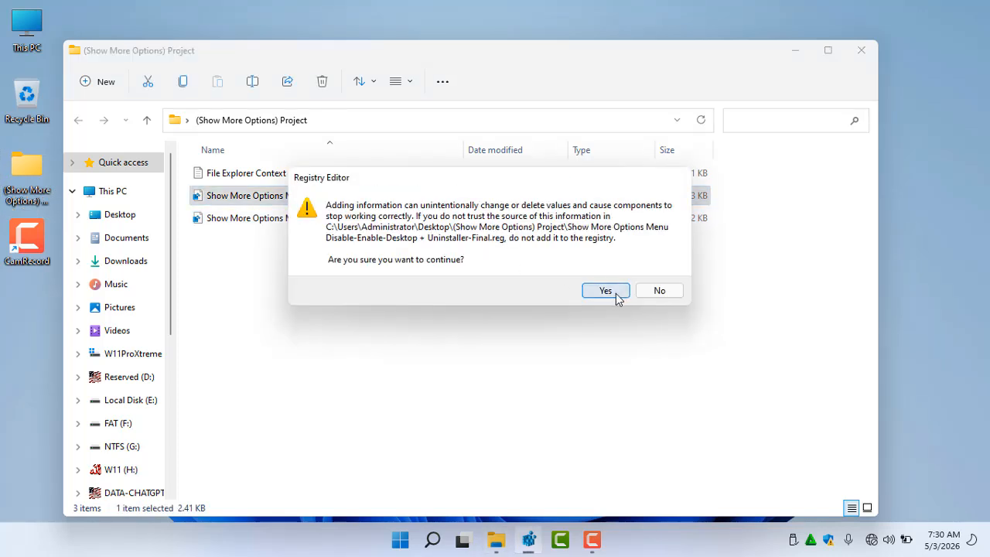
{"action": "left_click", "coordinate": [614, 294]}
{"action": "left_click", "coordinate": [669, 273]}
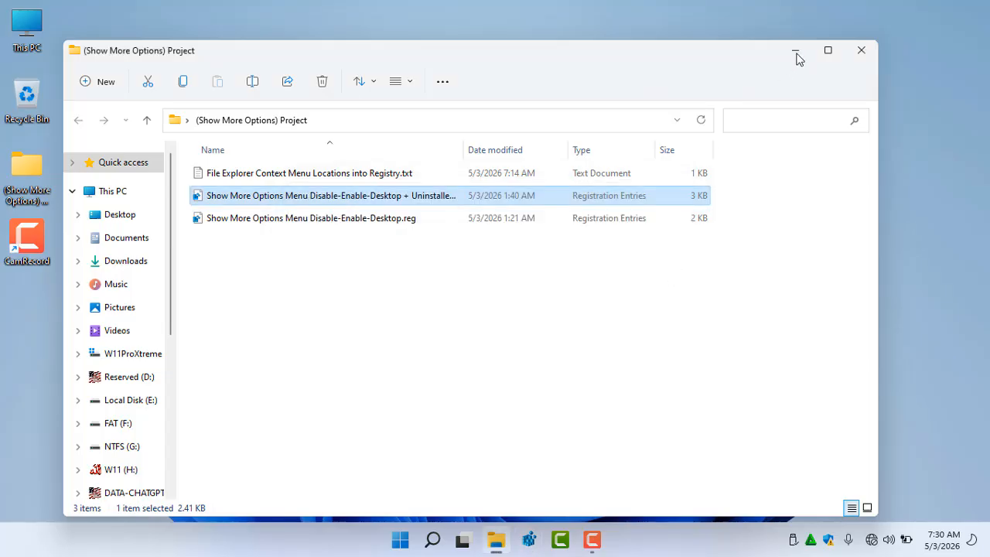
{"action": "left_click", "coordinate": [862, 48]}
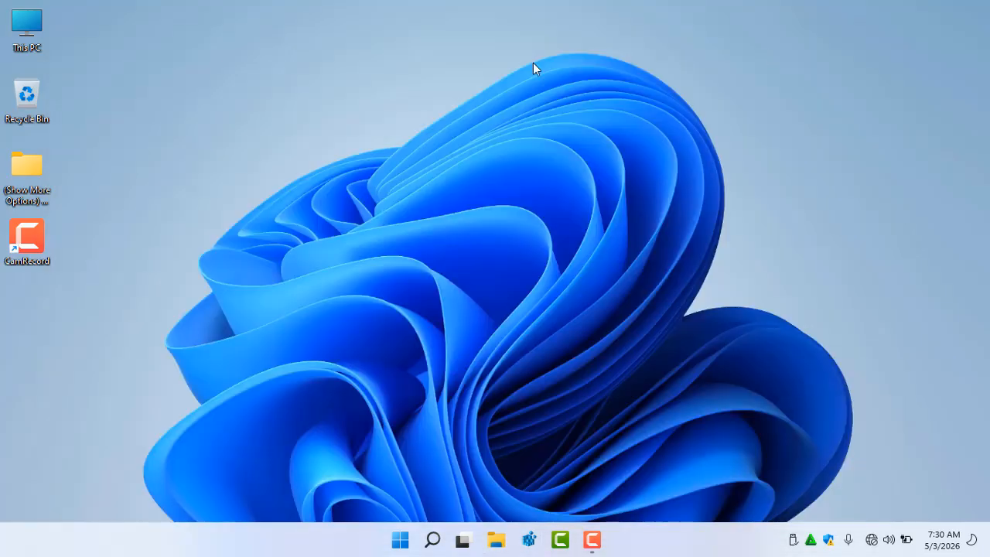
Uninstall the Show More Options Menu tool from the desktop's classic context menu and recheck the menu
{"action": "right_click", "coordinate": [254, 64]}
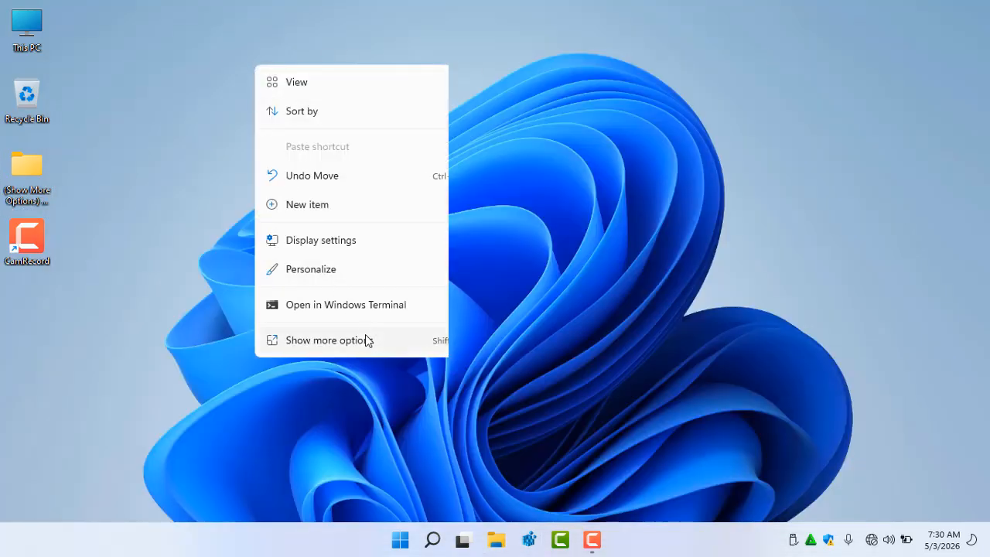
{"action": "left_click", "coordinate": [338, 343]}
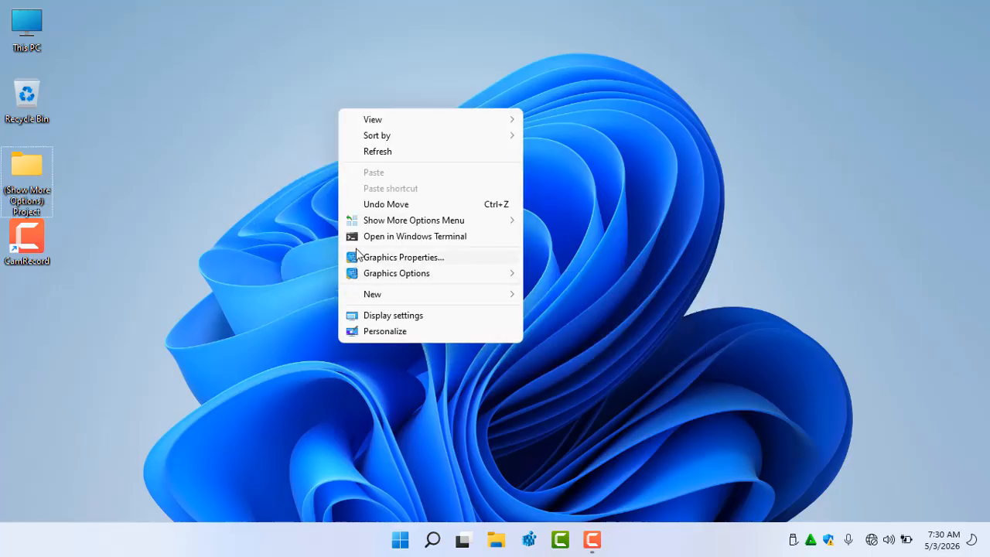
{"action": "mouse_move", "coordinate": [358, 225]}
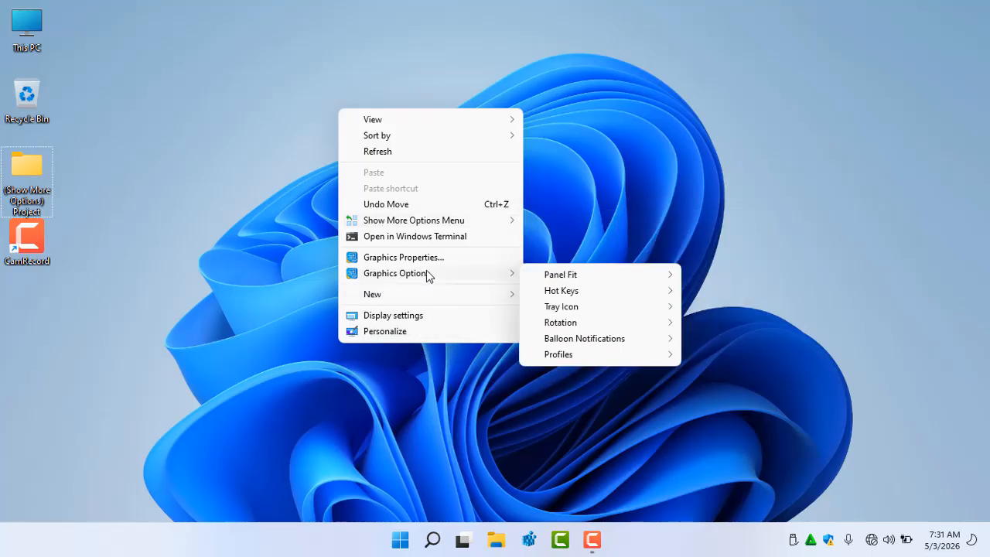
{"action": "mouse_move", "coordinate": [461, 220]}
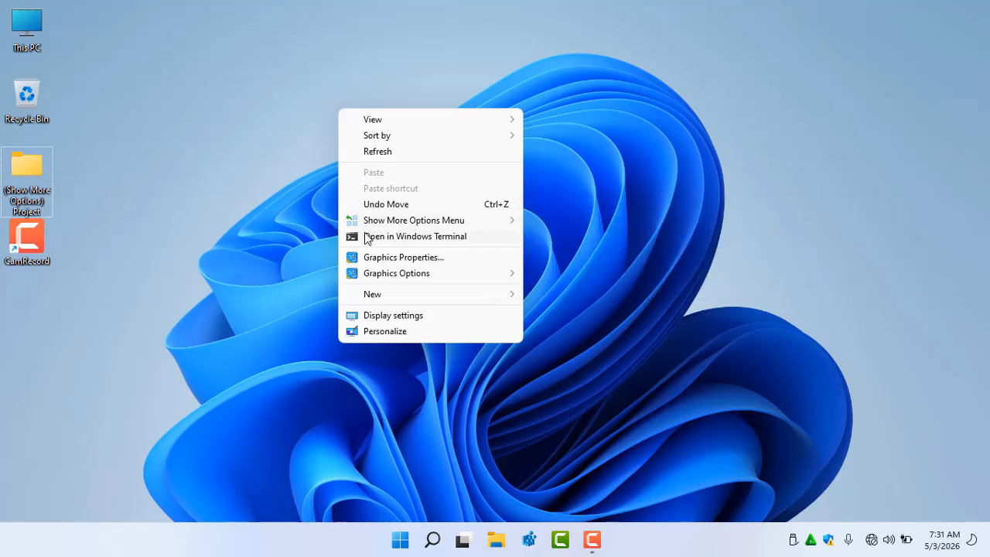
{"action": "mouse_move", "coordinate": [395, 220]}
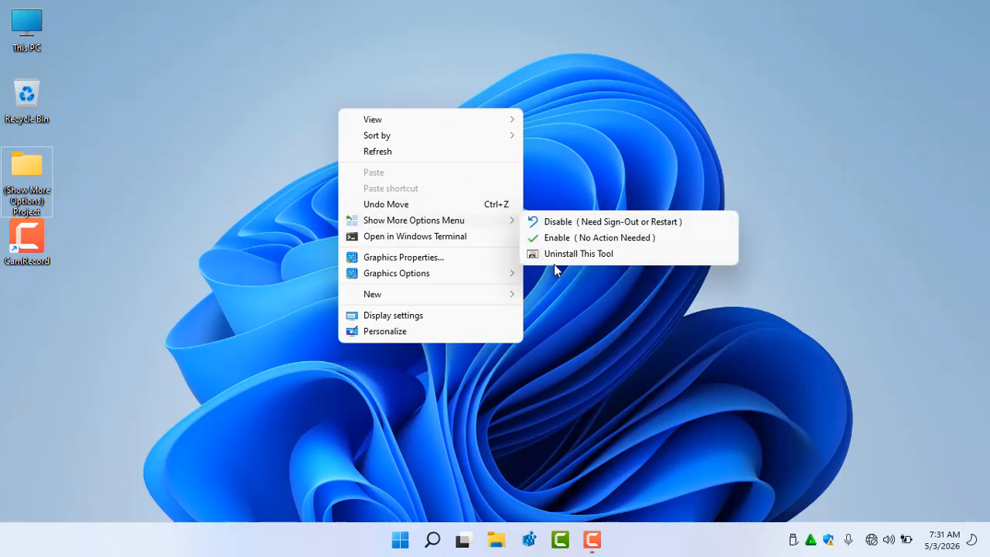
{"action": "left_click", "coordinate": [568, 255]}
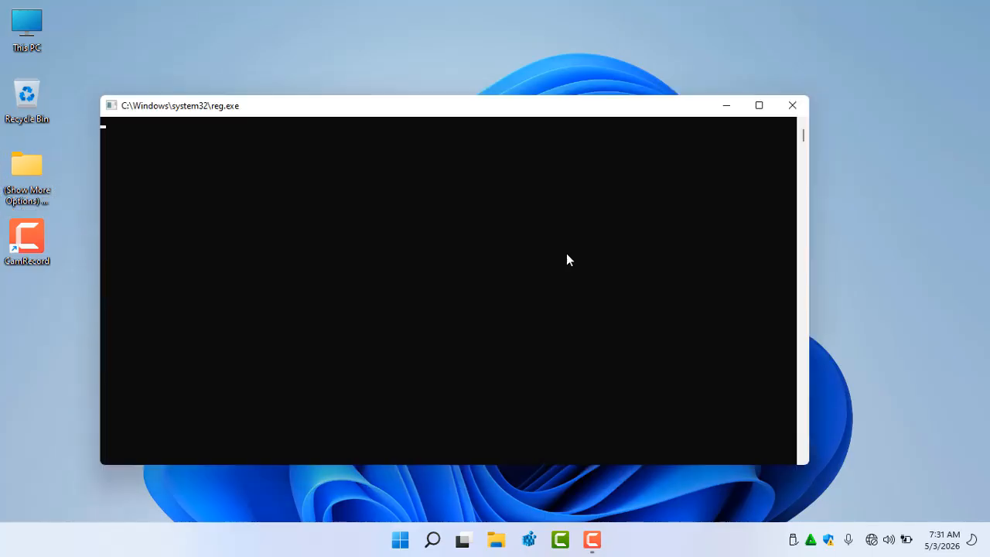
{"action": "right_click", "coordinate": [376, 145]}
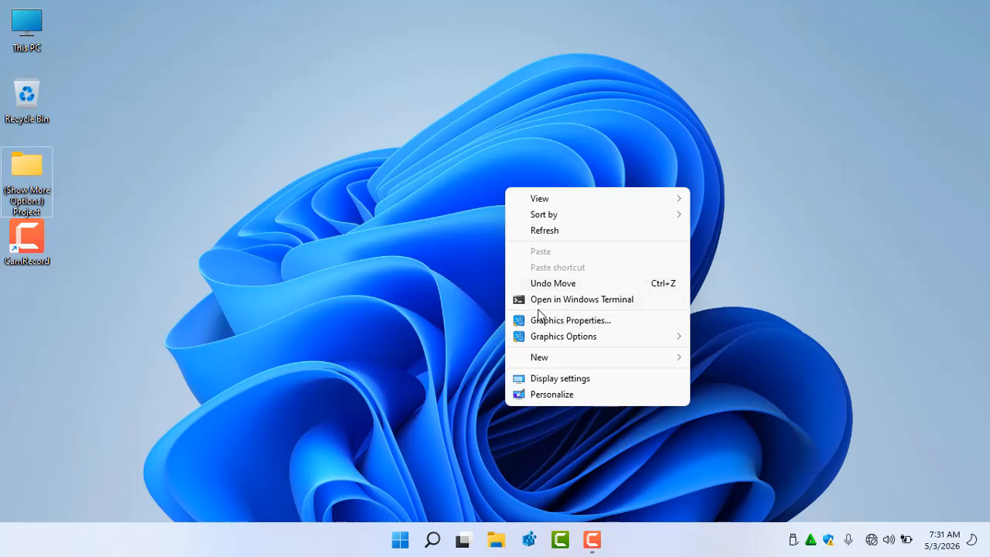
{"action": "left_click", "coordinate": [143, 193]}
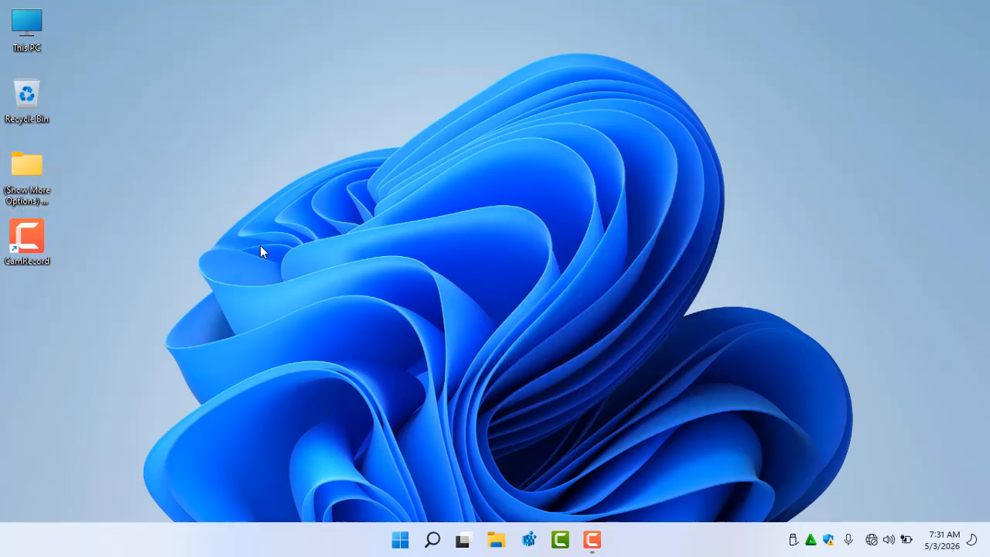
Open the project folder, merge 'Show More Options Menu Disable-Enable-Desktop.reg' into the registry, and close the window
{"action": "double_click", "coordinate": [28, 168]}
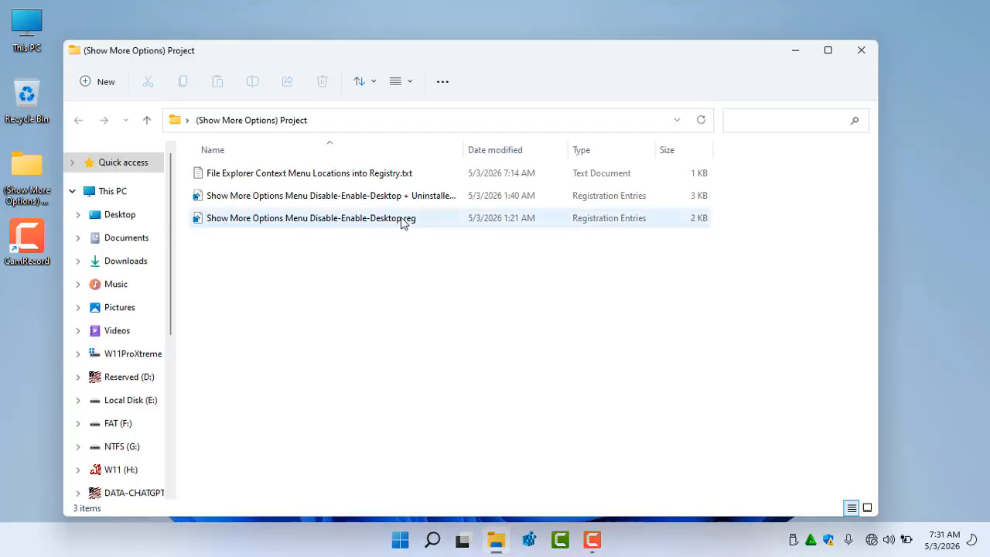
{"action": "double_click", "coordinate": [367, 222]}
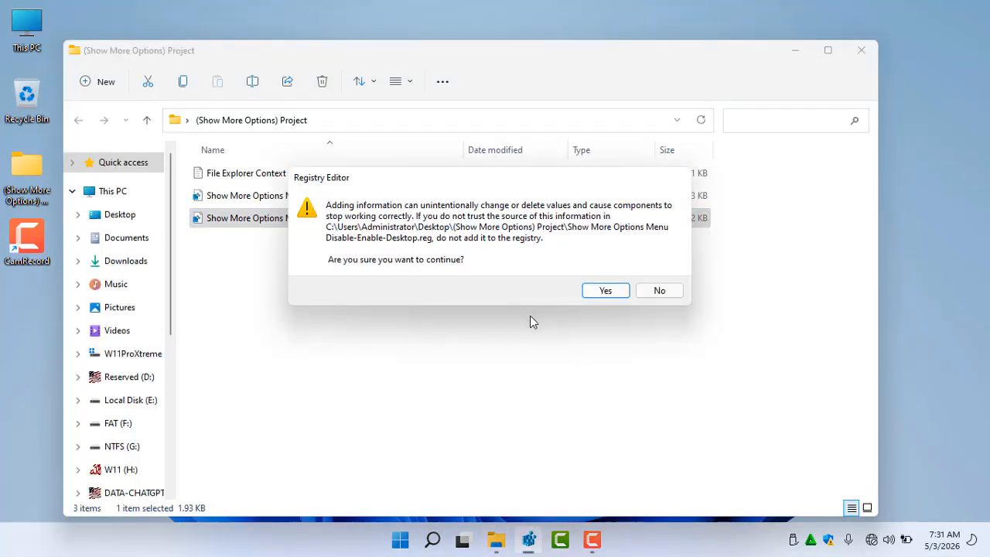
{"action": "left_click", "coordinate": [603, 296]}
{"action": "left_click", "coordinate": [681, 276]}
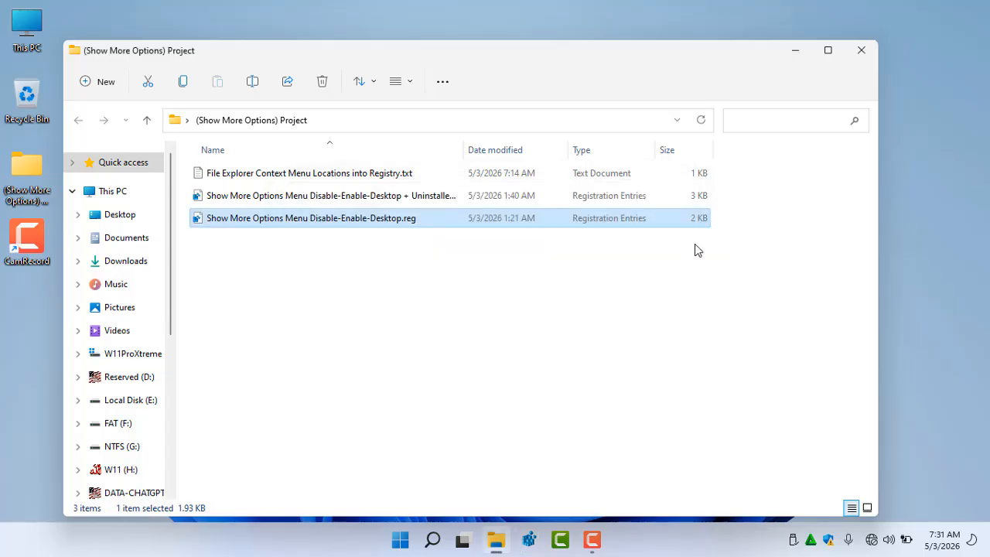
{"action": "left_click", "coordinate": [859, 51]}
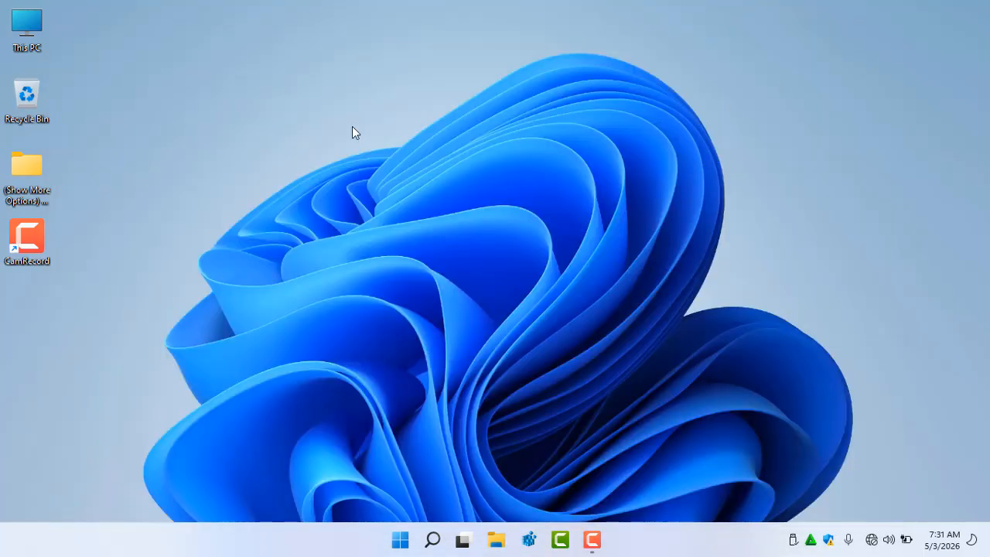
Choose Disable (Need Sign-Out or Restart) under Show More Options Menu in the desktop's classic context menu
{"action": "right_click", "coordinate": [245, 68]}
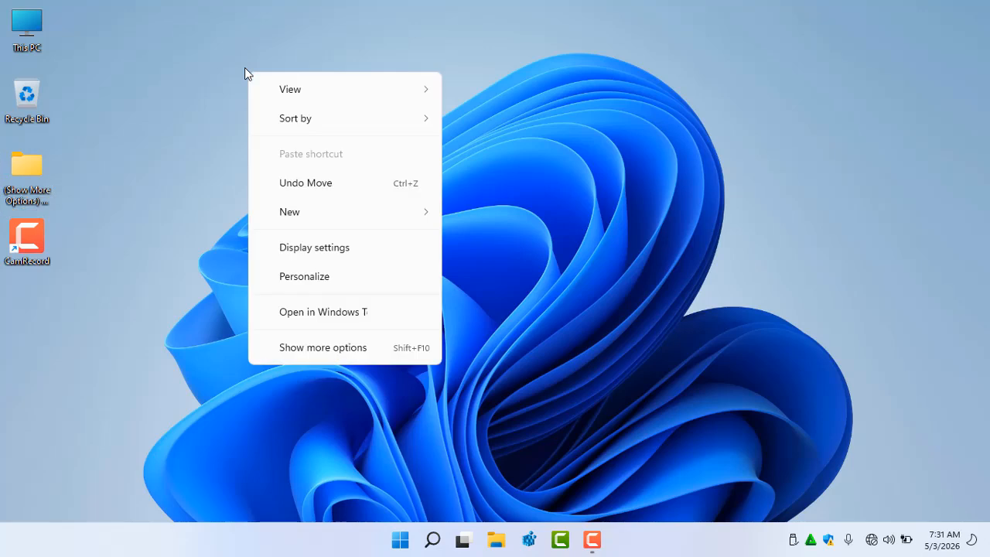
{"action": "left_click", "coordinate": [358, 352]}
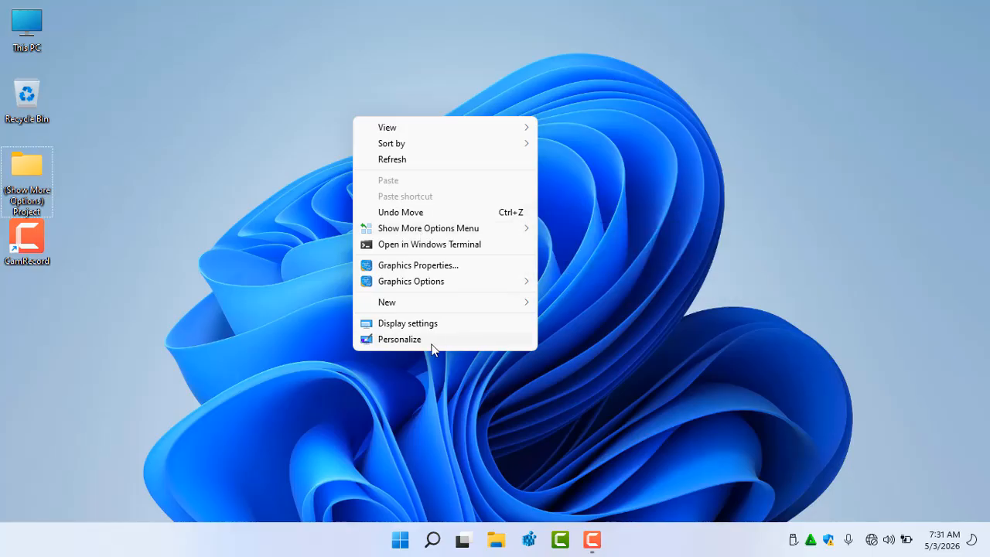
{"action": "left_click", "coordinate": [267, 197]}
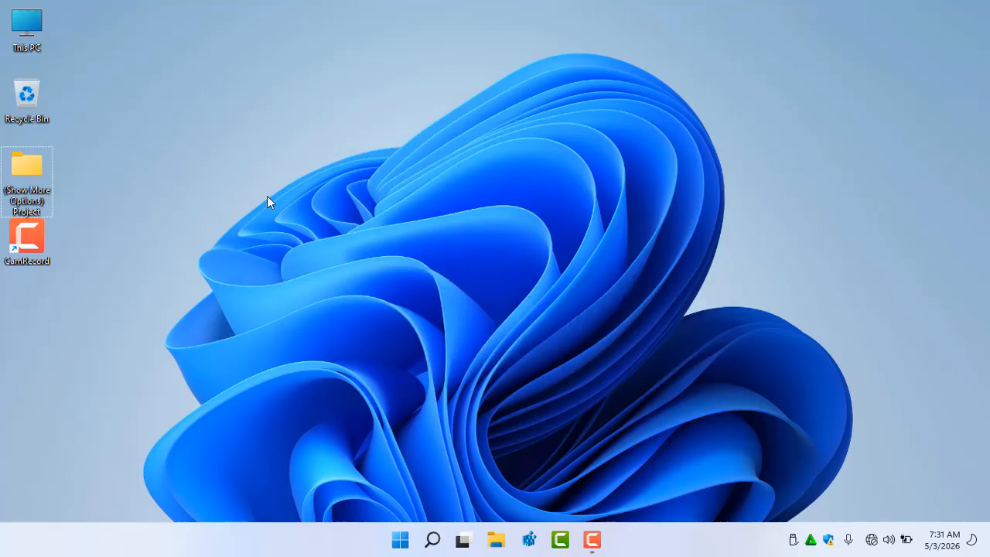
{"action": "right_click", "coordinate": [241, 92]}
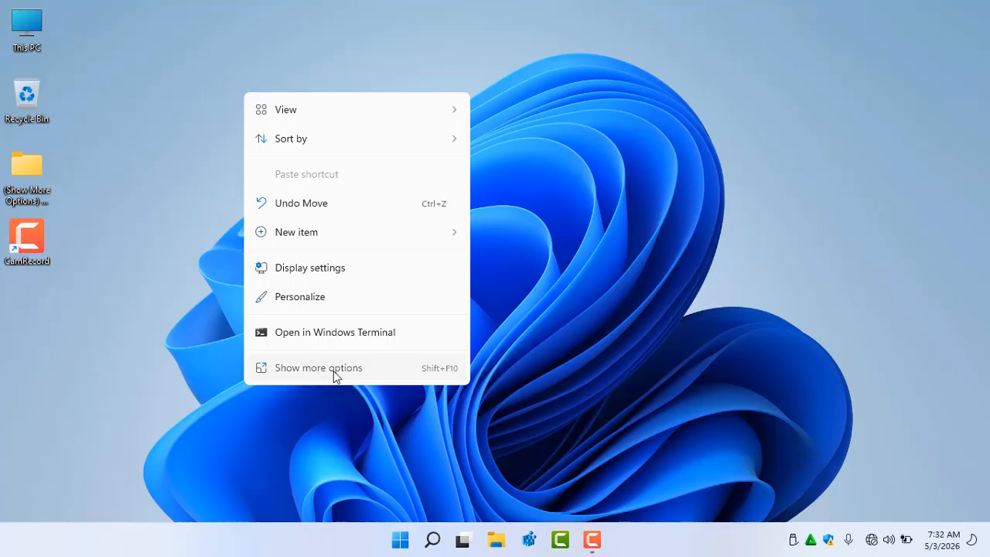
{"action": "left_click", "coordinate": [333, 371]}
{"action": "mouse_move", "coordinate": [364, 251]}
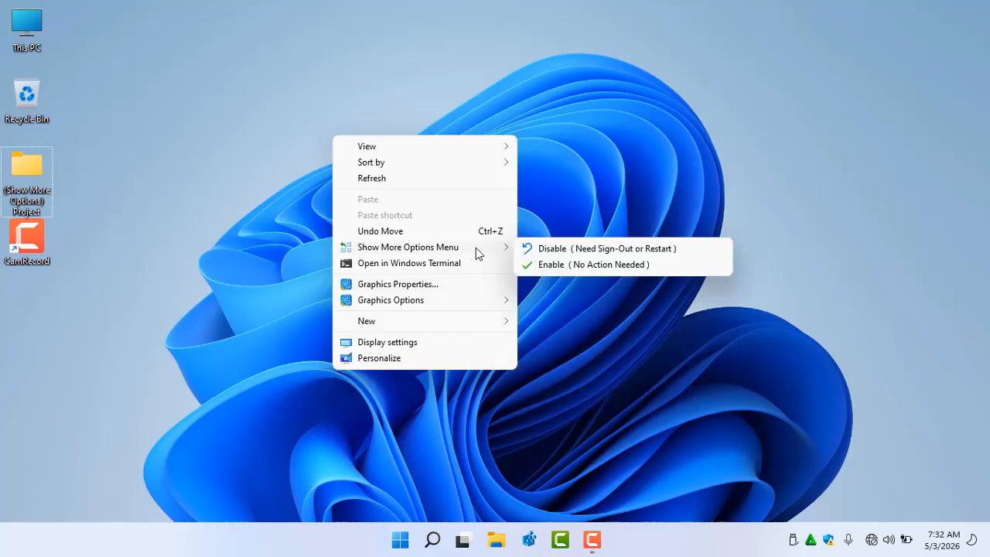
{"action": "left_click", "coordinate": [571, 249]}
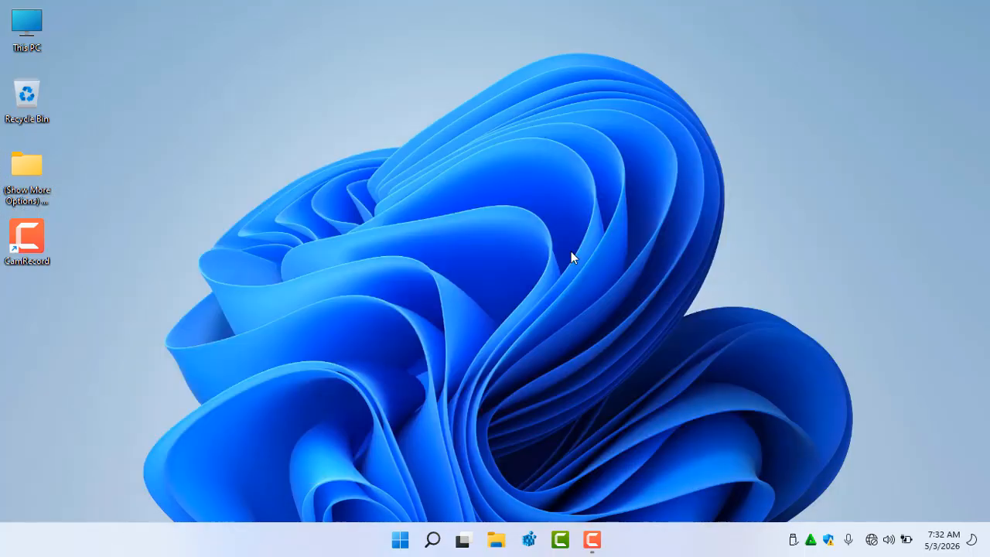
{"action": "right_click", "coordinate": [402, 546]}
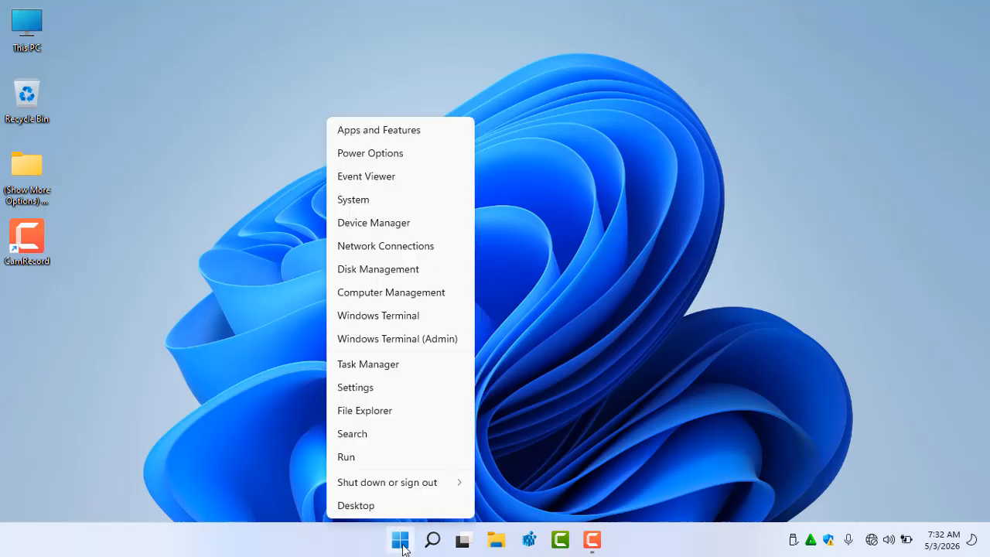
{"action": "mouse_move", "coordinate": [404, 487]}
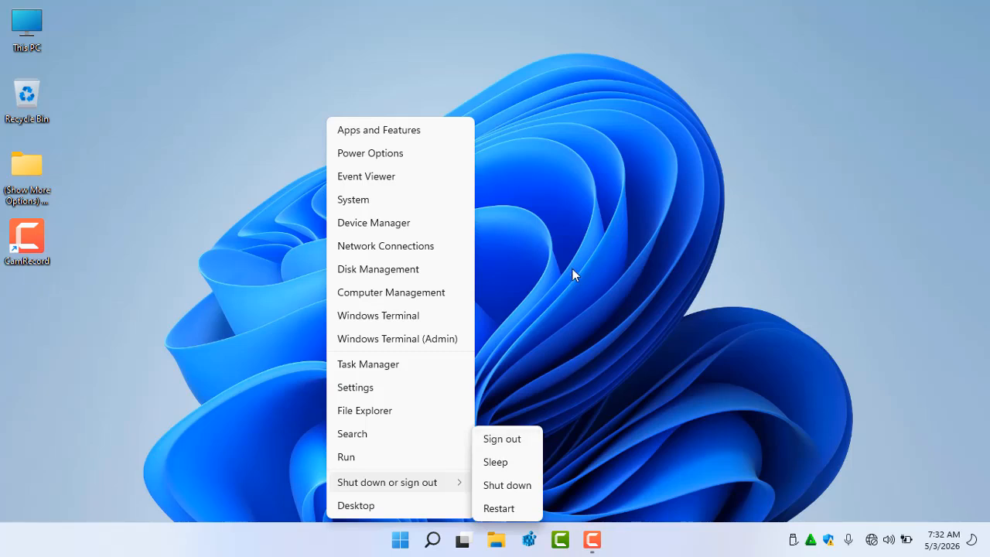
{"action": "left_click", "coordinate": [571, 244]}
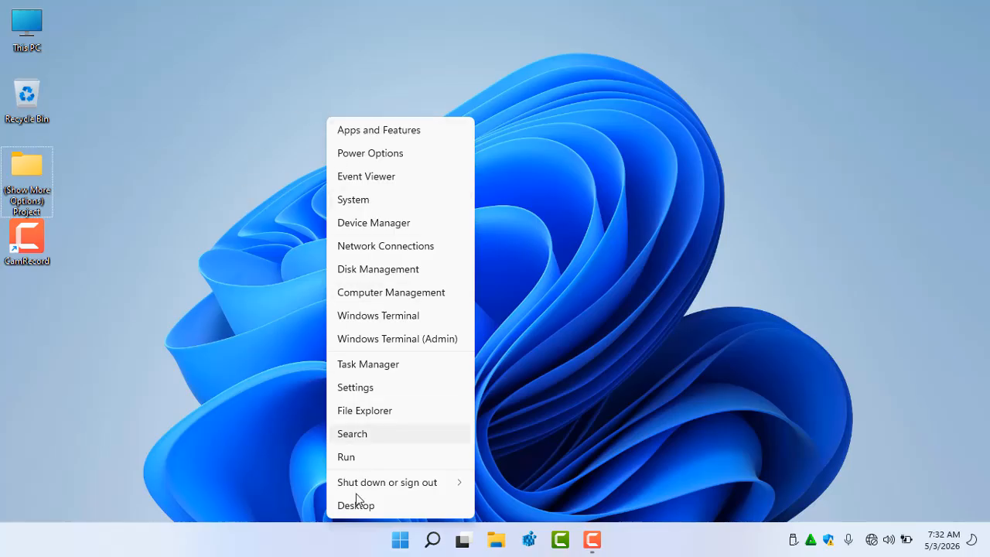
Open the desktop context menu again to check whether Show more options is still listed
{"action": "right_click", "coordinate": [231, 408]}
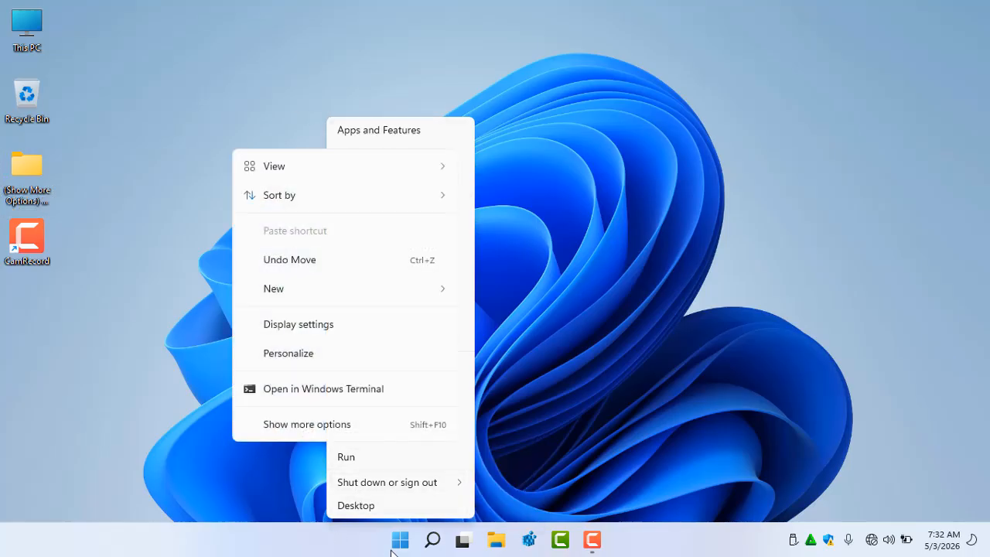
{"action": "left_click", "coordinate": [398, 541]}
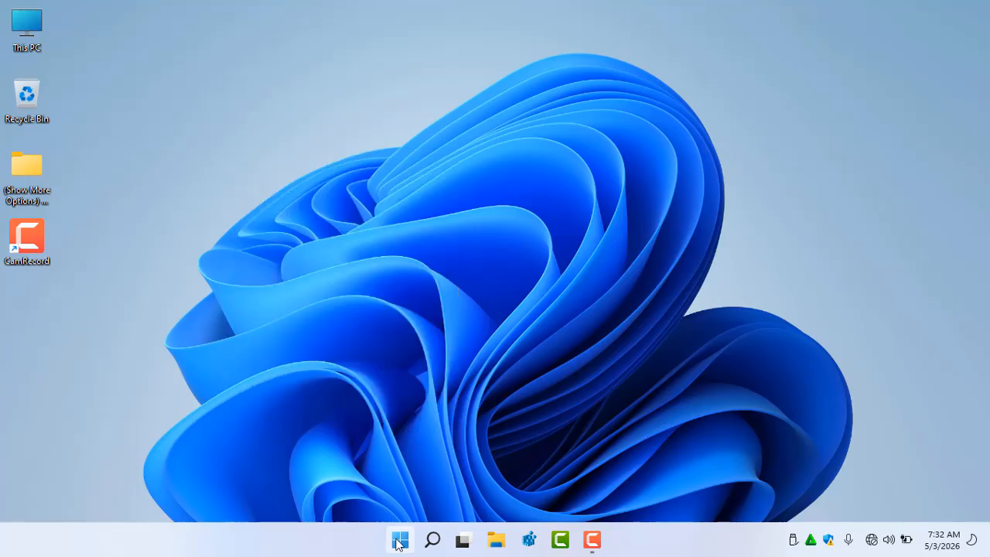
{"action": "right_click", "coordinate": [263, 148]}
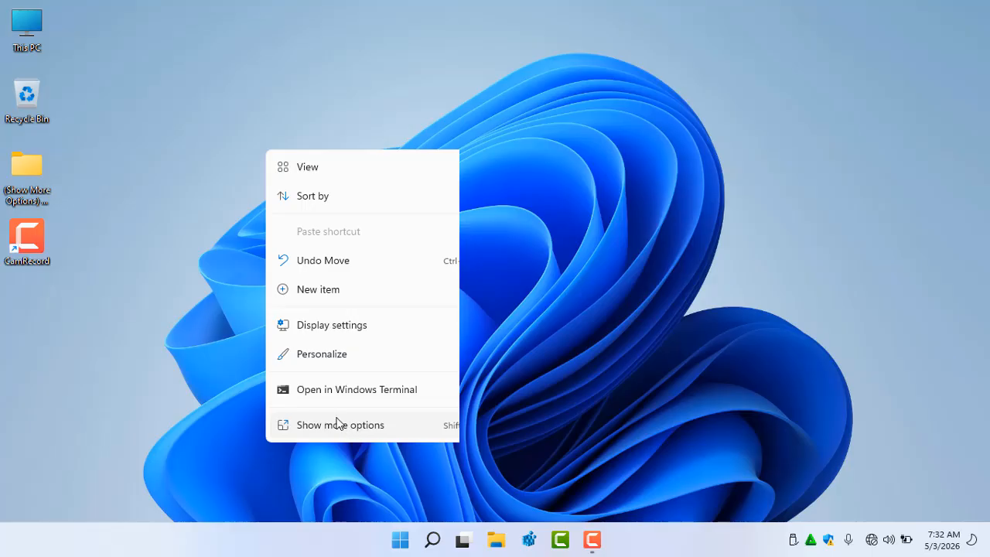
{"action": "key", "text": "Escape"}
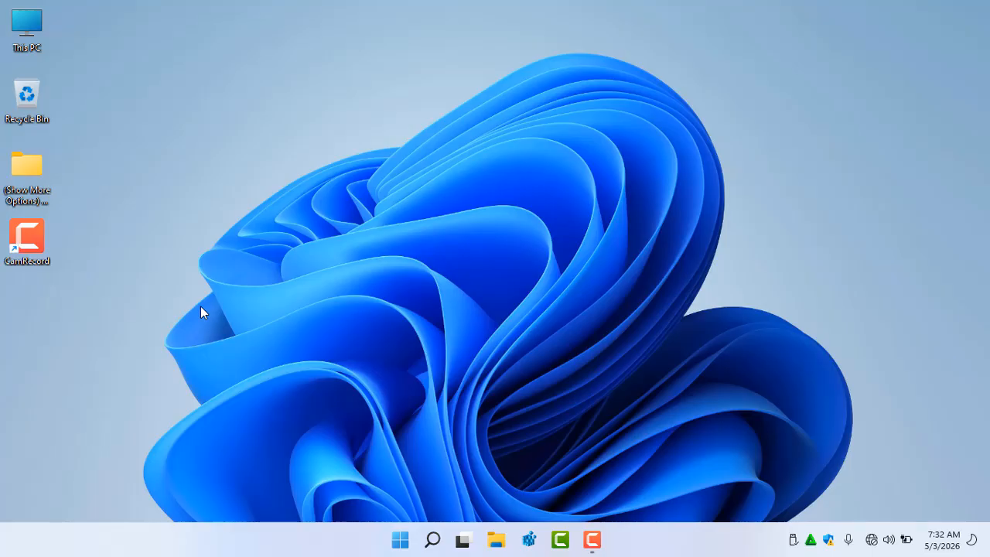
Open Task Manager and browse its tabs from App history through Services
{"action": "key", "text": "ctrl+shift+Escape"}
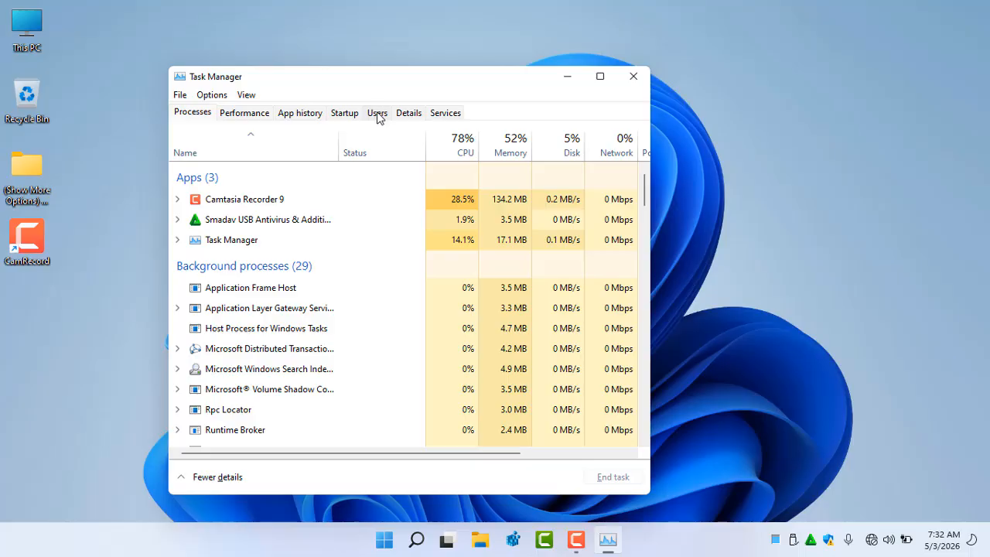
{"action": "left_click", "coordinate": [303, 119]}
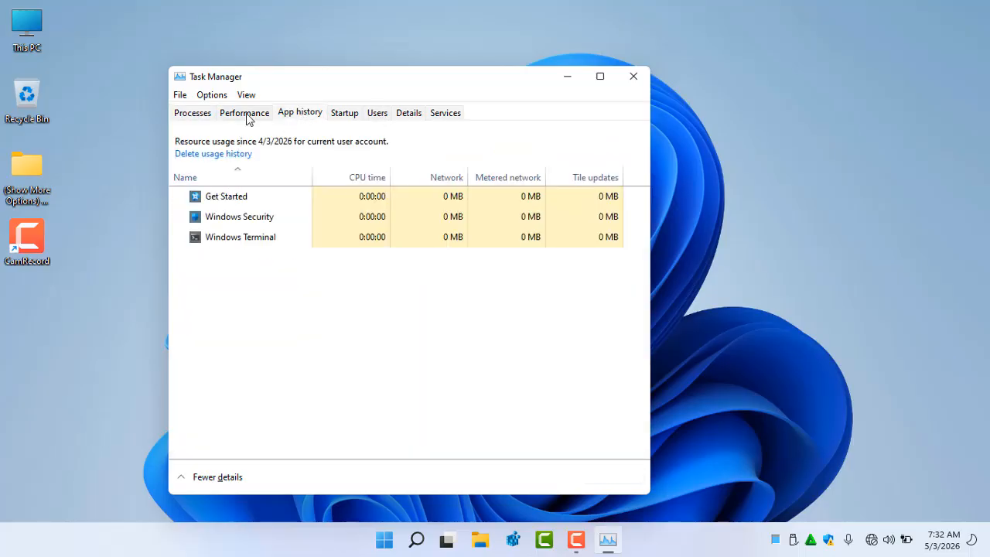
{"action": "left_click", "coordinate": [247, 116]}
{"action": "left_click", "coordinate": [343, 114]}
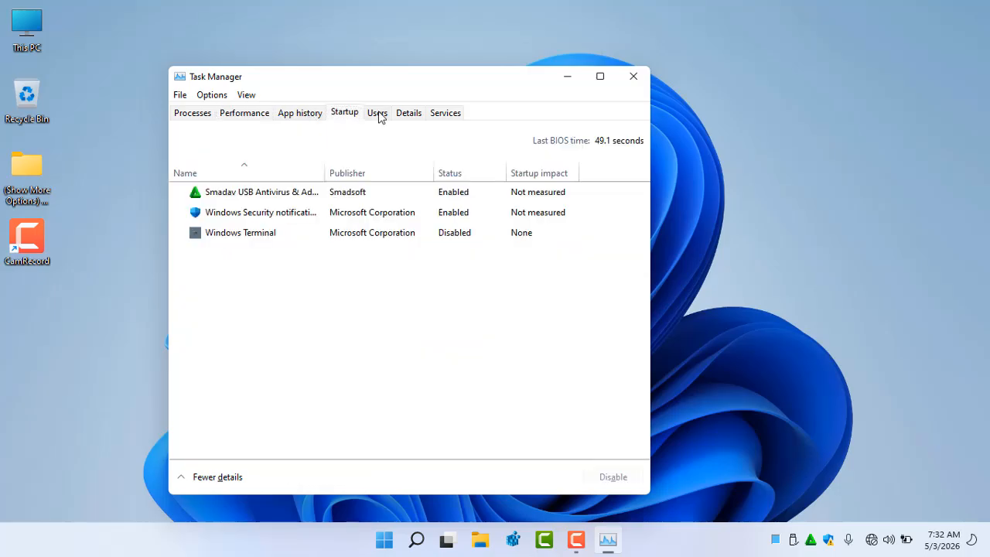
{"action": "left_click", "coordinate": [380, 117]}
{"action": "left_click", "coordinate": [411, 116]}
{"action": "left_click", "coordinate": [446, 116]}
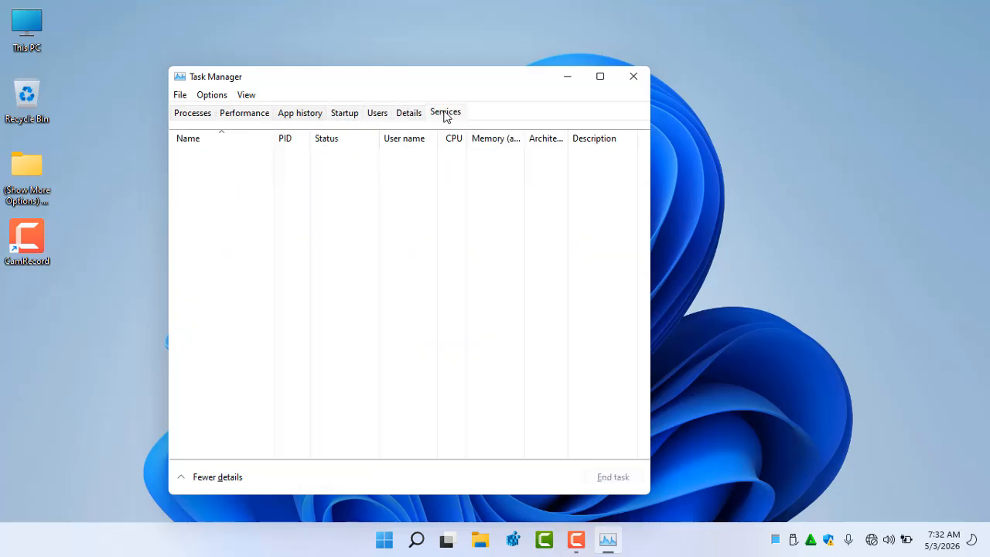
Browse Task Manager's tabs from Processes through Details
{"action": "left_click", "coordinate": [233, 115]}
{"action": "left_click", "coordinate": [200, 114]}
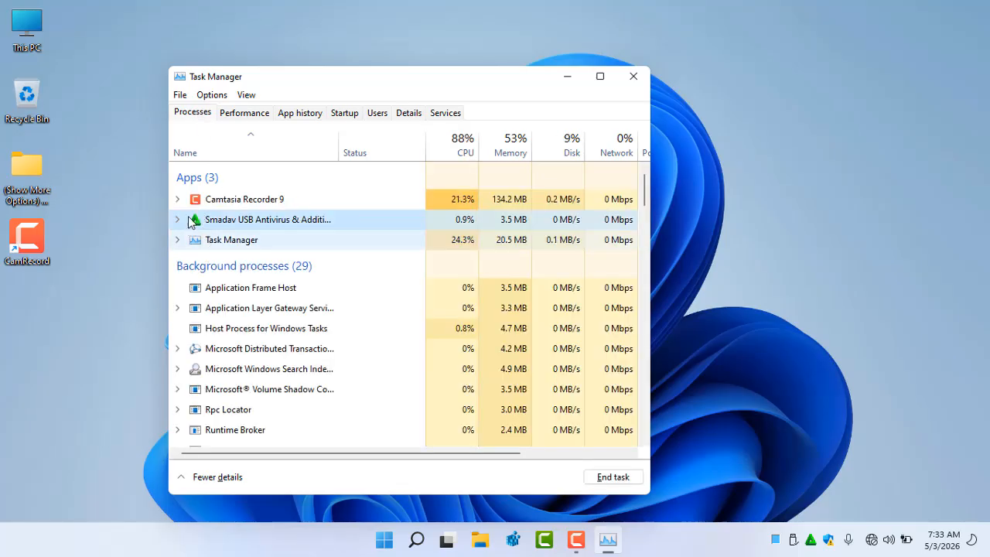
{"action": "left_click", "coordinate": [231, 335]}
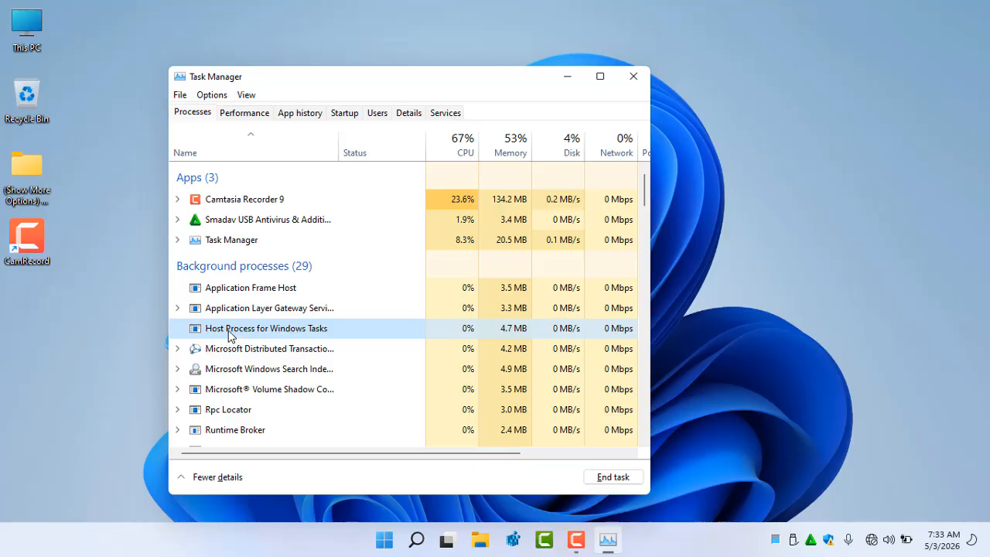
{"action": "left_click", "coordinate": [240, 115]}
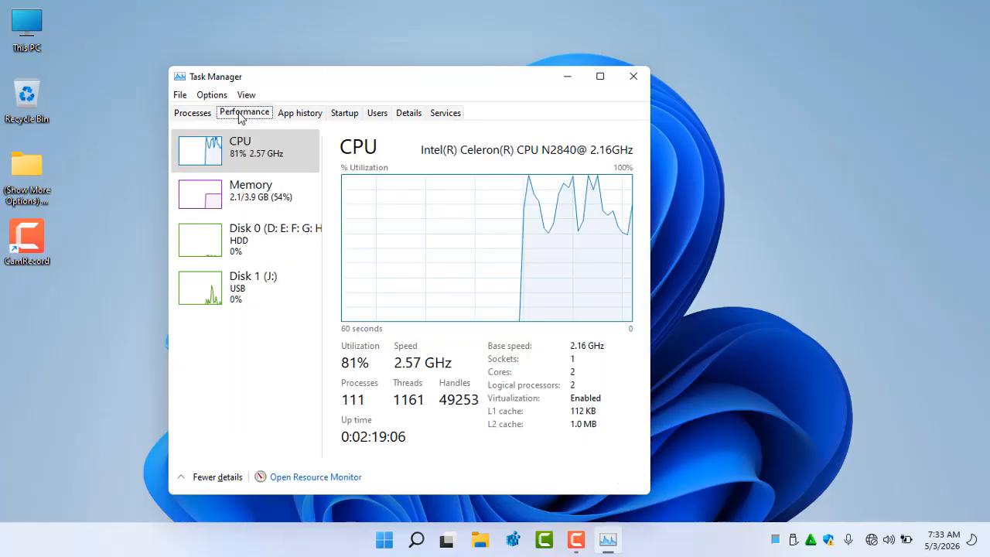
{"action": "left_click", "coordinate": [298, 116]}
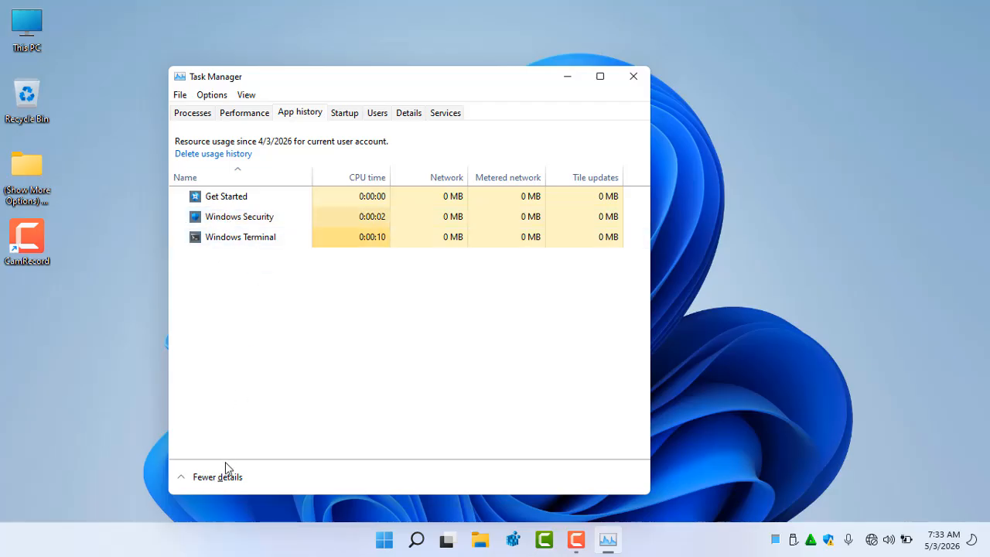
{"action": "left_click", "coordinate": [340, 114]}
{"action": "left_click", "coordinate": [378, 114]}
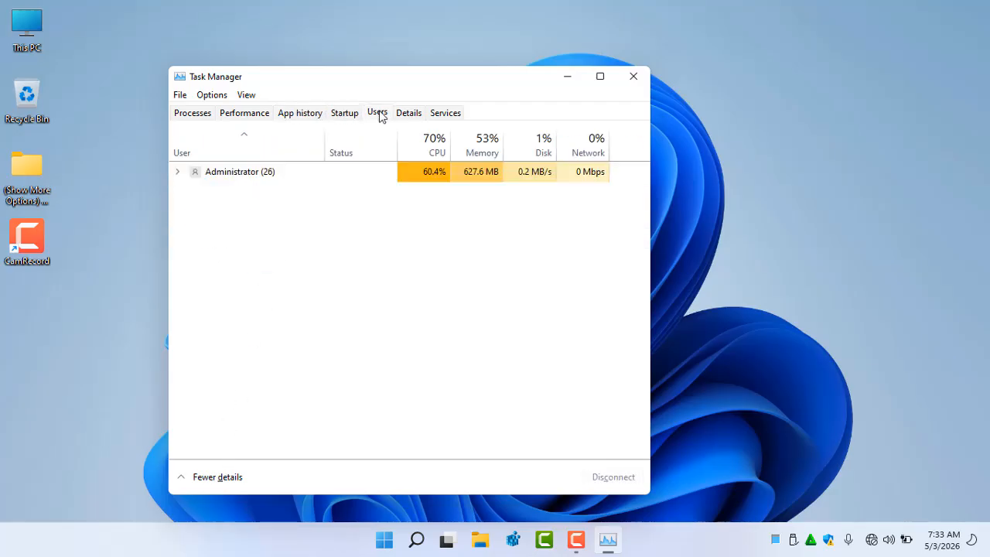
{"action": "left_click", "coordinate": [407, 115]}
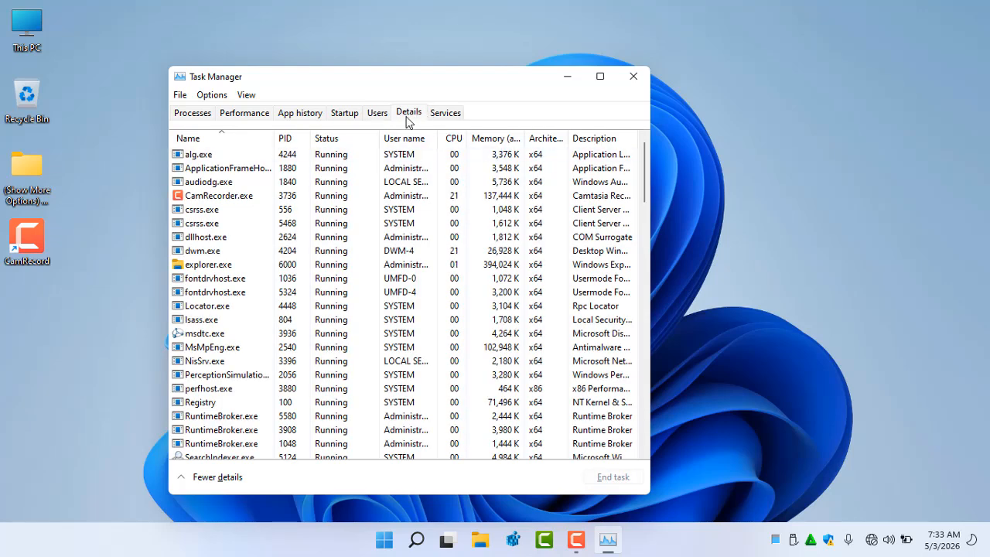
End the explorer.exe process from the Details list, confirming End process
{"action": "left_click", "coordinate": [203, 266]}
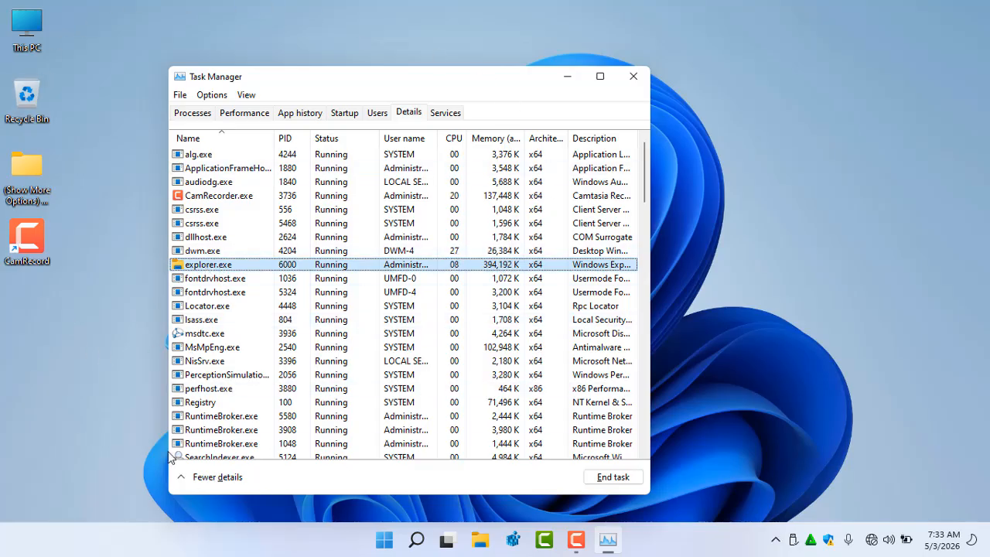
{"action": "right_click", "coordinate": [220, 267]}
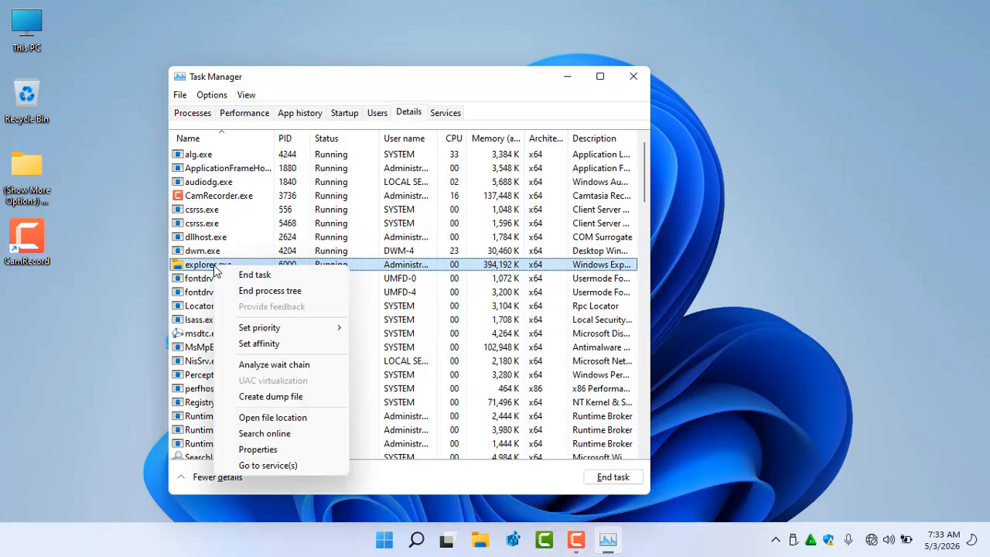
{"action": "left_click", "coordinate": [248, 277]}
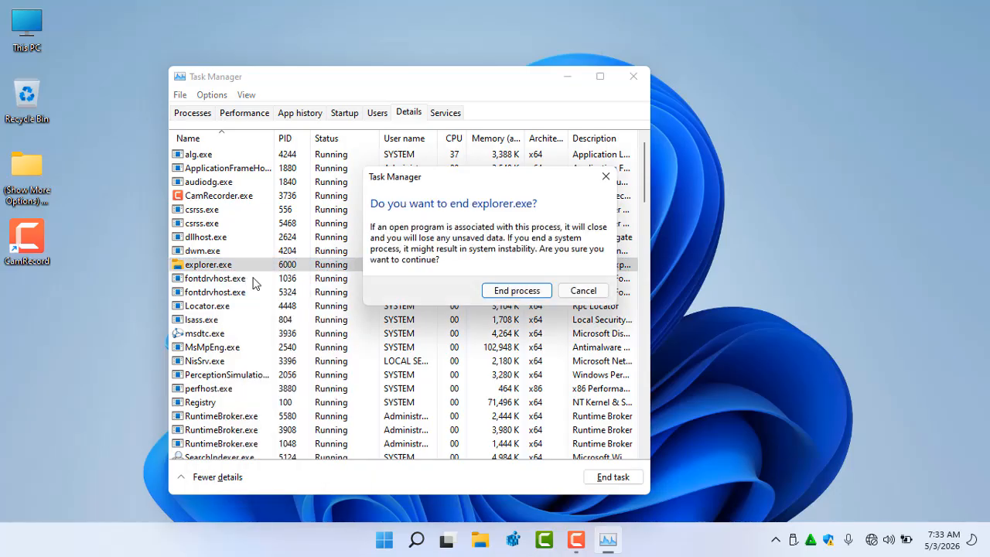
{"action": "left_click", "coordinate": [496, 300]}
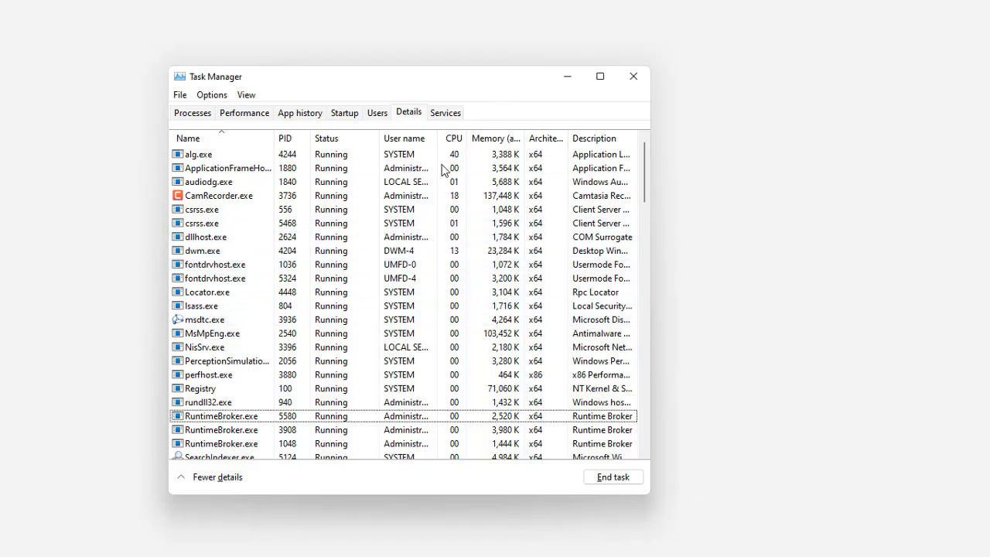
Run a new task named explorer to restart Windows Explorer
{"action": "left_click", "coordinate": [178, 95]}
{"action": "left_click", "coordinate": [203, 114]}
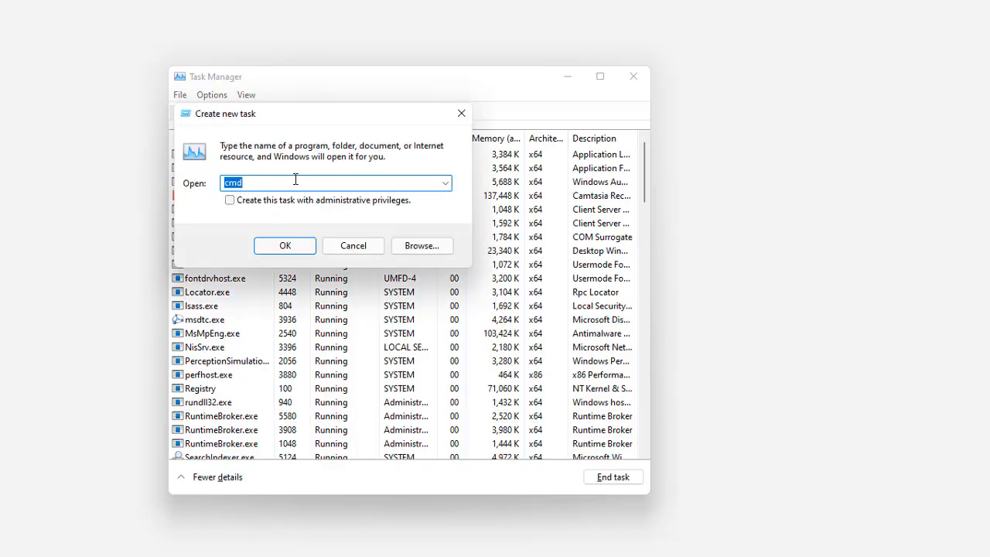
{"action": "type", "text": "explorer"}
{"action": "left_click", "coordinate": [285, 246]}
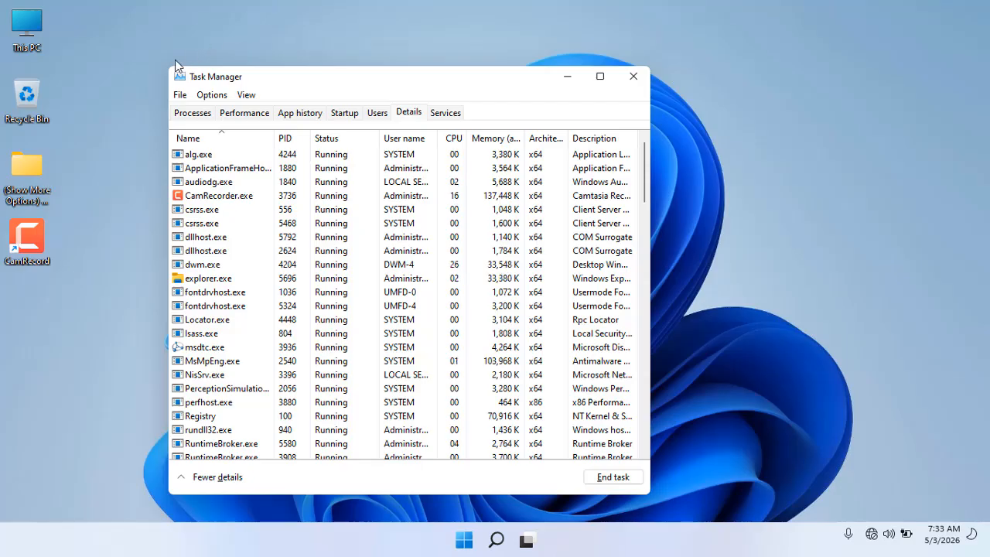
Check the desktop context menu and close Task Manager
{"action": "right_click", "coordinate": [109, 75]}
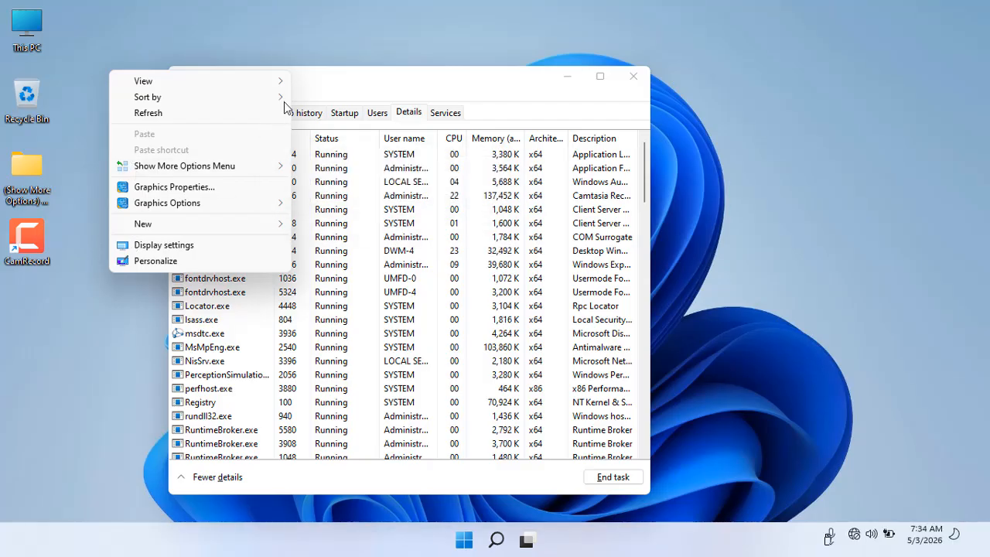
{"action": "left_click", "coordinate": [519, 50]}
{"action": "left_click", "coordinate": [633, 75]}
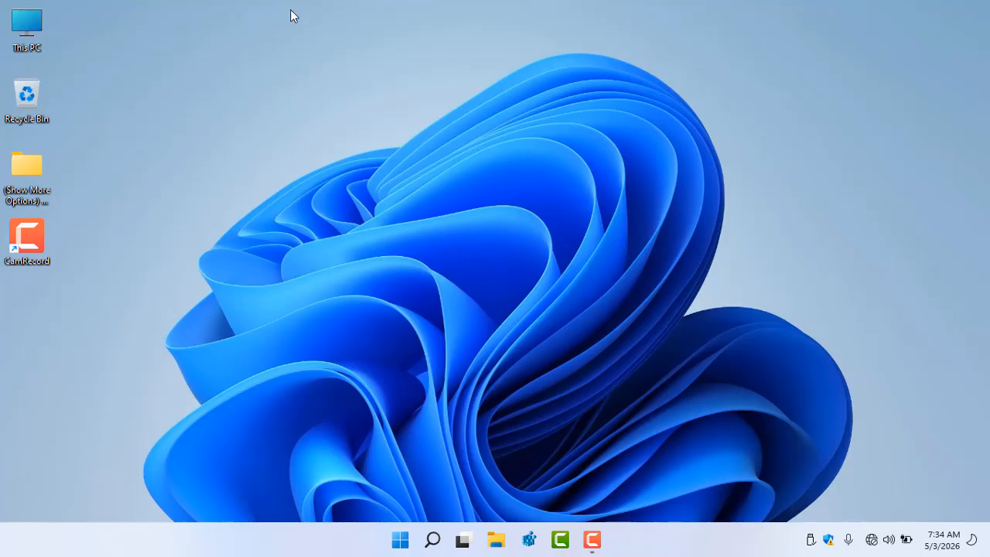
Inspect the desktop's and the project folder's context menus
{"action": "right_click", "coordinate": [267, 67]}
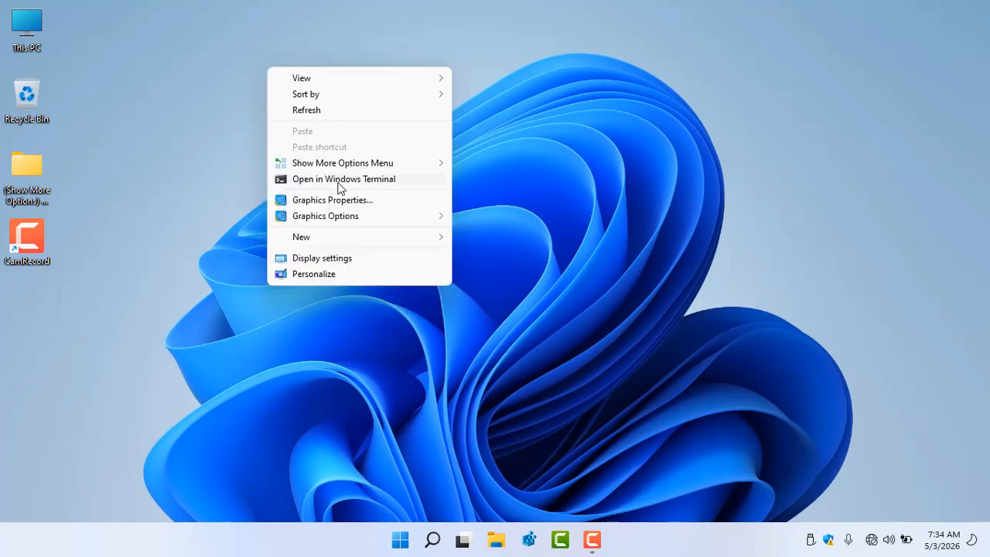
{"action": "mouse_move", "coordinate": [321, 163]}
{"action": "left_click", "coordinate": [176, 214]}
{"action": "right_click", "coordinate": [224, 85]}
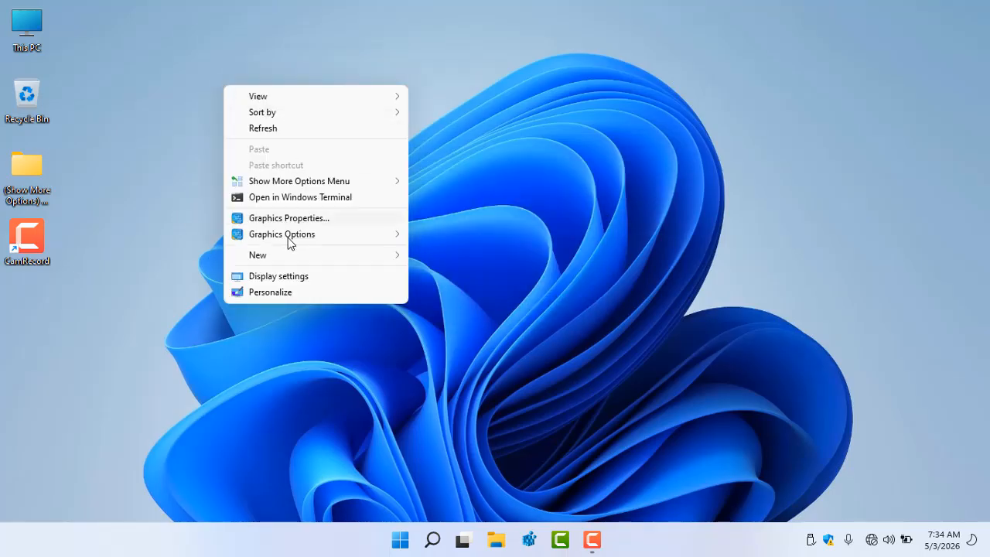
{"action": "left_click", "coordinate": [68, 169]}
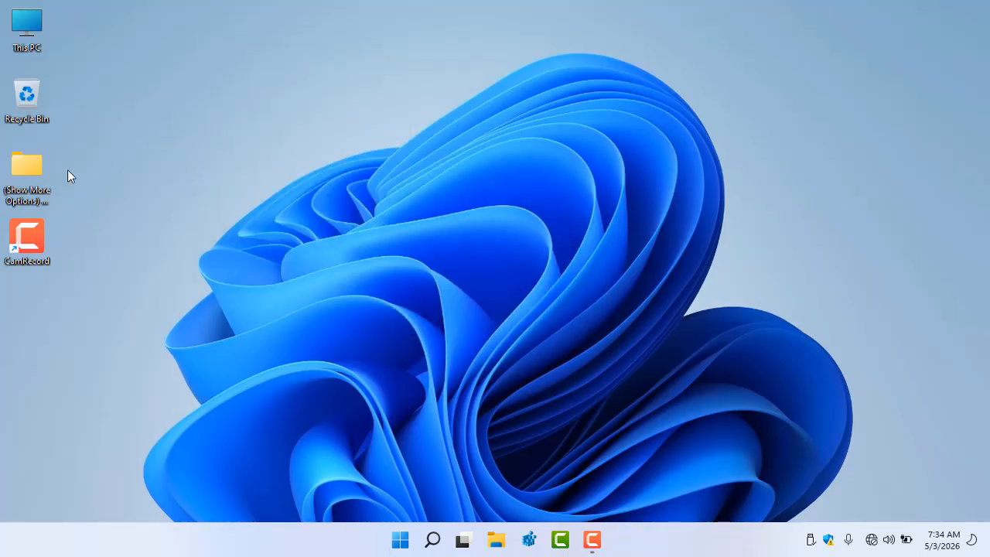
{"action": "left_click", "coordinate": [24, 165]}
{"action": "right_click", "coordinate": [24, 165]}
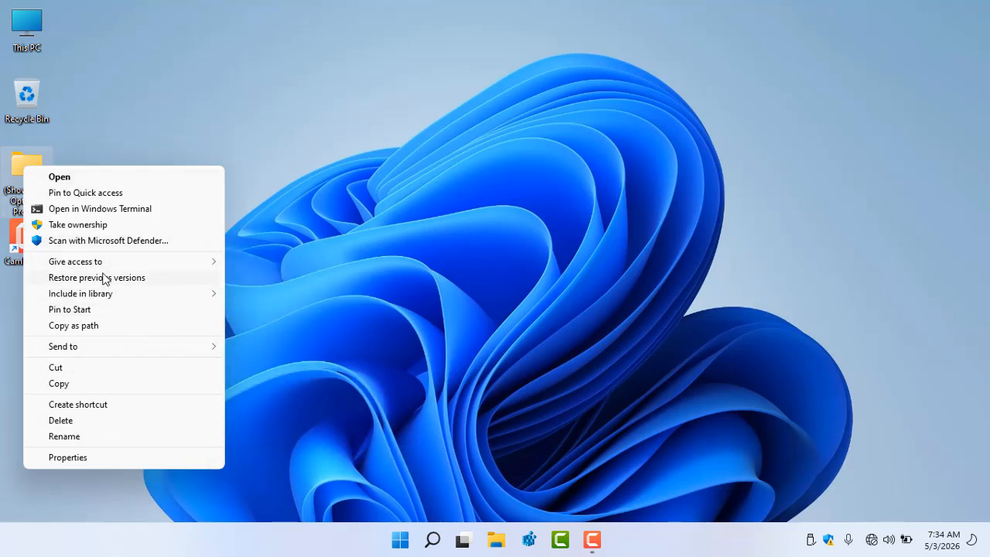
{"action": "left_click", "coordinate": [269, 52]}
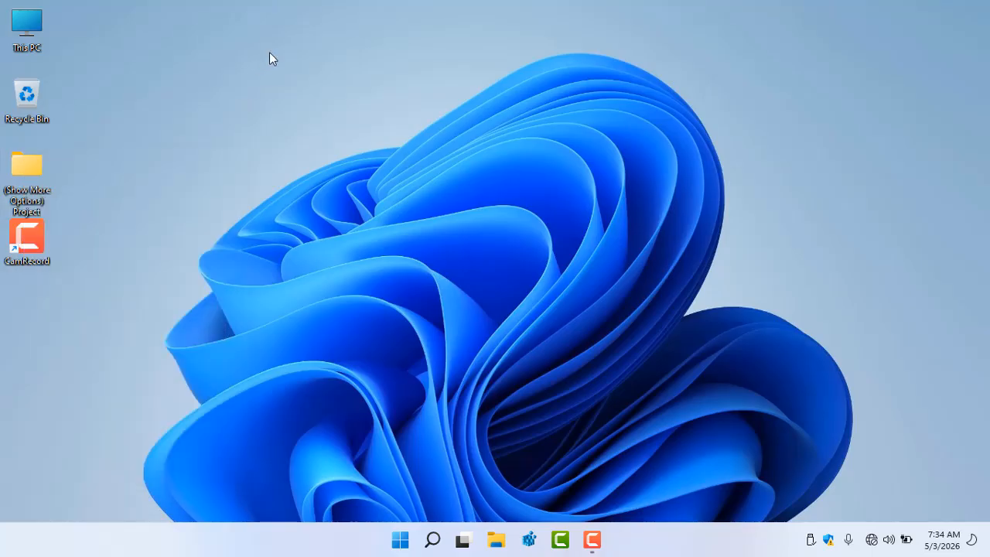
Choose Enable (No Action Needed) under Show More Options Menu in the desktop context menu
{"action": "right_click", "coordinate": [334, 77]}
{"action": "left_click", "coordinate": [225, 51]}
{"action": "right_click", "coordinate": [225, 56]}
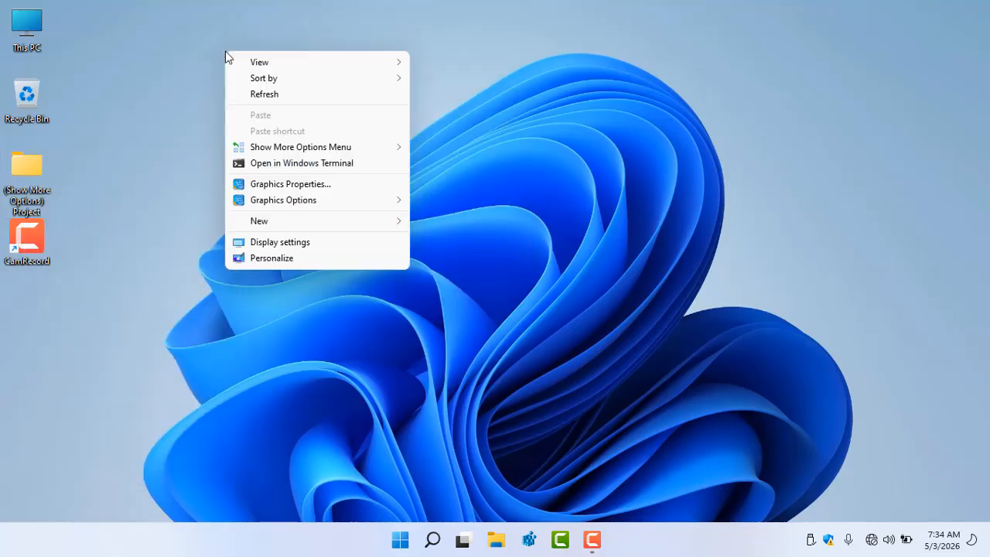
{"action": "mouse_move", "coordinate": [261, 149]}
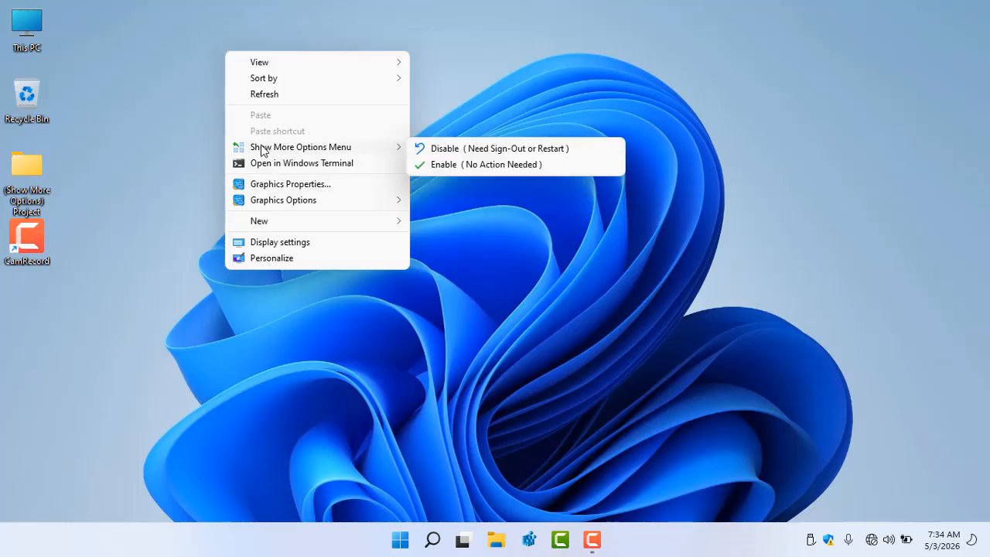
{"action": "left_click", "coordinate": [452, 165]}
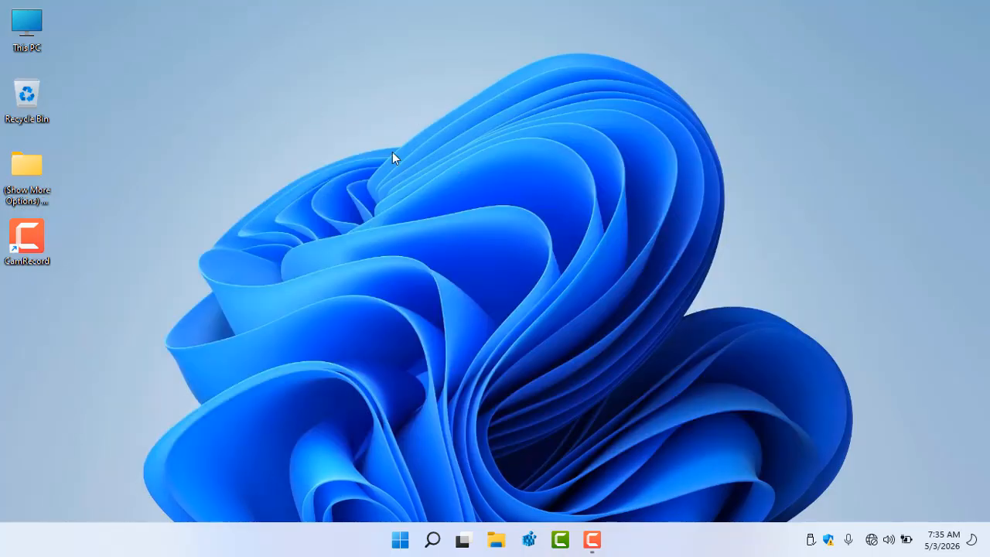
Inspect the new desktop and folder context menus, including the classic menu under Show more options
{"action": "right_click", "coordinate": [303, 48]}
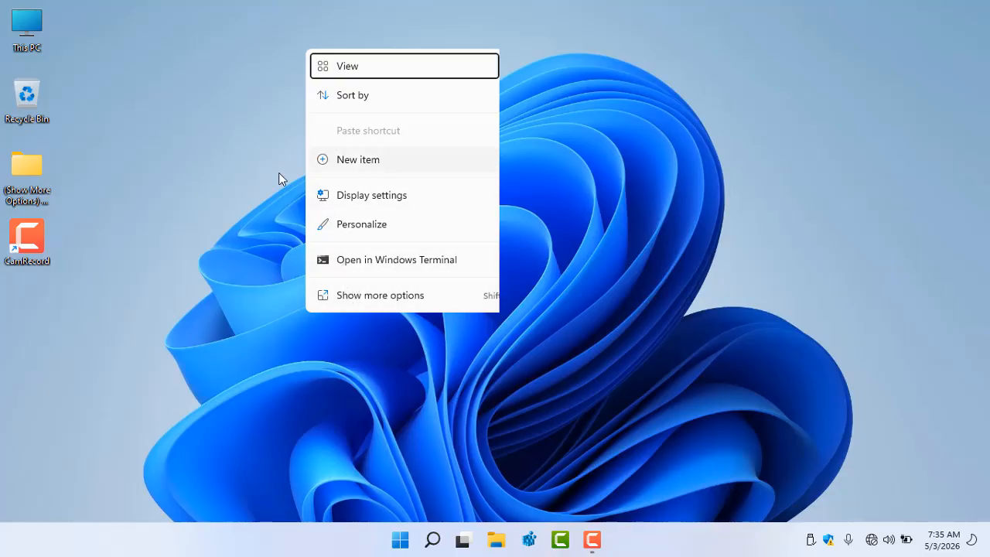
{"action": "left_click", "coordinate": [240, 128]}
{"action": "right_click", "coordinate": [34, 165]}
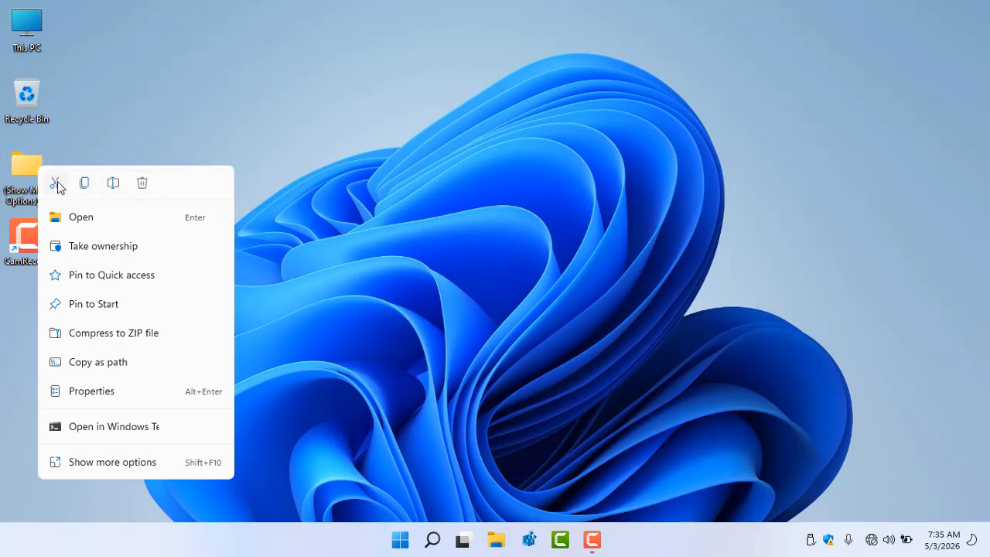
{"action": "left_click", "coordinate": [181, 111]}
{"action": "right_click", "coordinate": [31, 160]}
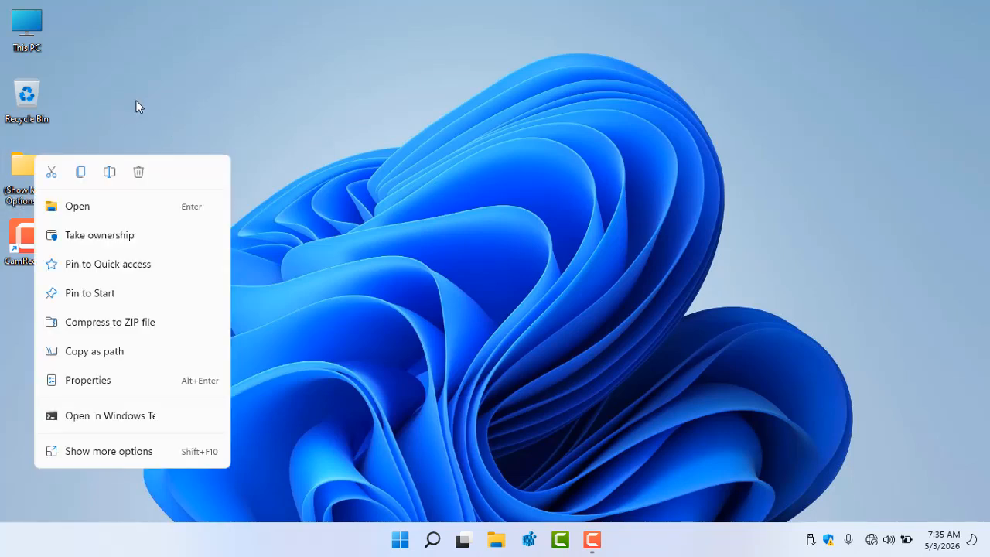
{"action": "left_click", "coordinate": [276, 69]}
{"action": "right_click", "coordinate": [279, 71]}
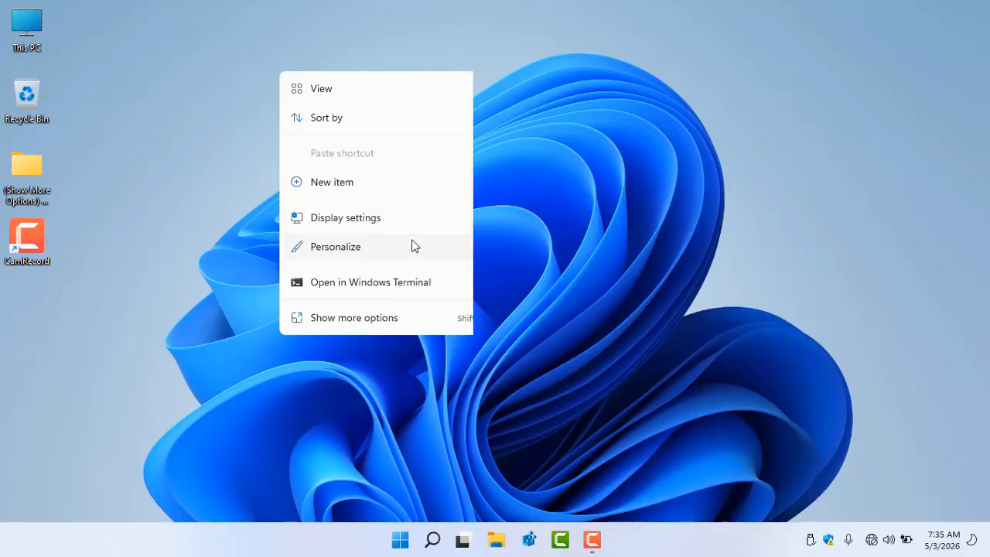
{"action": "left_click", "coordinate": [351, 326]}
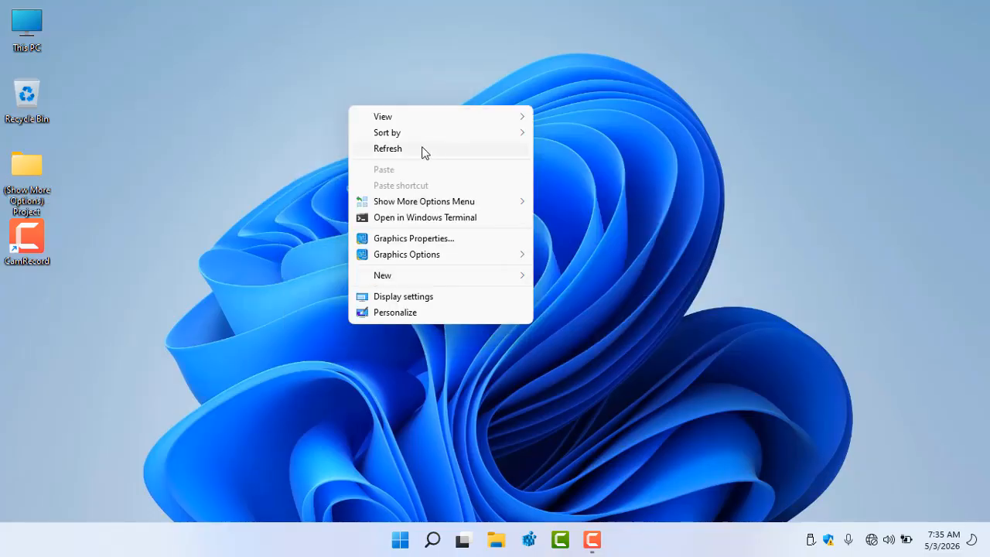
{"action": "mouse_move", "coordinate": [388, 204]}
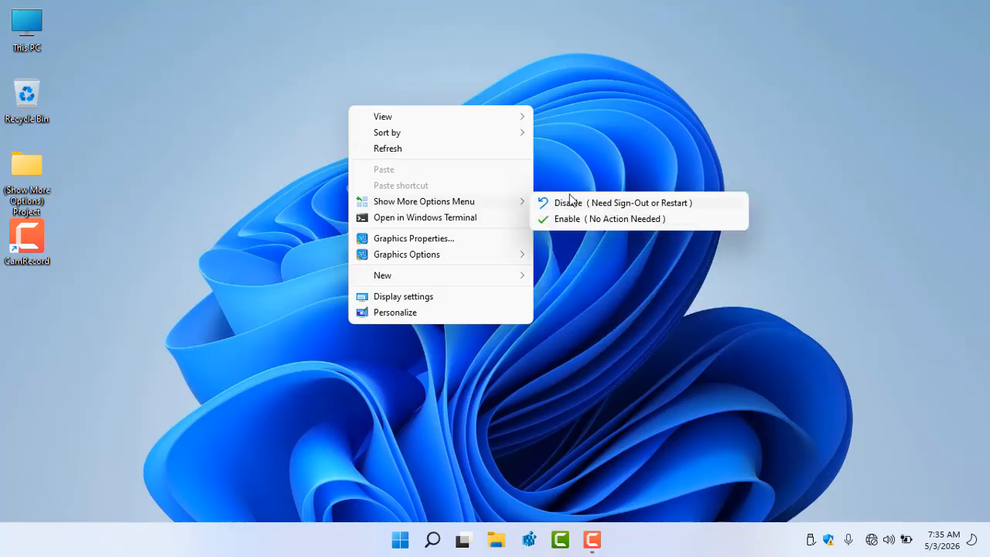
{"action": "left_click", "coordinate": [271, 130]}
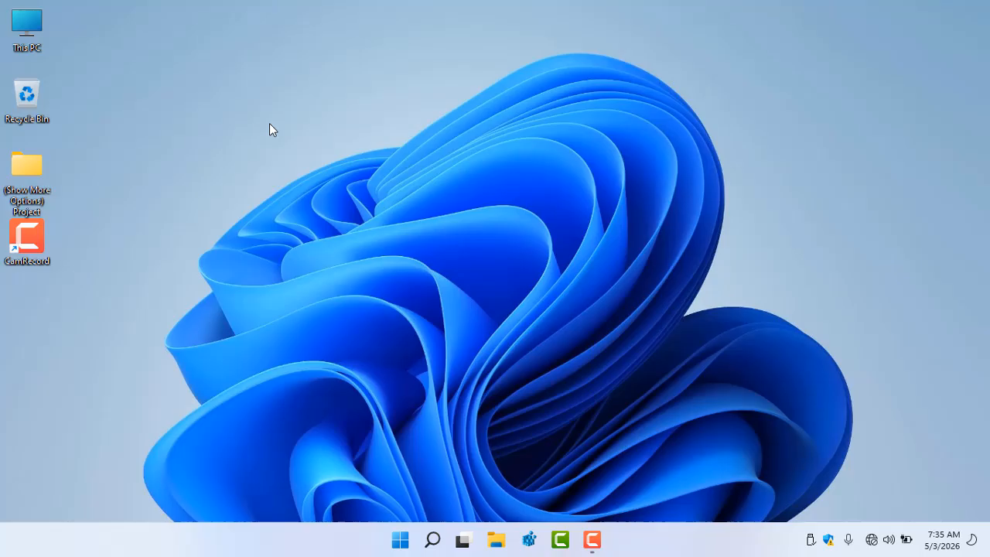
{"action": "right_click", "coordinate": [274, 83]}
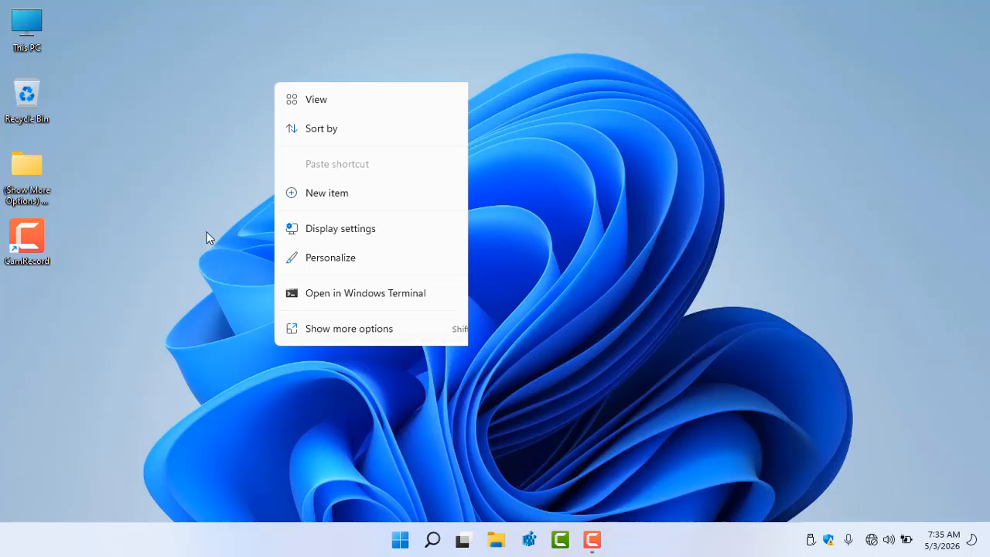
{"action": "left_click", "coordinate": [195, 176]}
Create a new desktop shortcut whose item location is taskkill /im explorer.exe, keeping the default name
{"action": "right_click", "coordinate": [197, 144]}
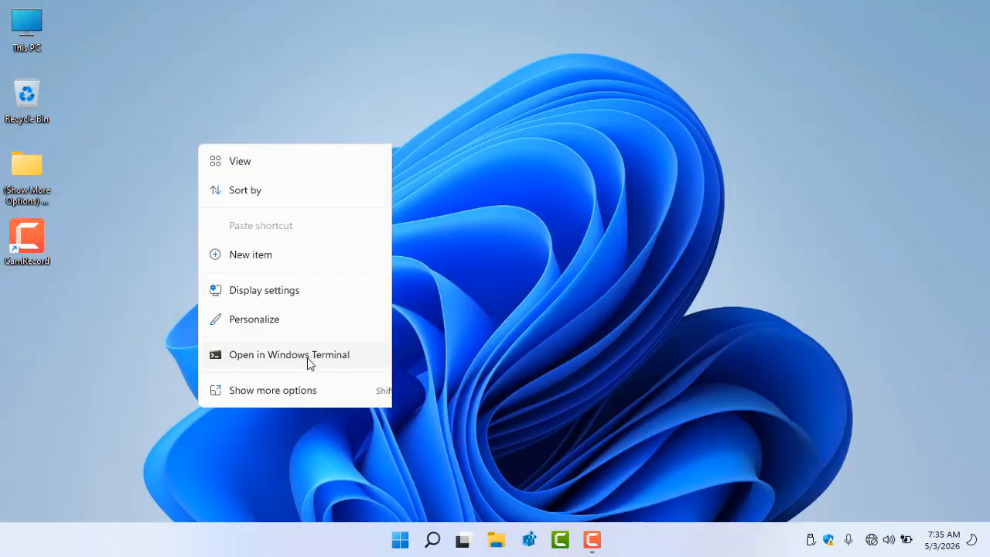
{"action": "mouse_move", "coordinate": [302, 265]}
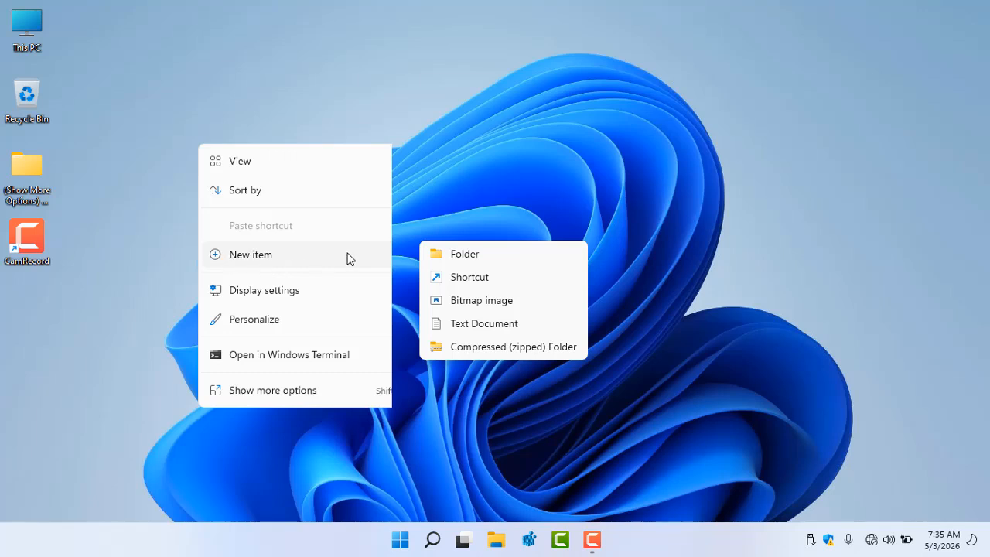
{"action": "left_click", "coordinate": [456, 280]}
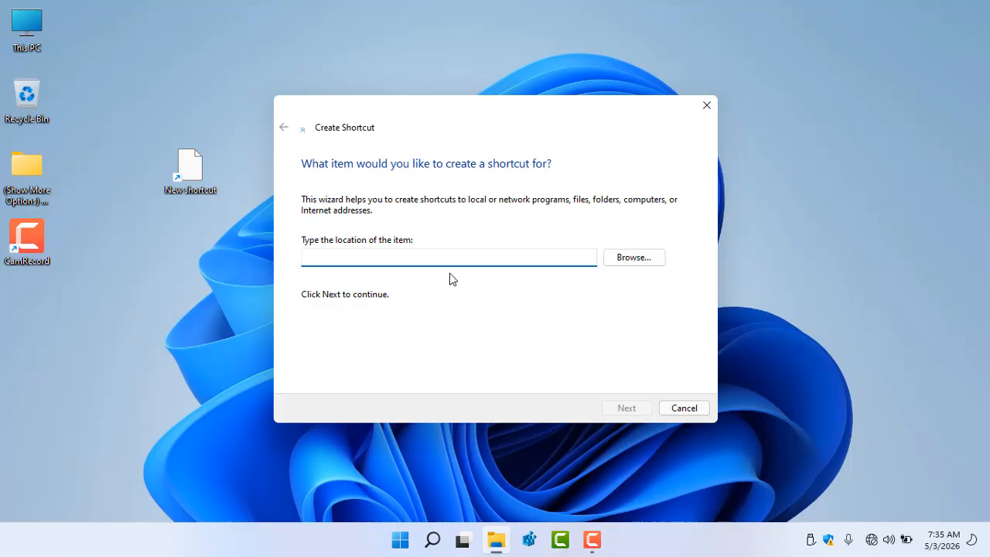
{"action": "type", "text": "taskkill"}
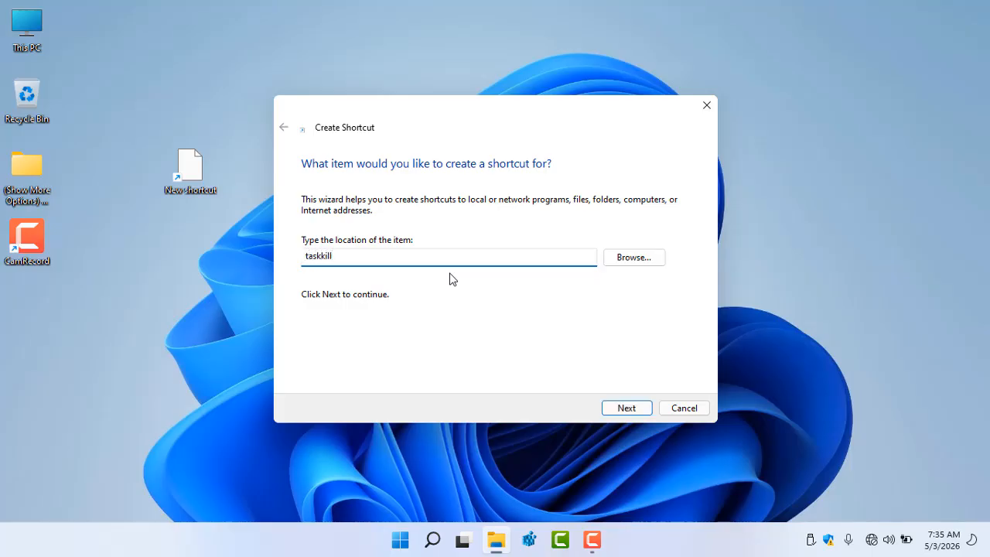
{"action": "type", "text": " /im explorer.exe"}
{"action": "left_click", "coordinate": [626, 407]}
{"action": "left_click", "coordinate": [628, 408]}
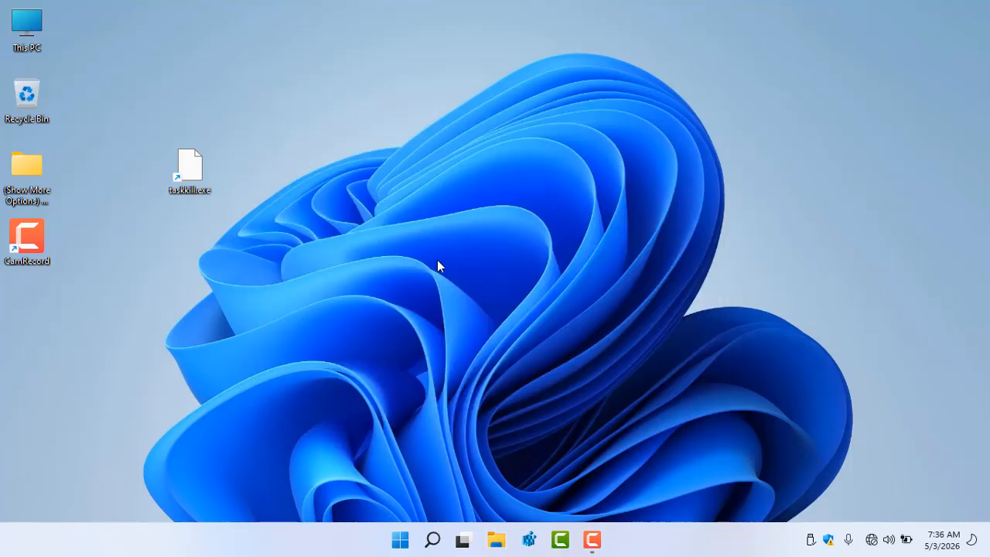
Choose Disable (Need Sign-Out or Restart) under Show More Options Menu in the desktop's classic context menu
{"action": "right_click", "coordinate": [316, 94]}
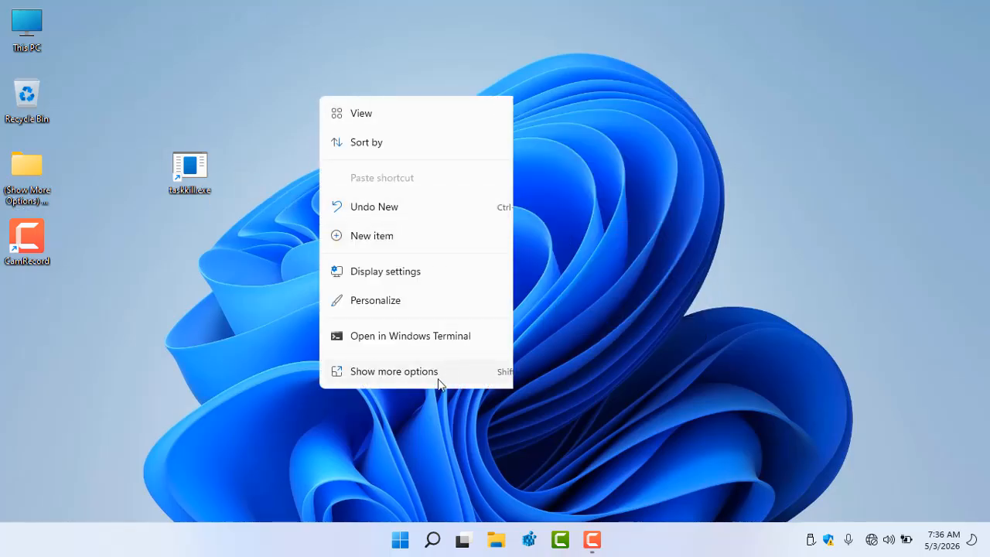
{"action": "left_click", "coordinate": [289, 179]}
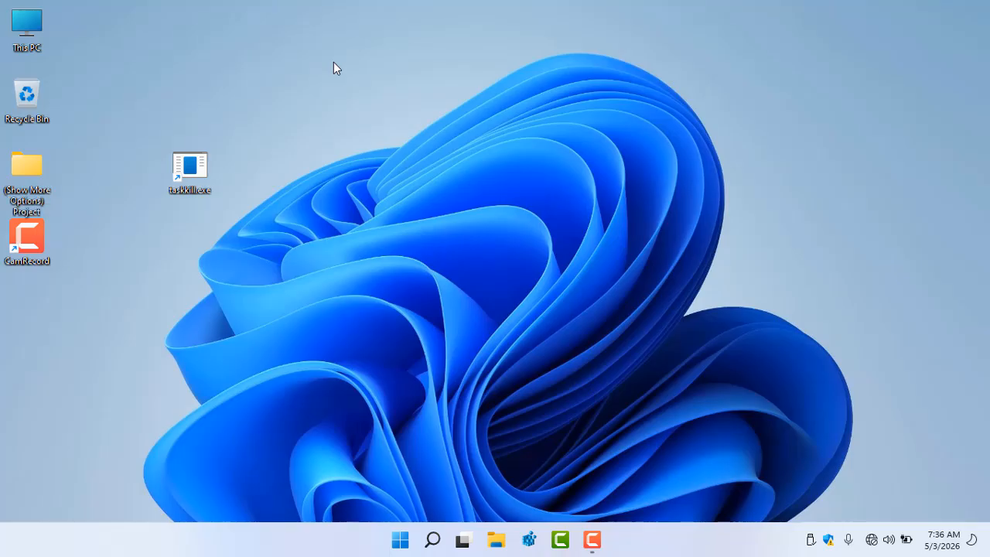
{"action": "right_click", "coordinate": [334, 62]}
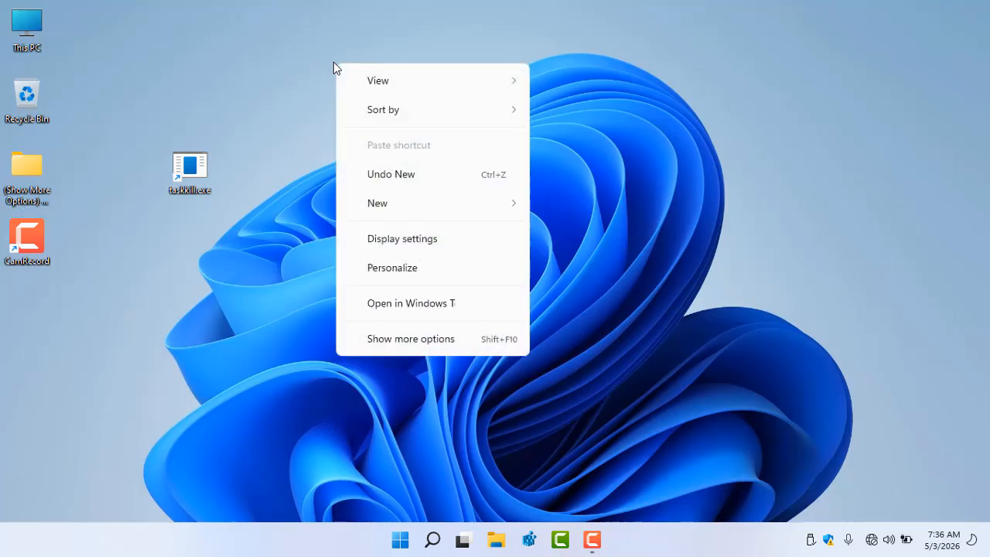
{"action": "left_click", "coordinate": [413, 340]}
{"action": "mouse_move", "coordinate": [444, 216]}
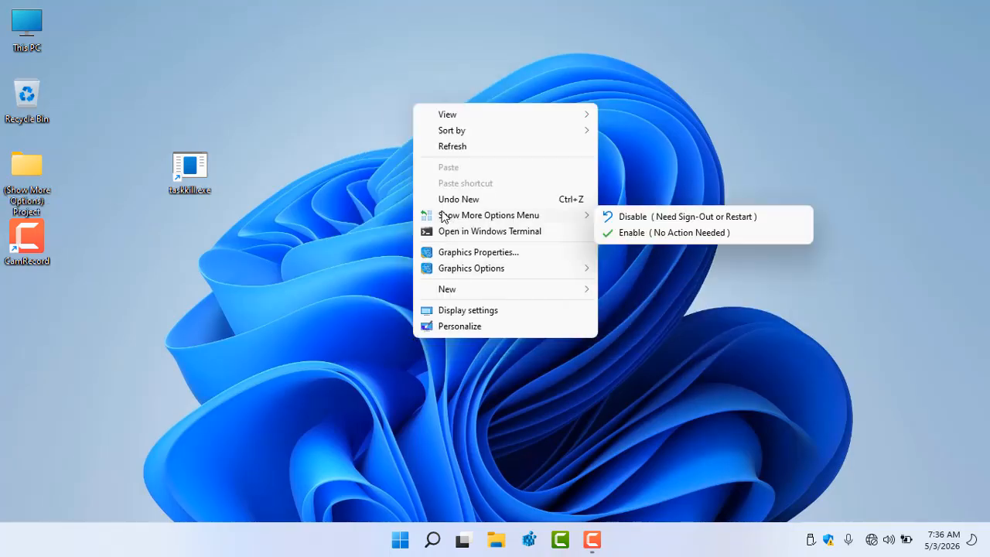
{"action": "left_click", "coordinate": [663, 217]}
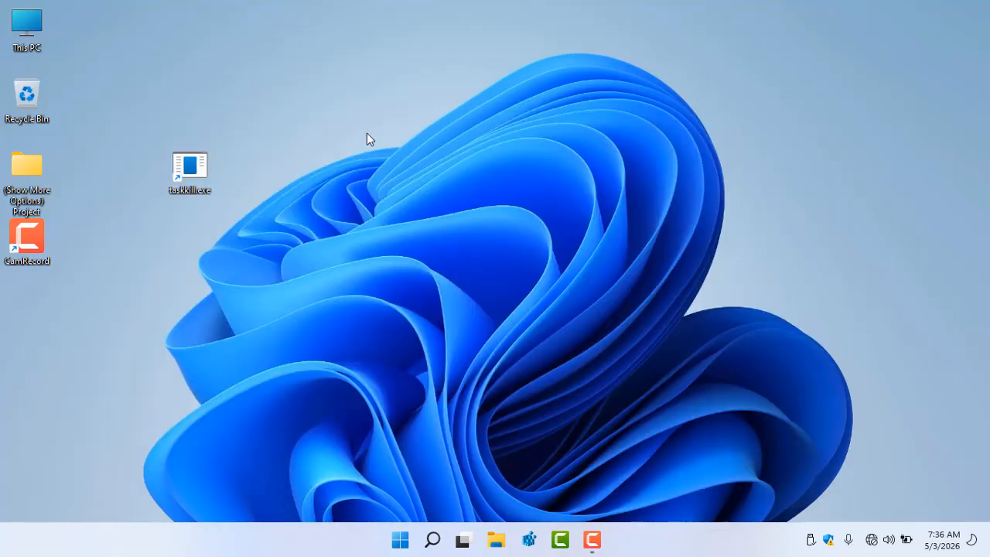
Check the desktop context menu, close it, and run the taskkill.exe shortcut
{"action": "right_click", "coordinate": [368, 134]}
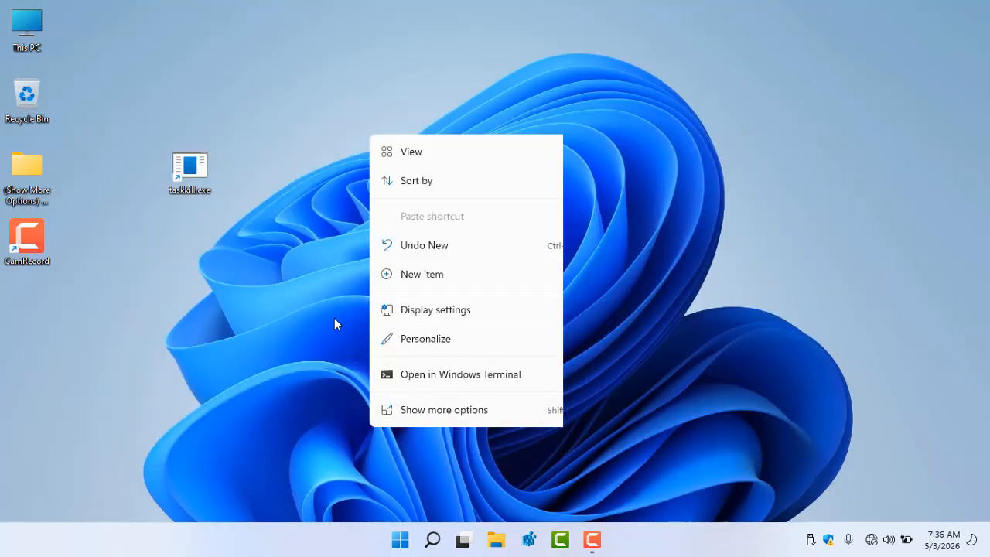
{"action": "left_click", "coordinate": [219, 146]}
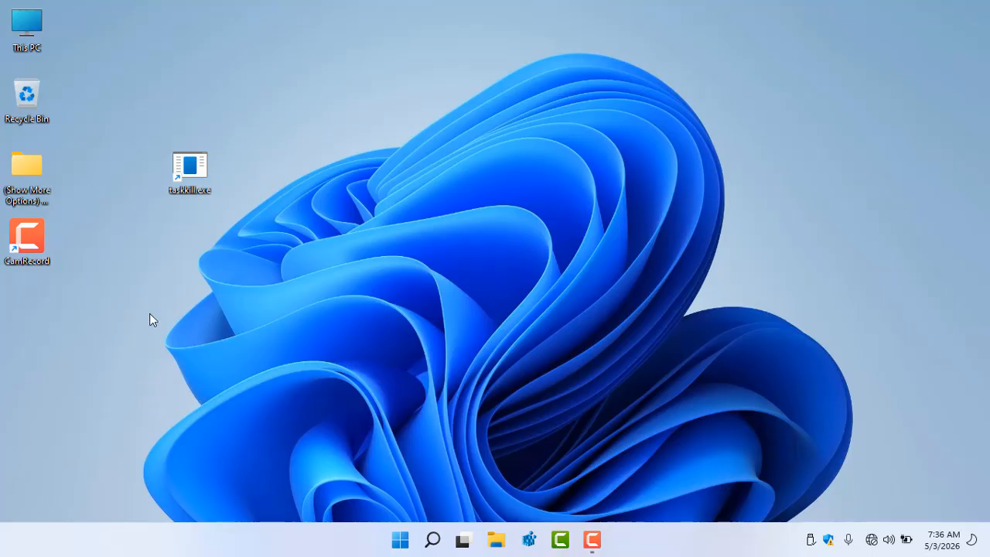
{"action": "double_click", "coordinate": [190, 171]}
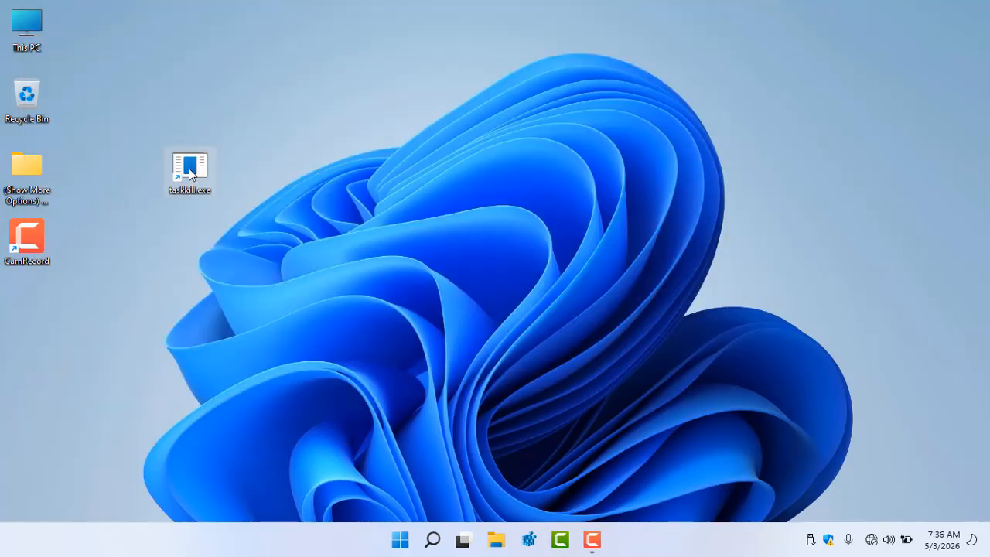
{"action": "right_click", "coordinate": [190, 172]}
{"action": "left_click", "coordinate": [249, 251]}
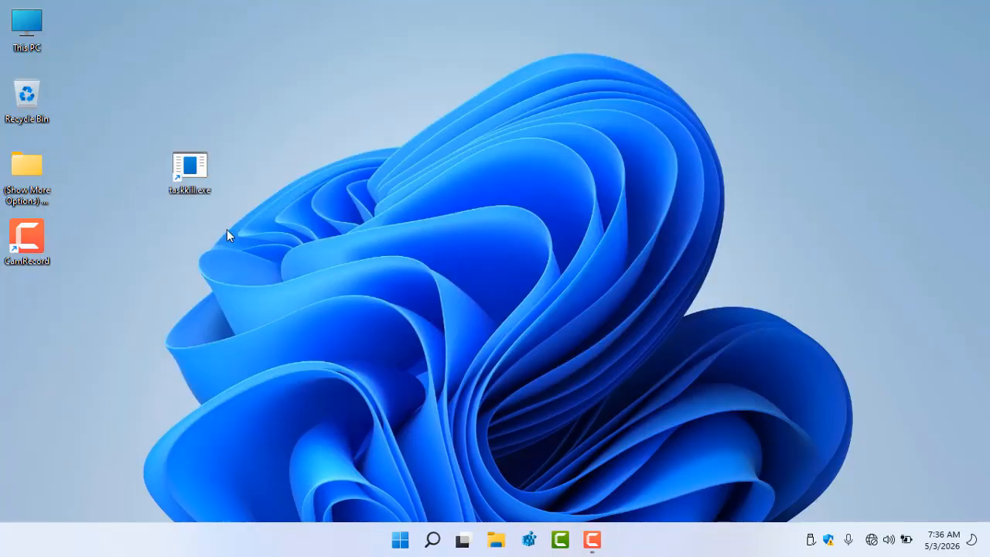
{"action": "left_click", "coordinate": [189, 174]}
{"action": "key", "text": "shift+Delete"}
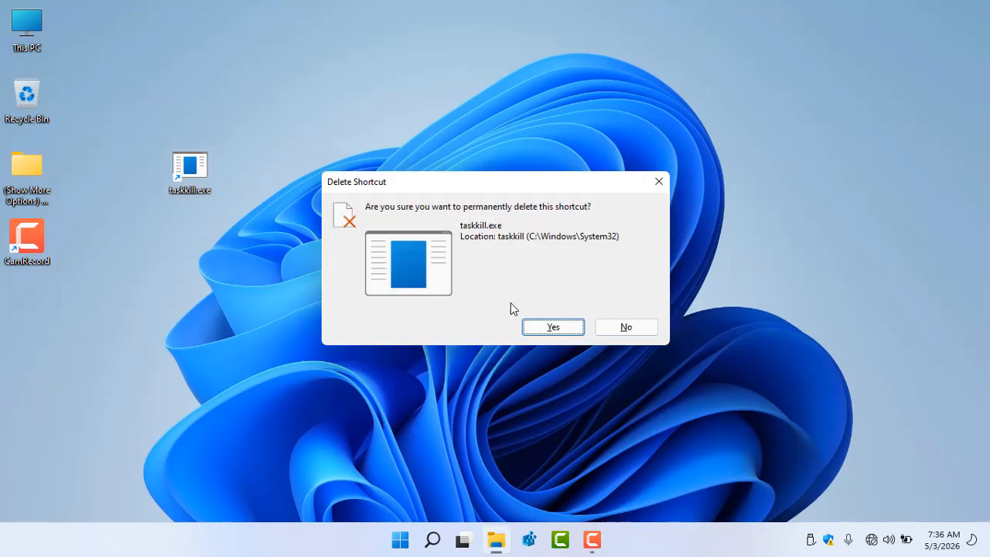
{"action": "left_click", "coordinate": [626, 327]}
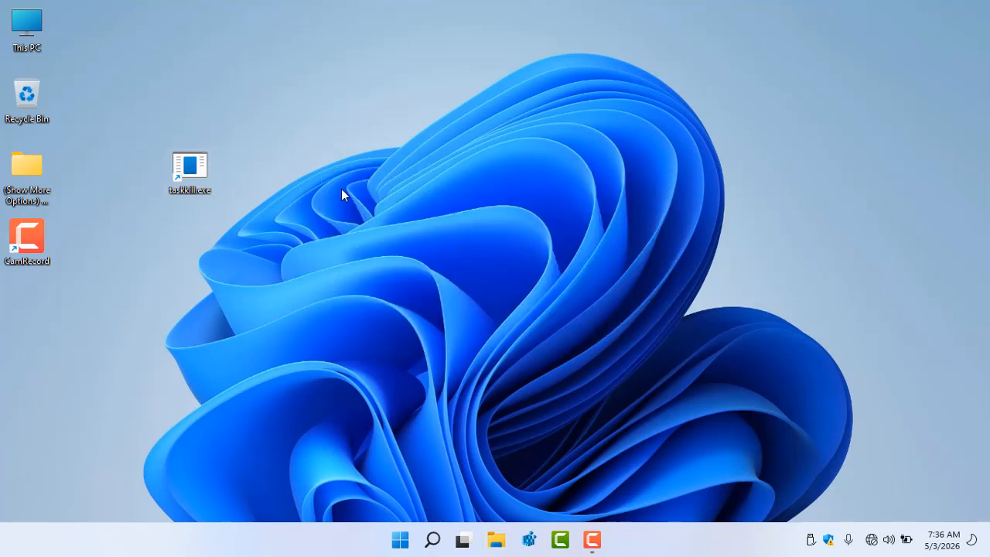
Change the shortcut's target to C:\Windows\System32\taskmgr in its properties and save
{"action": "right_click", "coordinate": [196, 167]}
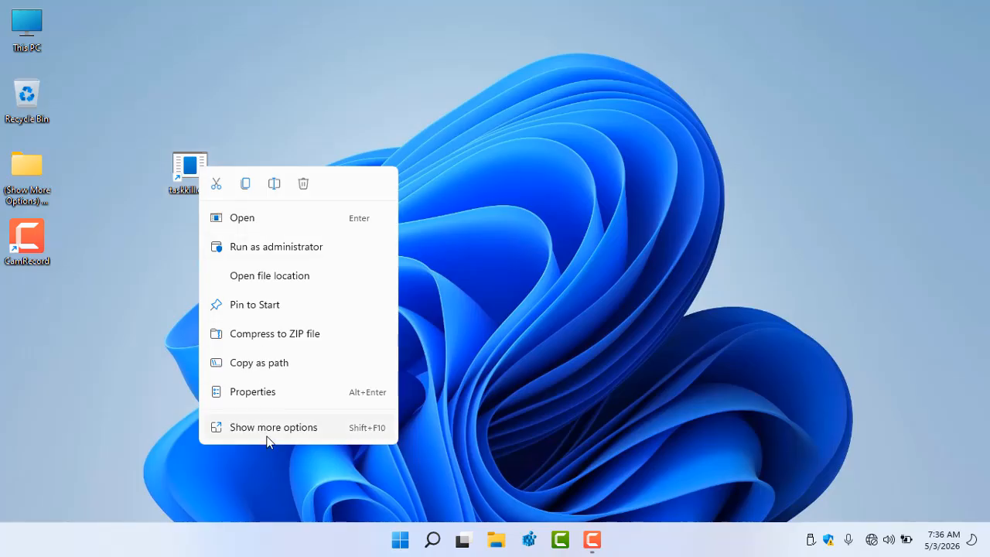
{"action": "left_click", "coordinate": [272, 394]}
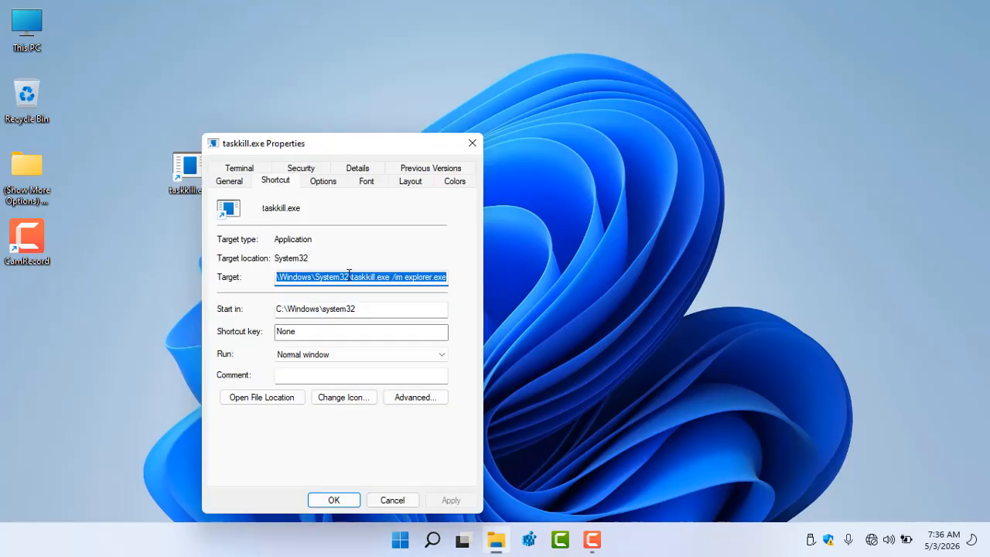
{"action": "left_click_drag", "start_coordinate": [355, 277], "coordinate": [497, 280]}
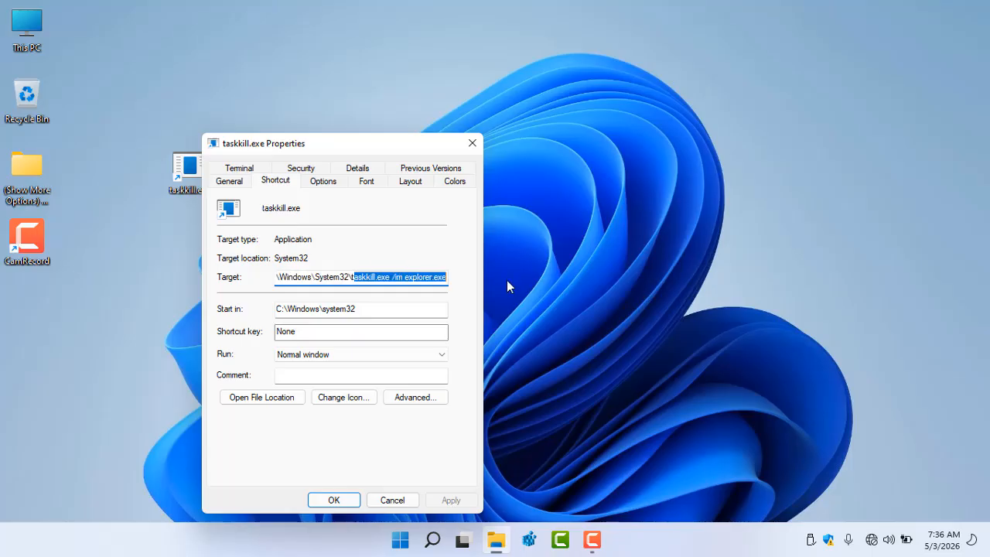
{"action": "key", "text": "BackSpace"}
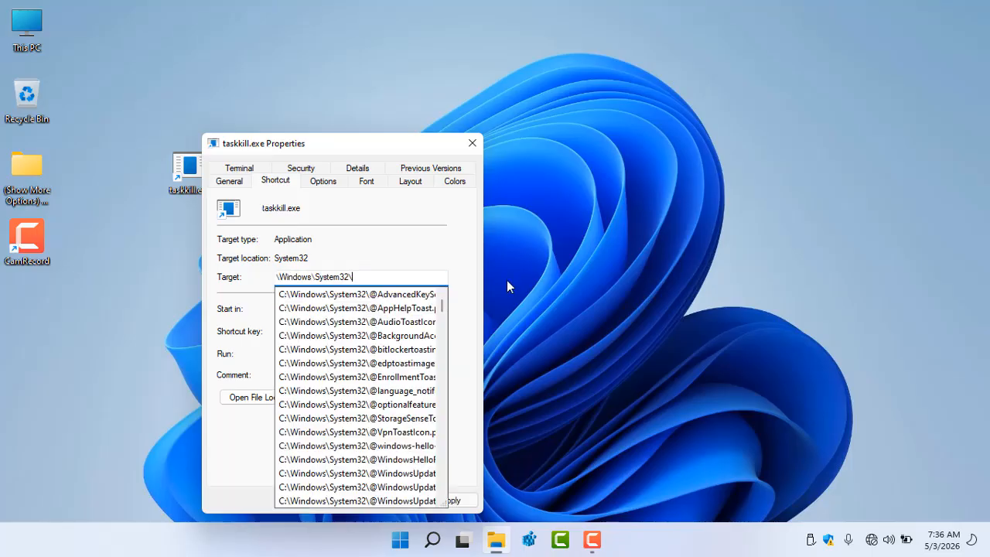
{"action": "type", "text": "askmgr"}
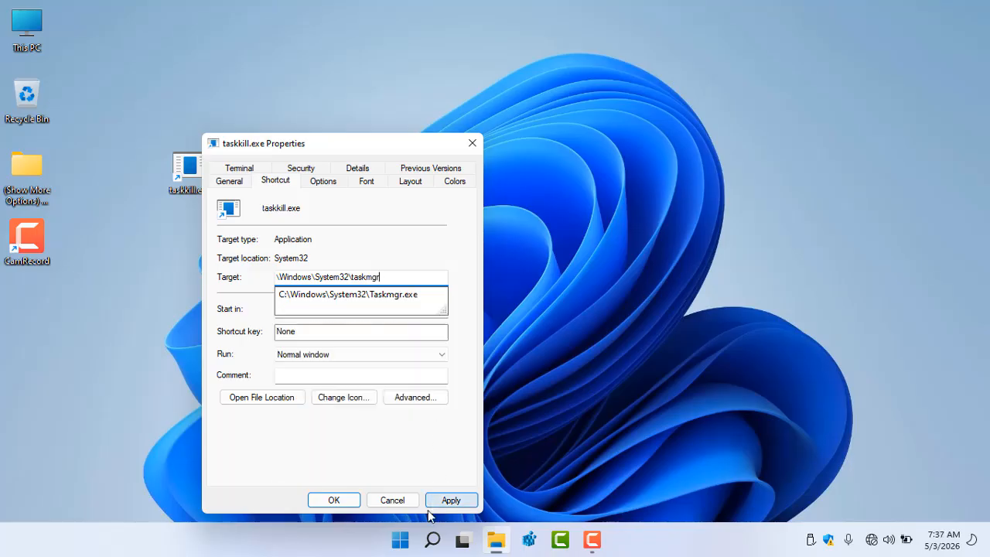
{"action": "left_click", "coordinate": [333, 499]}
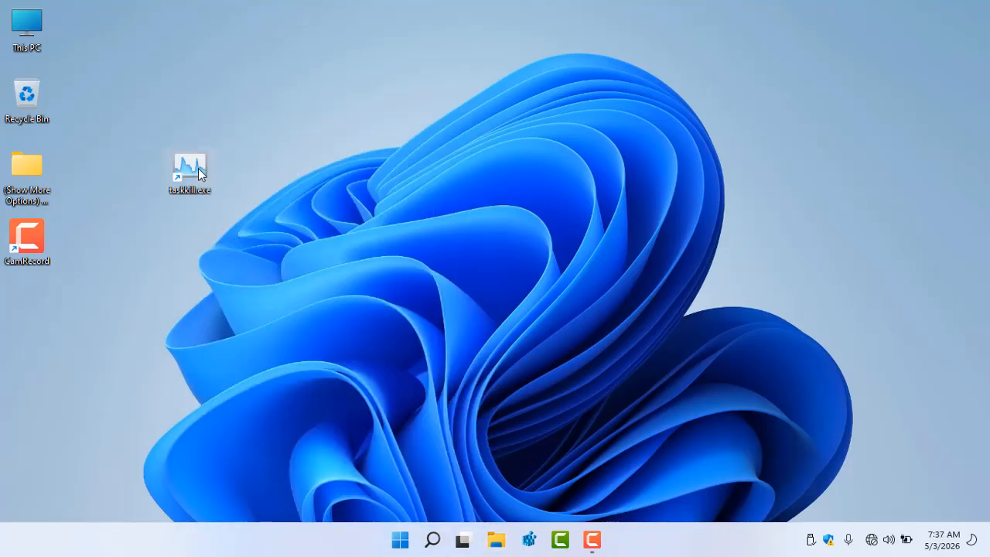
Move the taskkill.exe shortcut next to the Recycle Bin and launch Task Manager from it
{"action": "left_click_drag", "start_coordinate": [198, 173], "coordinate": [167, 97]}
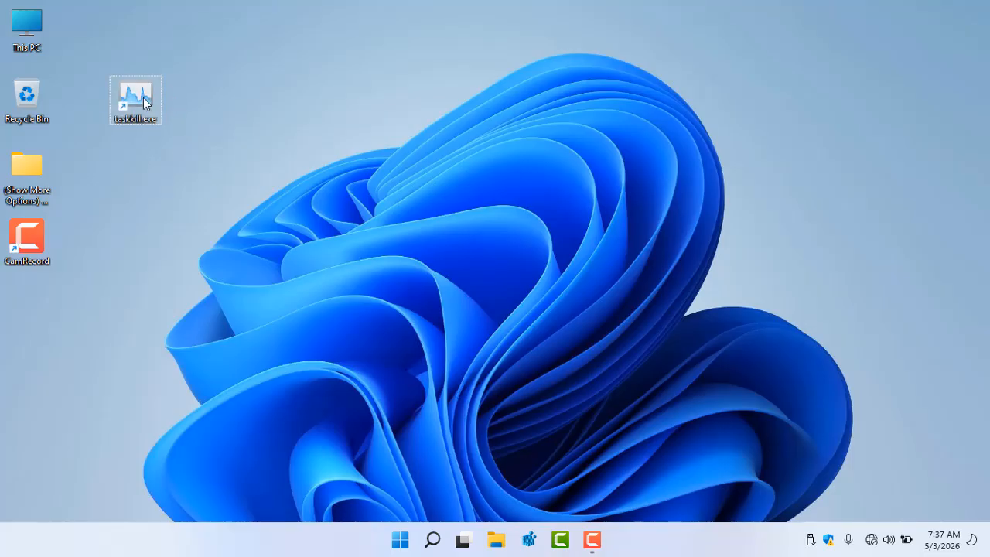
{"action": "double_click", "coordinate": [144, 98]}
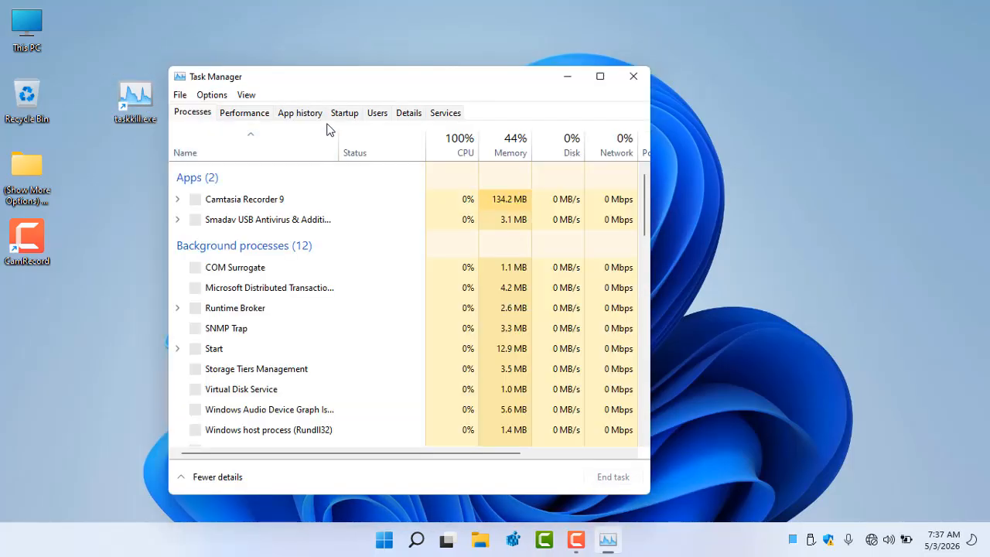
End the explorer.exe process from Task Manager's Details list
{"action": "left_click", "coordinate": [405, 113]}
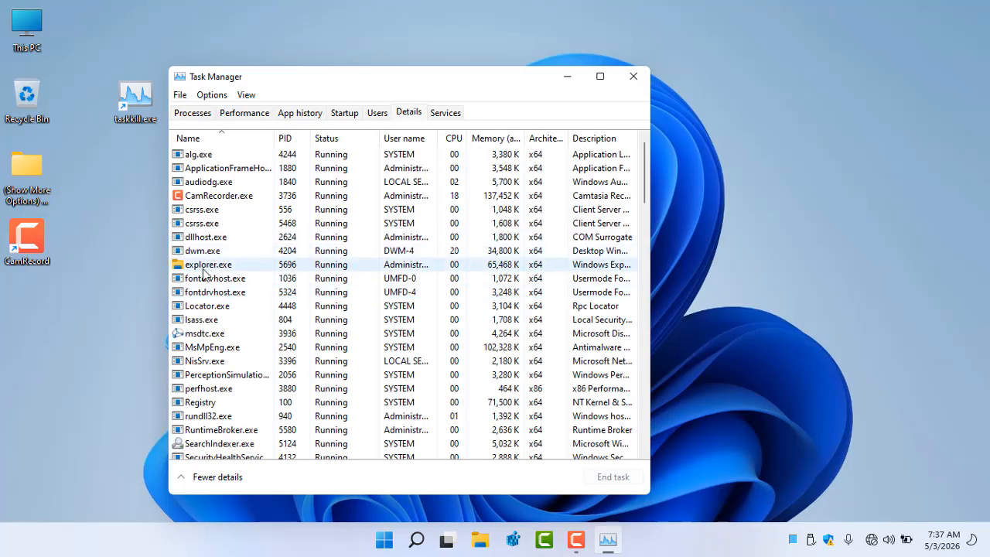
{"action": "right_click", "coordinate": [204, 268]}
{"action": "left_click", "coordinate": [239, 281]}
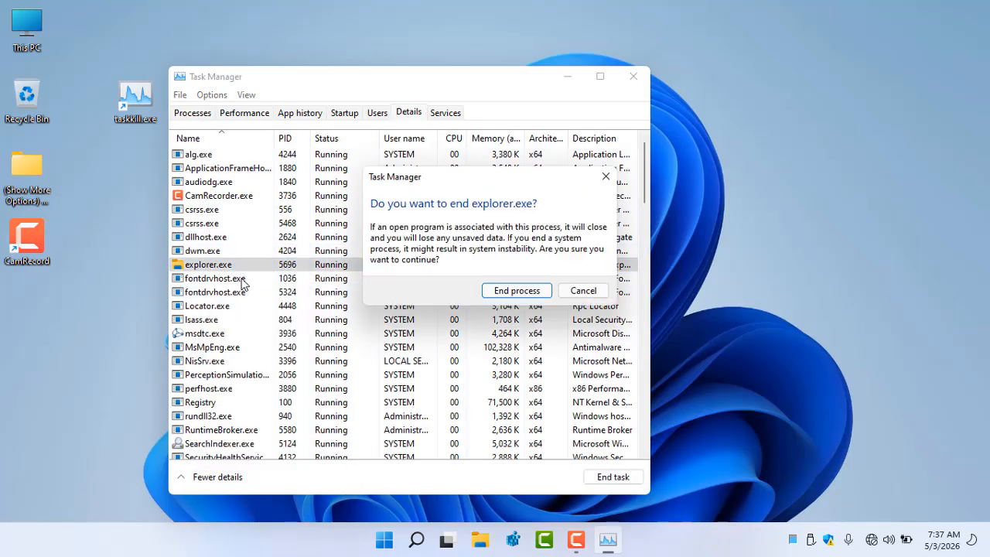
{"action": "left_click", "coordinate": [516, 290]}
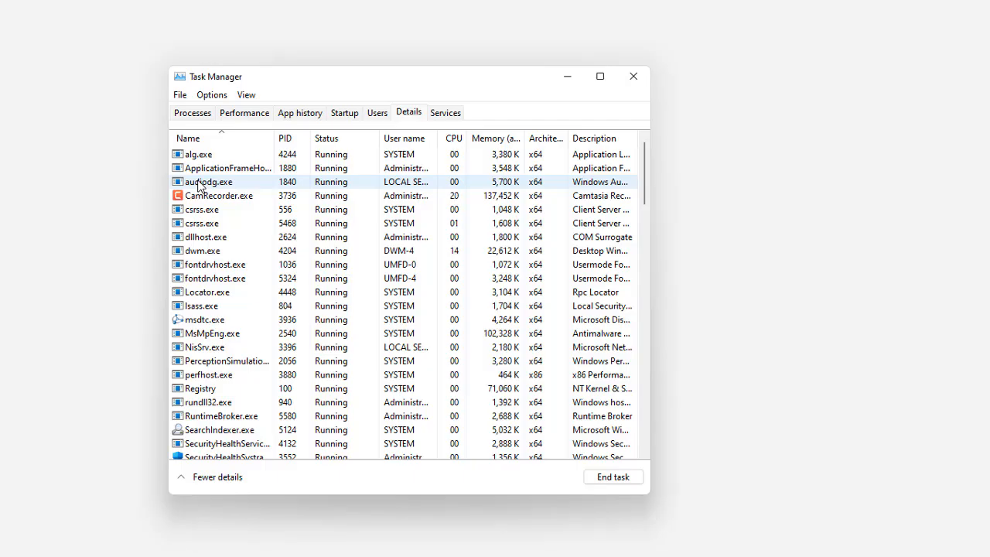
Run a new task named explorer to restart Explorer, then close Task Manager
{"action": "left_click", "coordinate": [180, 95]}
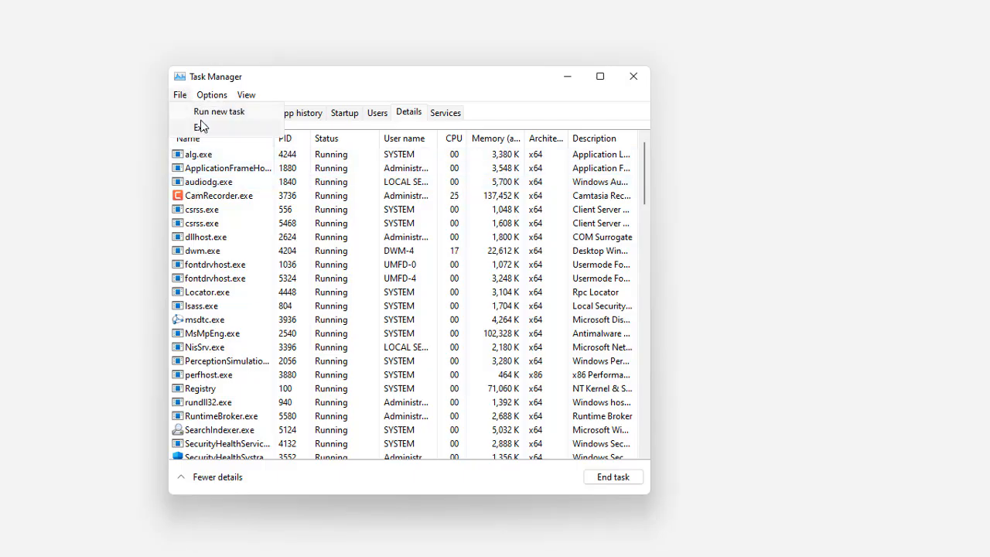
{"action": "left_click", "coordinate": [218, 112]}
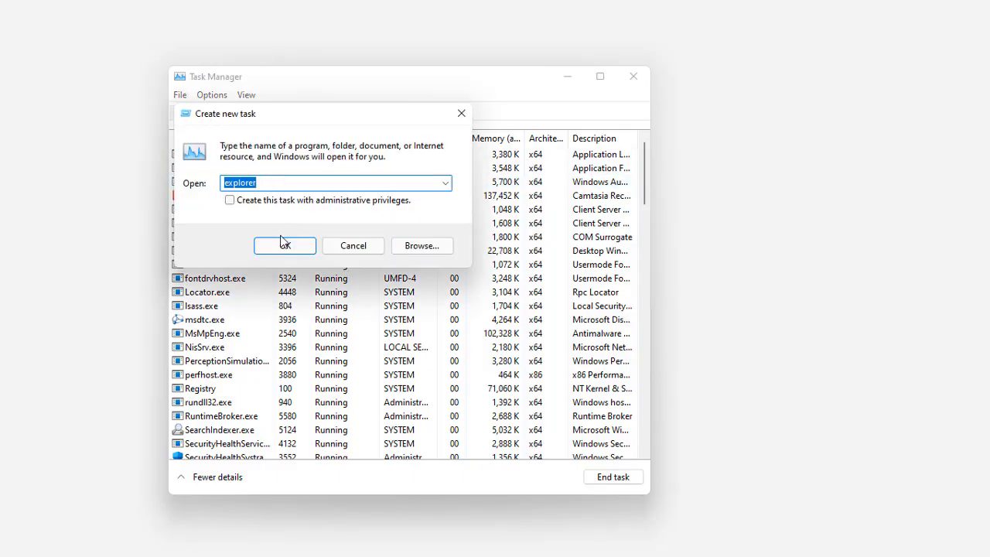
{"action": "left_click", "coordinate": [276, 184]}
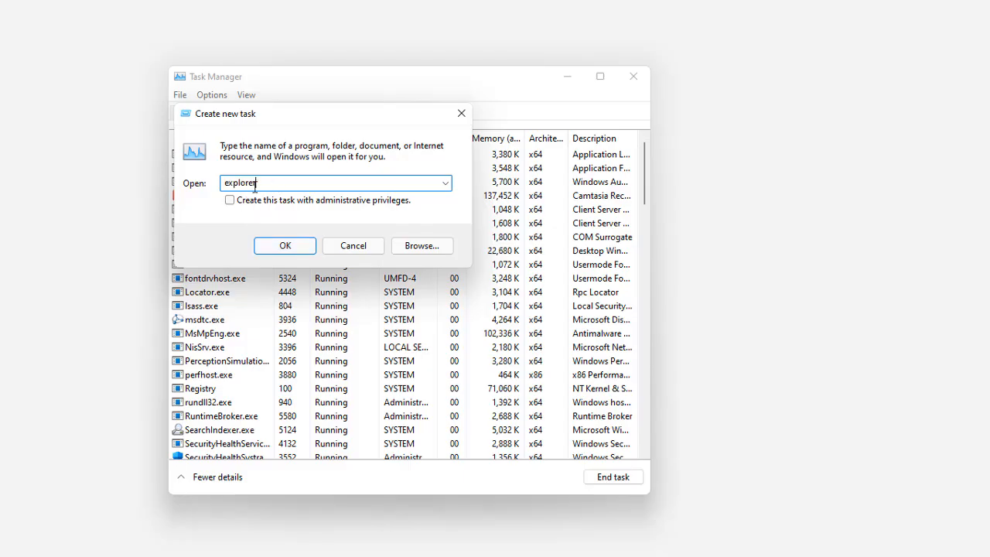
{"action": "left_click", "coordinate": [272, 247]}
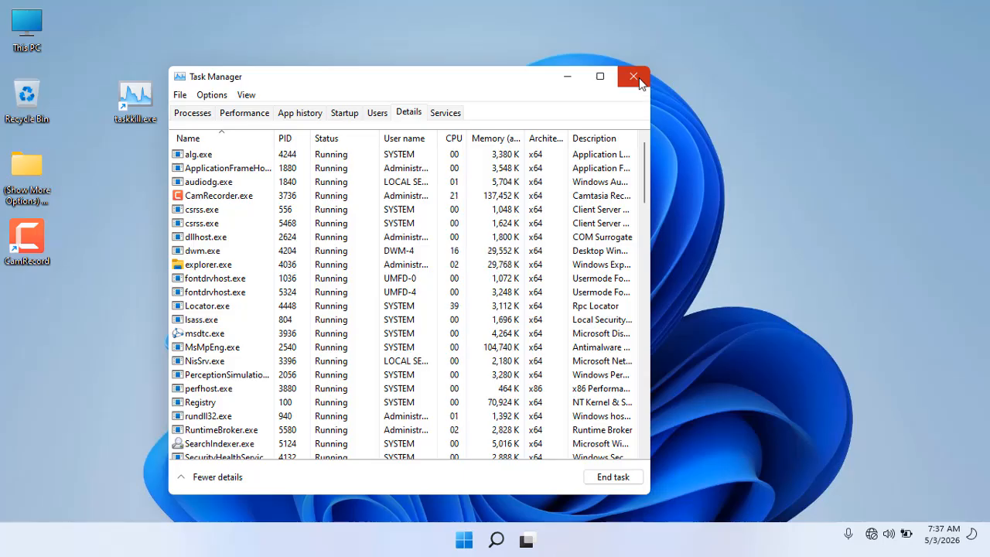
{"action": "left_click", "coordinate": [639, 81]}
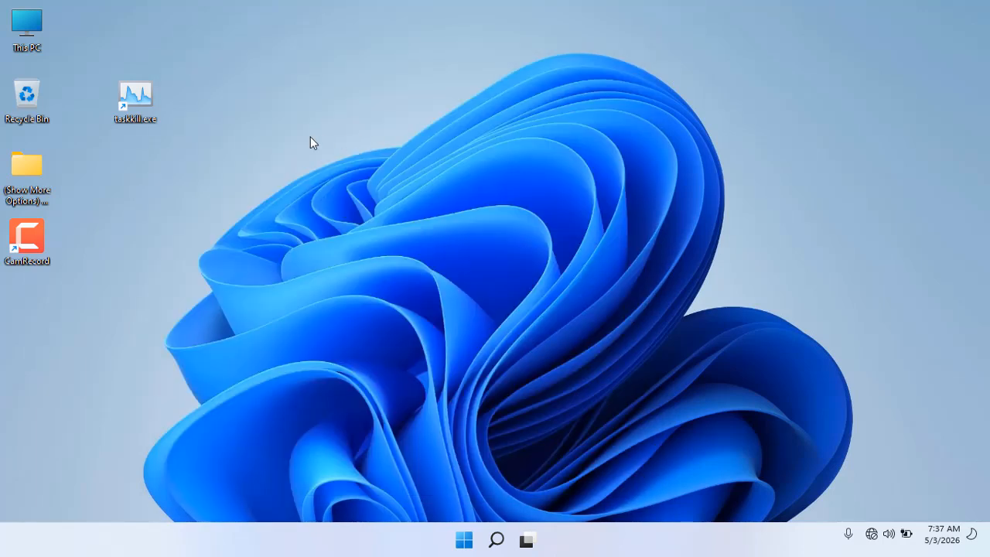
Inspect the desktop context menu and its Show More Options Menu submenu
{"action": "right_click", "coordinate": [292, 75]}
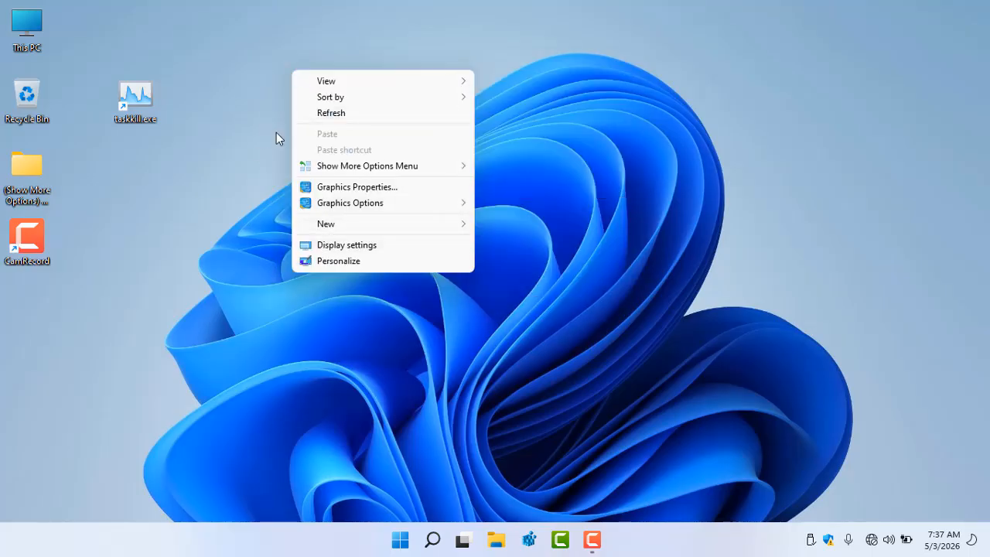
{"action": "left_click", "coordinate": [222, 108]}
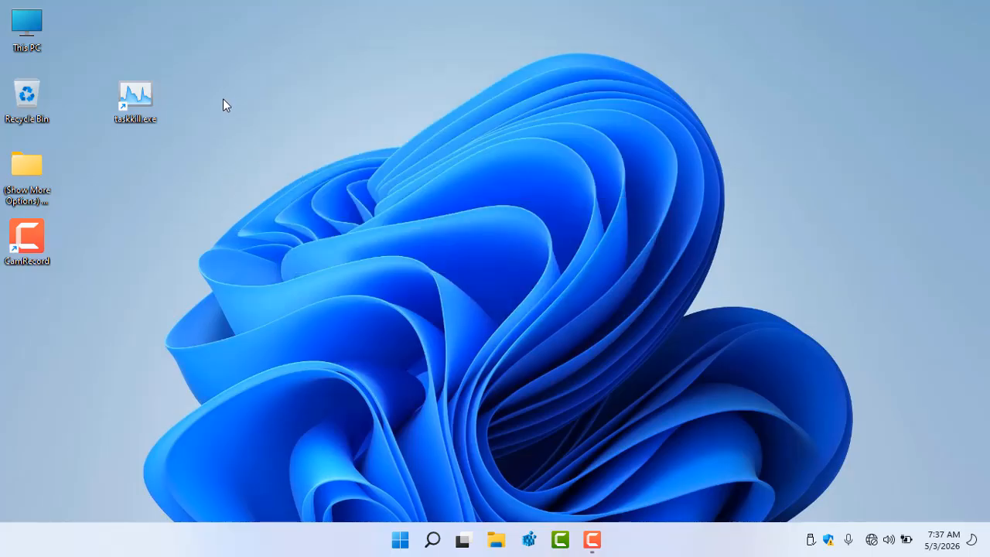
{"action": "right_click", "coordinate": [231, 93]}
{"action": "mouse_move", "coordinate": [325, 193]}
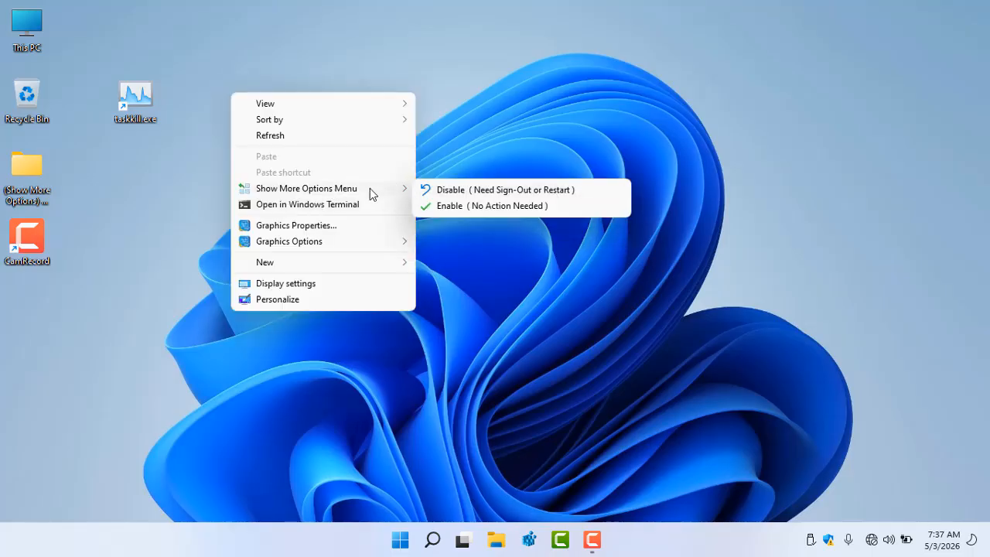
{"action": "left_click", "coordinate": [491, 120]}
{"action": "right_click", "coordinate": [287, 118]}
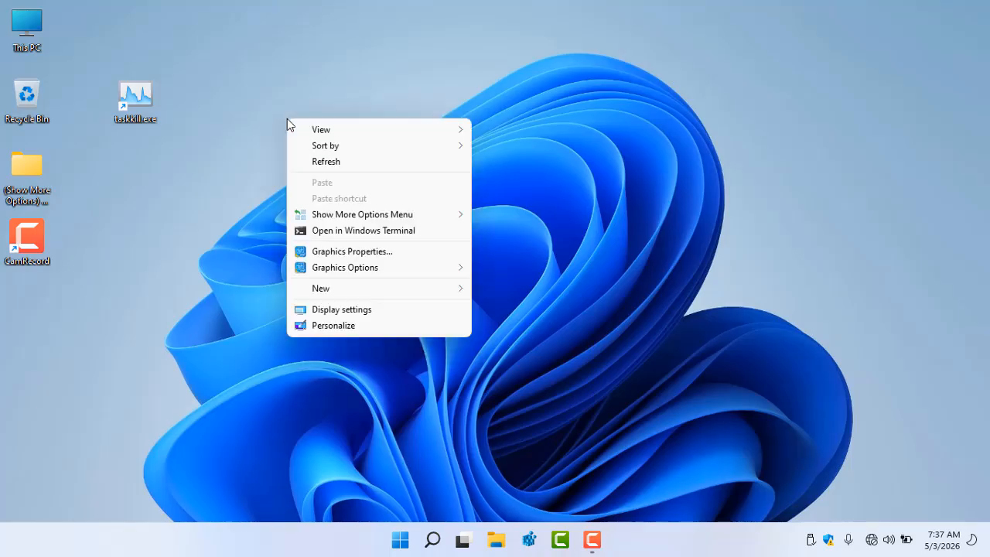
{"action": "mouse_move", "coordinate": [360, 216]}
{"action": "left_click", "coordinate": [88, 199]}
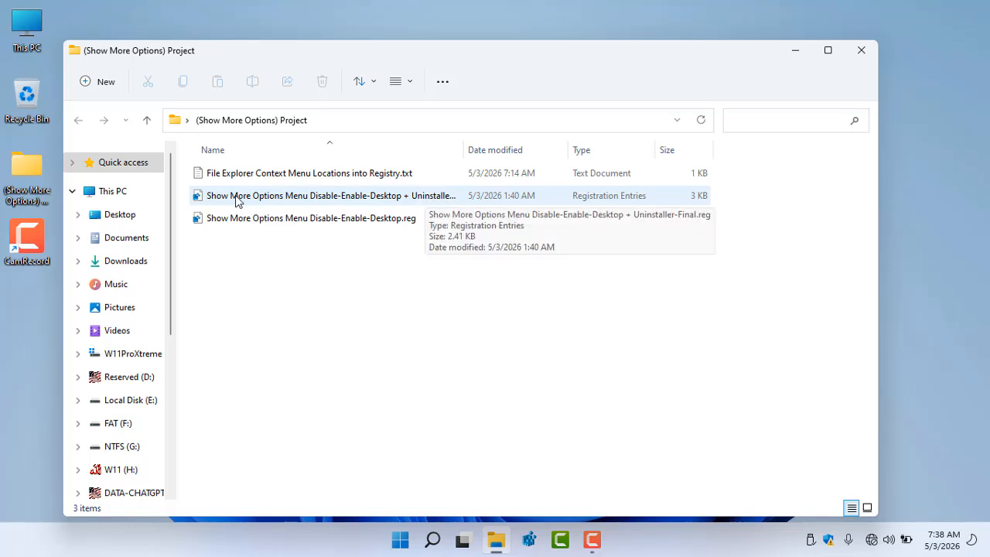
Merge 'Show More Options Menu Disable-Enable-Desktop + Uninstaller-Final.reg' into the registry and close the project folder
{"action": "left_click", "coordinate": [355, 198]}
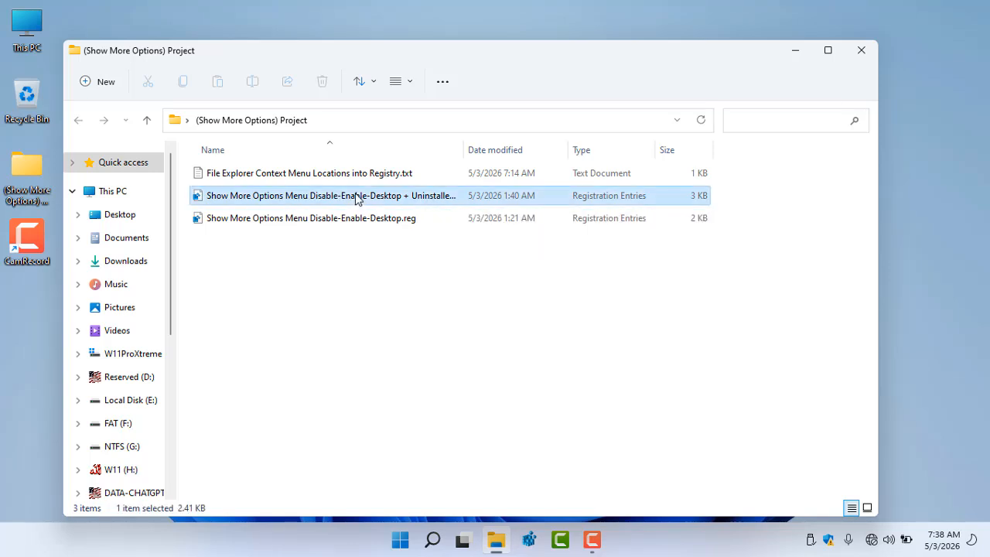
{"action": "double_click", "coordinate": [355, 198]}
{"action": "left_click", "coordinate": [605, 290]}
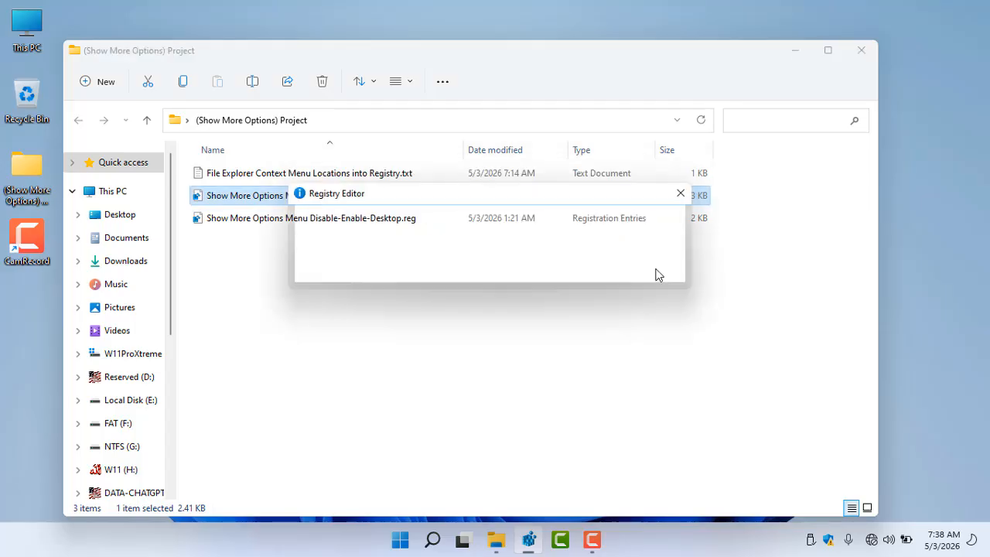
{"action": "left_click", "coordinate": [672, 276]}
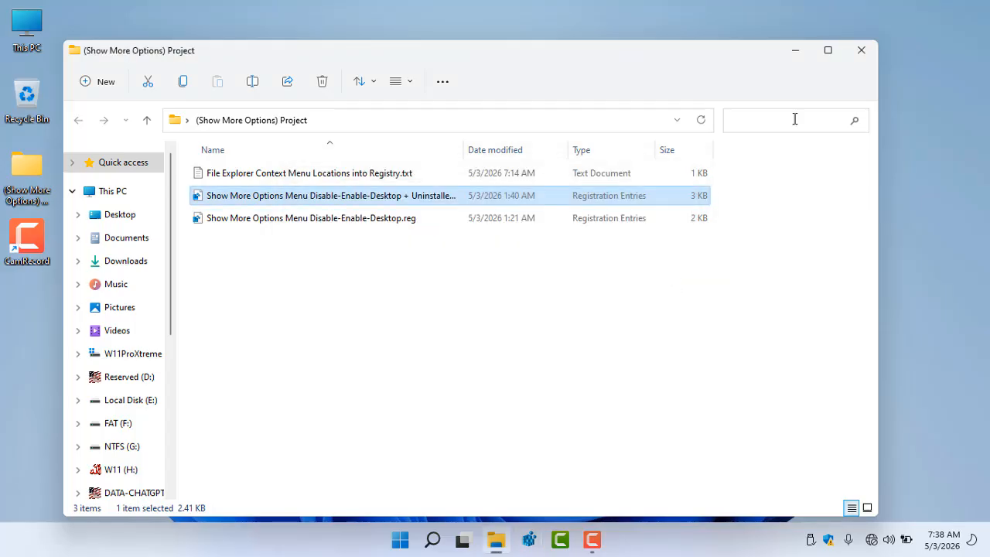
{"action": "left_click", "coordinate": [861, 49]}
Inspect the desktop context menu's Show More Options Menu submenu and the project folder's context menu
{"action": "right_click", "coordinate": [293, 84]}
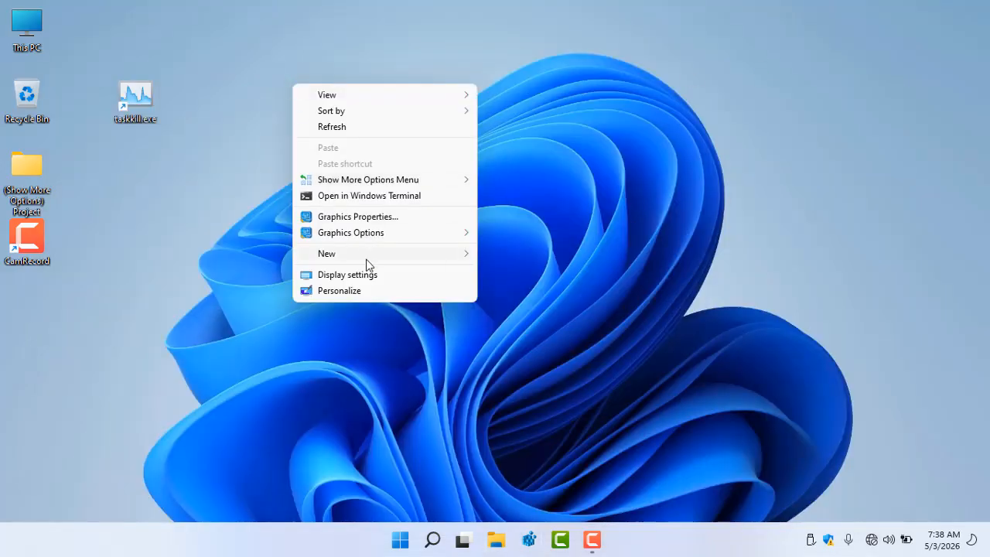
{"action": "mouse_move", "coordinate": [362, 183]}
{"action": "mouse_move", "coordinate": [419, 184]}
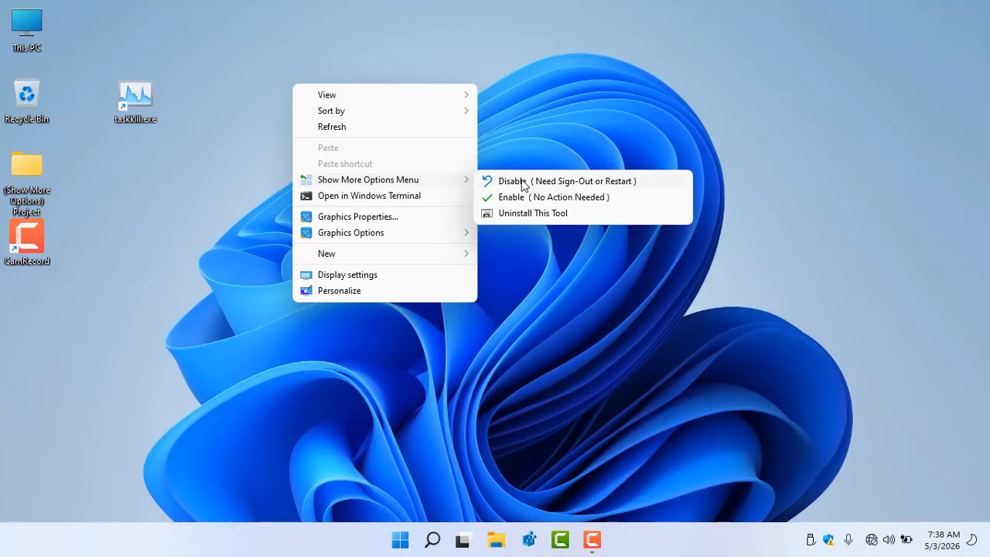
{"action": "left_click", "coordinate": [201, 216]}
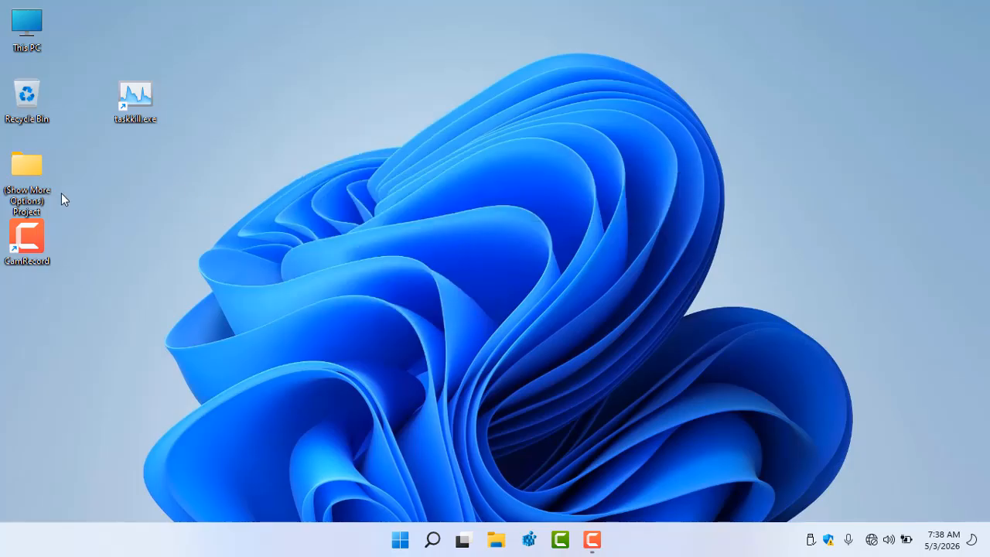
{"action": "right_click", "coordinate": [24, 163]}
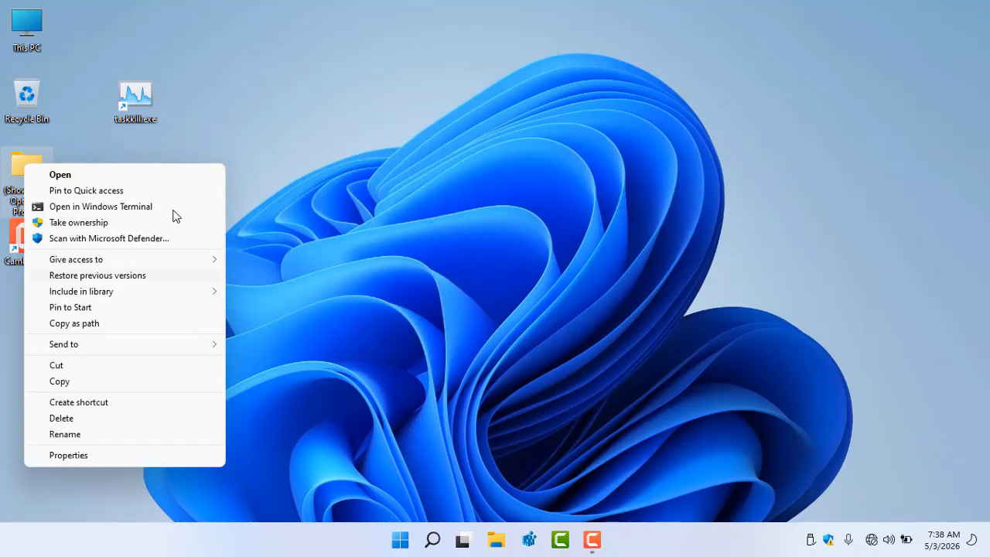
Choose Uninstall This Tool from the desktop context menu's Show More Options Menu submenu
{"action": "right_click", "coordinate": [300, 92]}
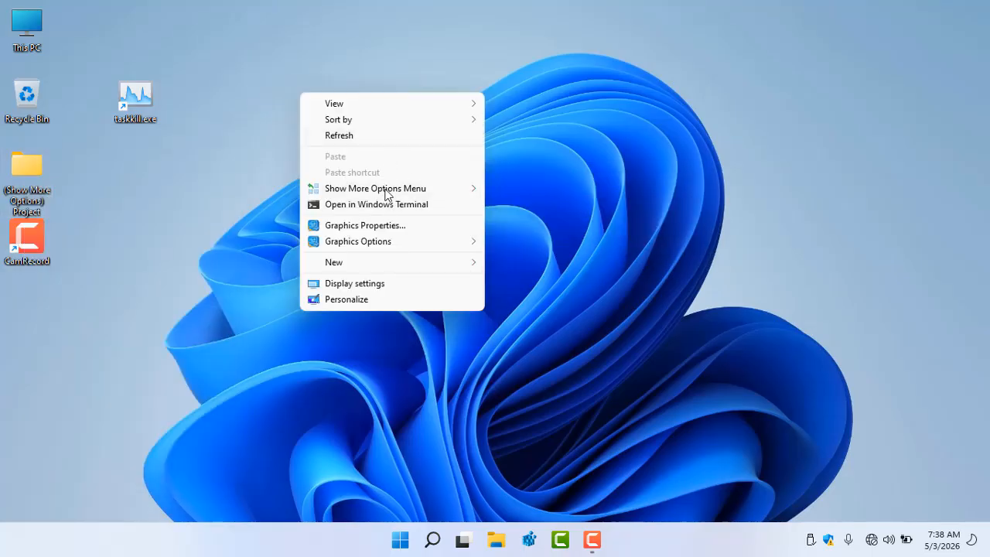
{"action": "mouse_move", "coordinate": [399, 193]}
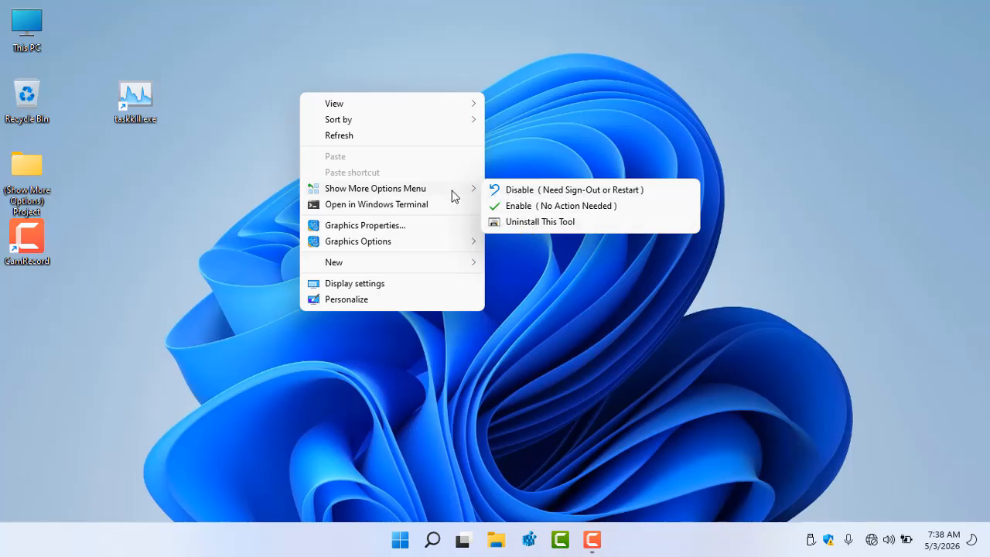
{"action": "left_click", "coordinate": [526, 221]}
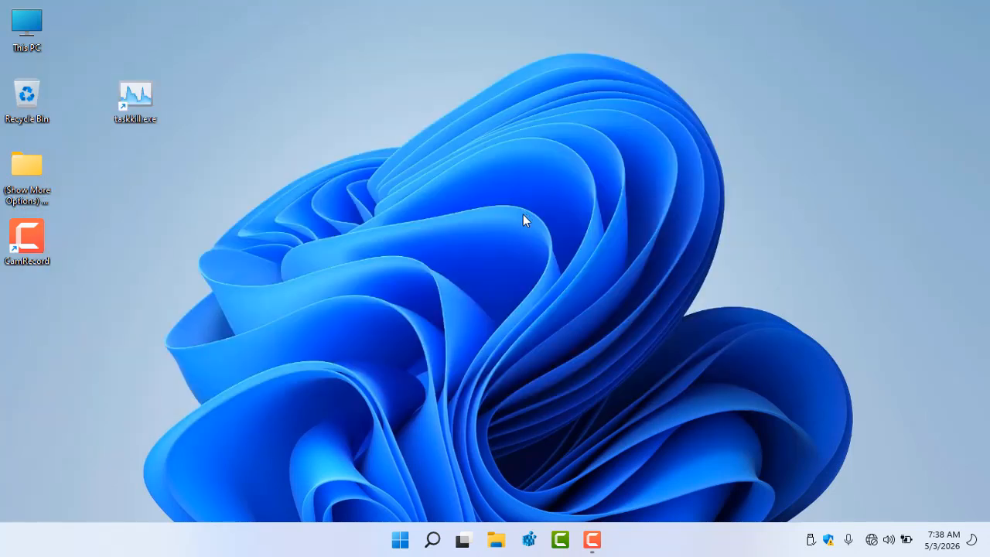
{"action": "right_click", "coordinate": [328, 116]}
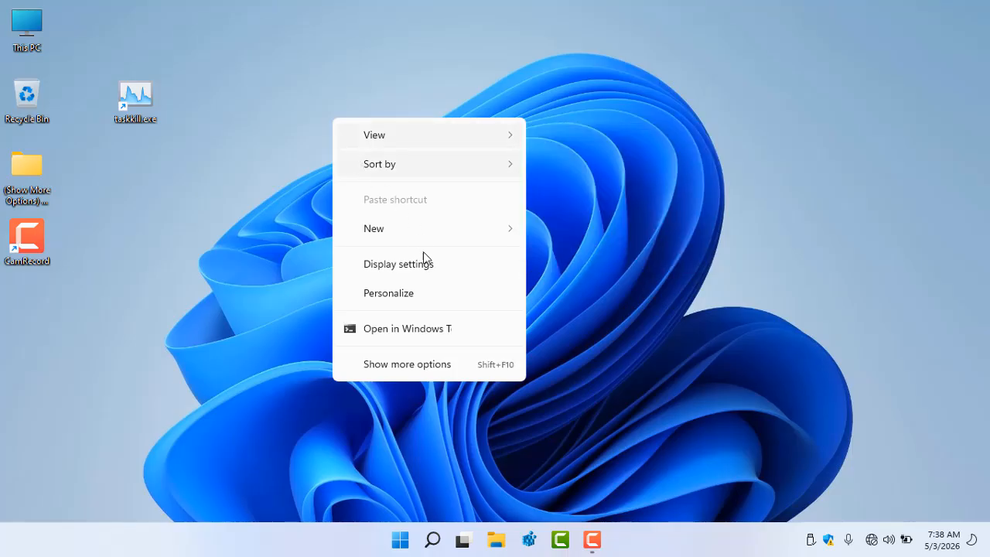
{"action": "left_click", "coordinate": [427, 331]}
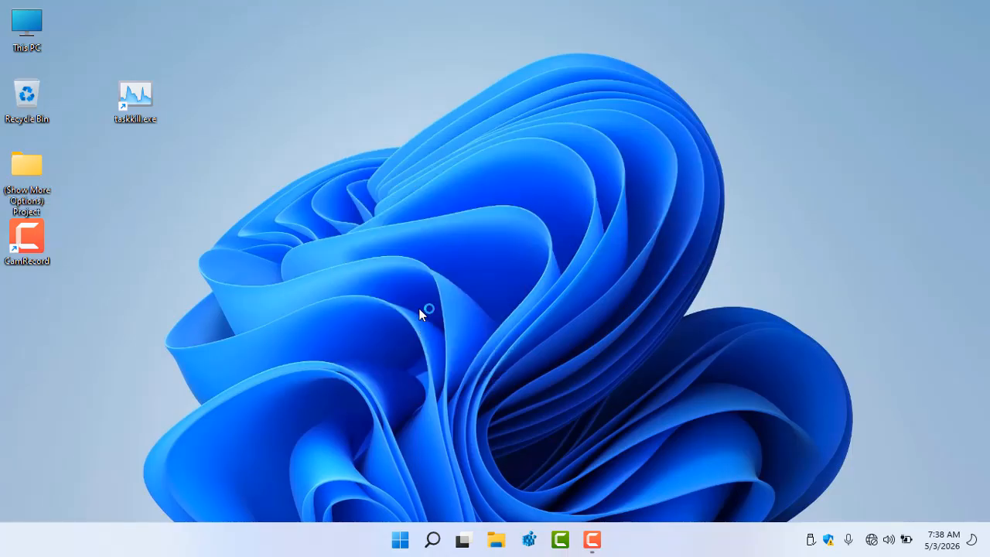
{"action": "right_click", "coordinate": [419, 252]}
{"action": "left_click", "coordinate": [456, 398]}
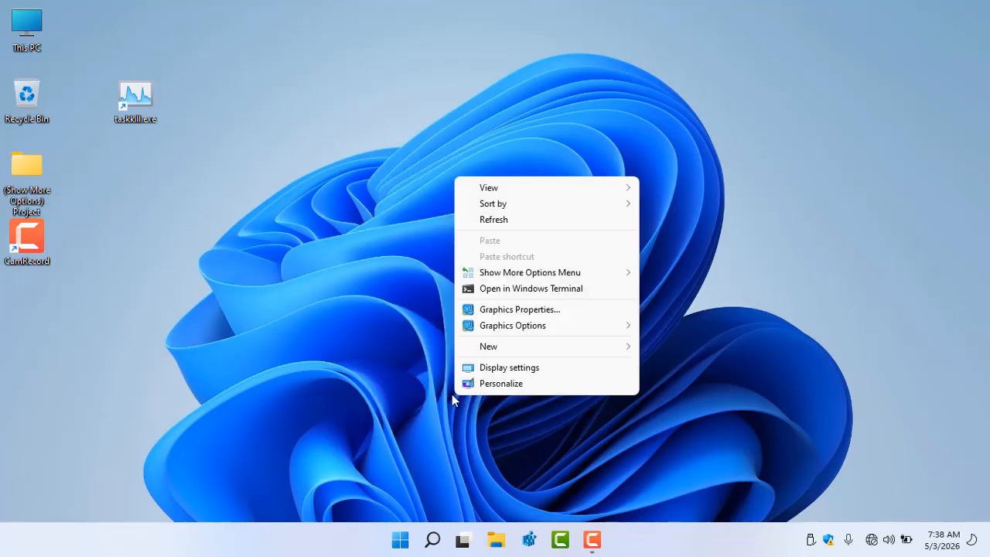
{"action": "mouse_move", "coordinate": [519, 205]}
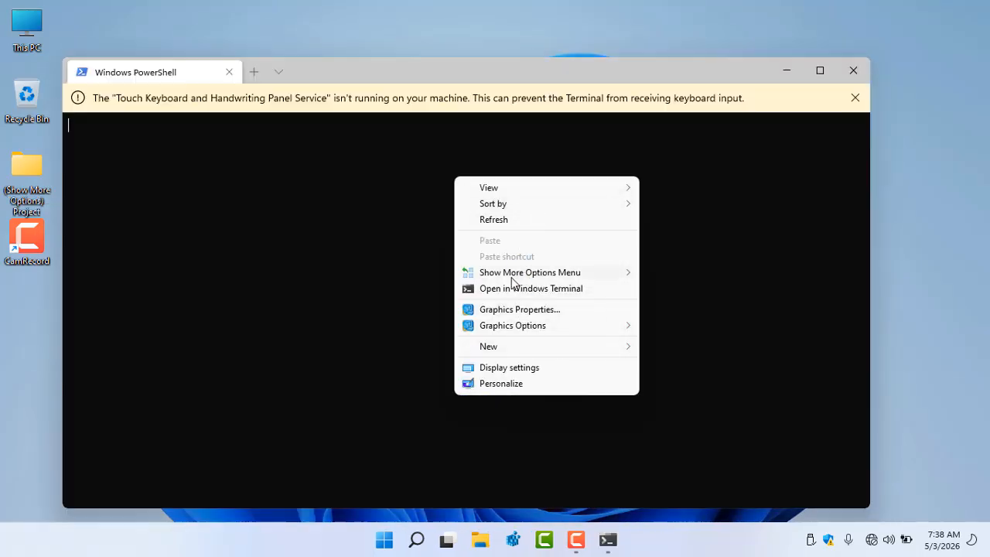
{"action": "mouse_move", "coordinate": [522, 277]}
{"action": "left_click", "coordinate": [852, 71]}
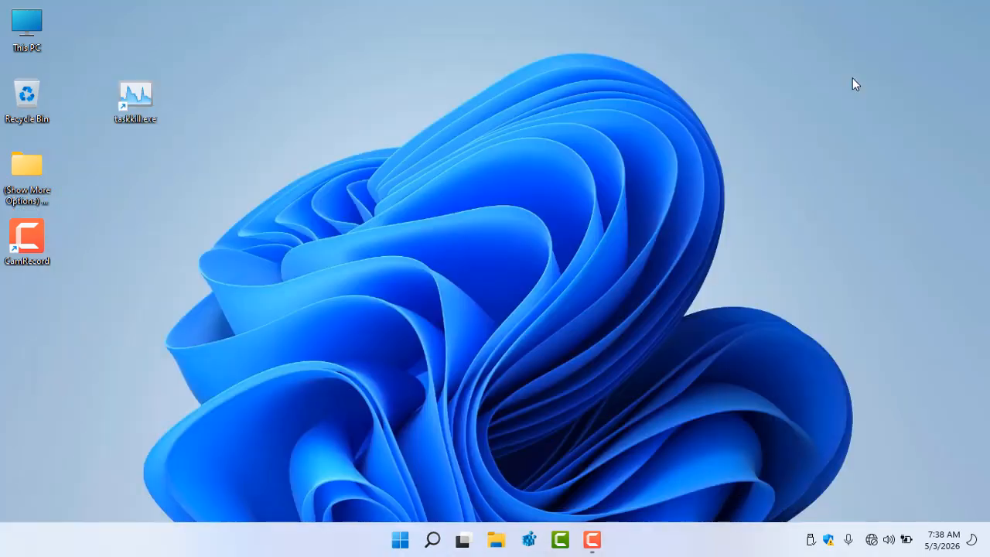
Open the classic desktop menu through Show more options and run Uninstall This Tool from its submenu again
{"action": "right_click", "coordinate": [277, 78]}
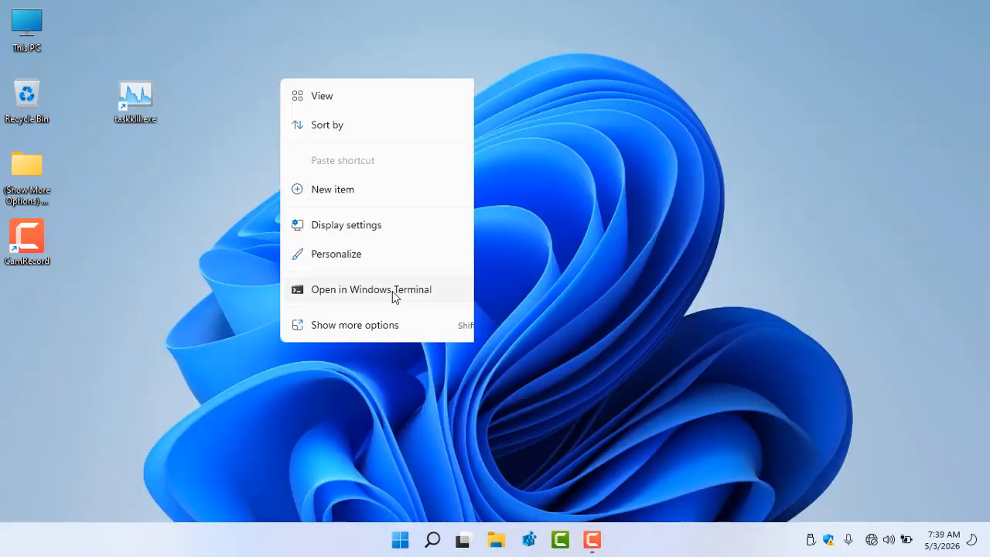
{"action": "left_click", "coordinate": [394, 326]}
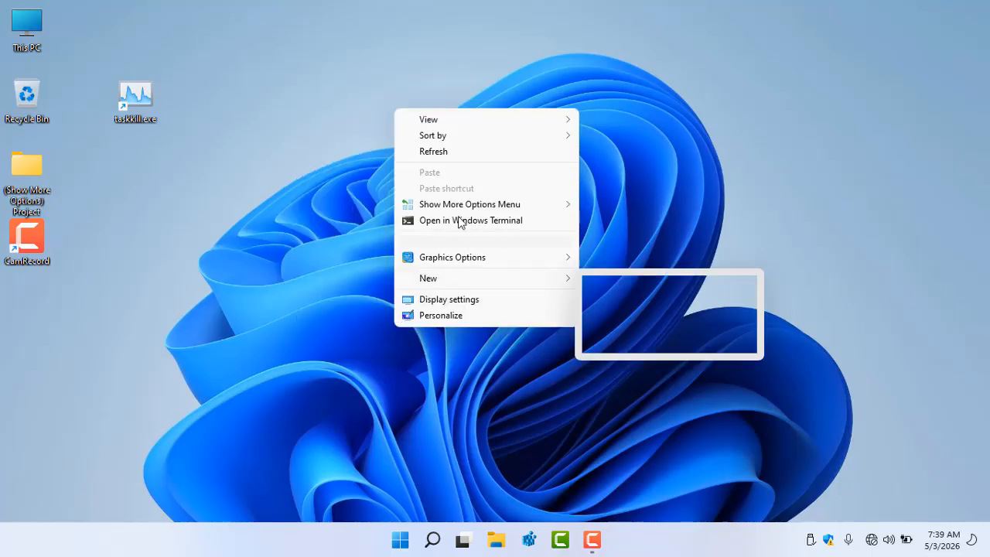
{"action": "mouse_move", "coordinate": [500, 210]}
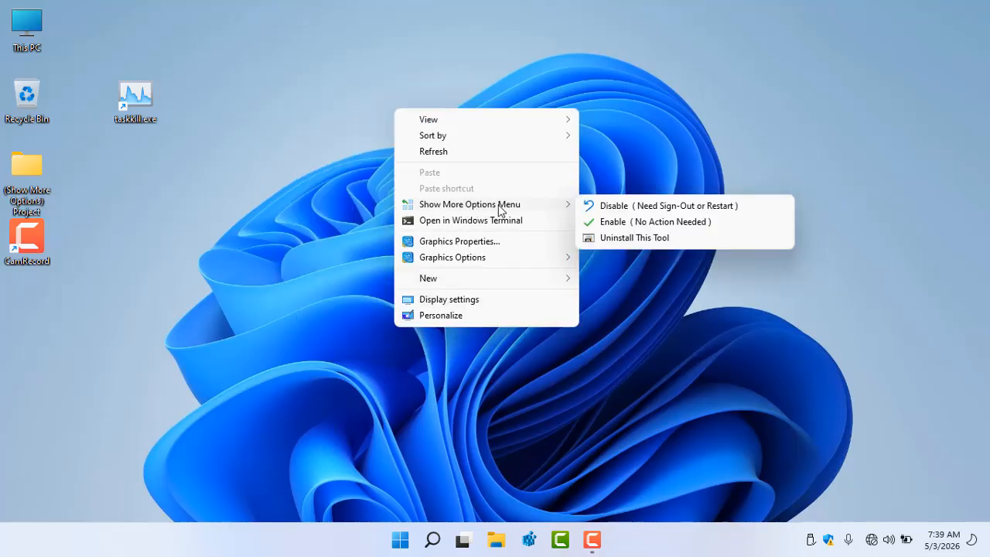
{"action": "left_click", "coordinate": [610, 238]}
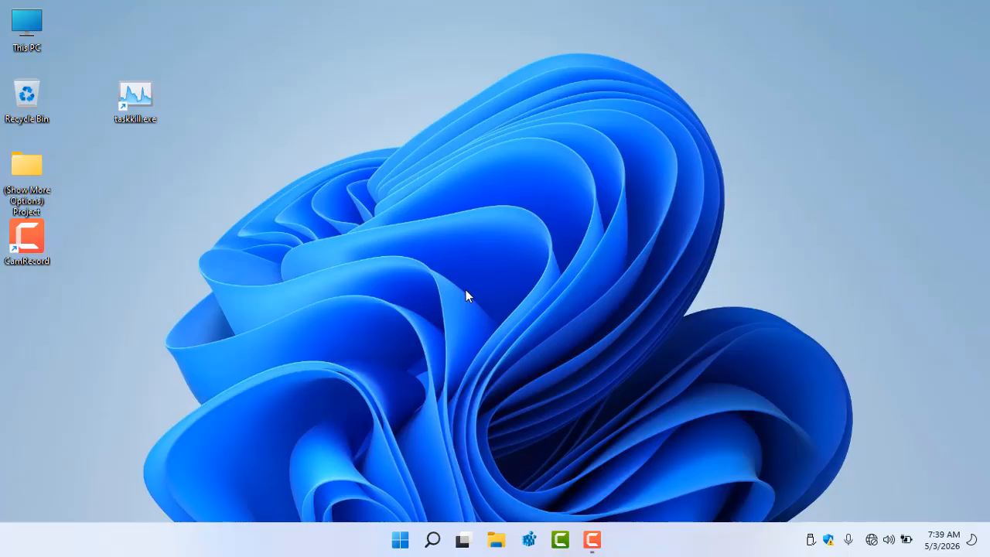
Check the compact and classic desktop context menus for the Show More Options Menu entry
{"action": "right_click", "coordinate": [415, 433]}
{"action": "left_click", "coordinate": [490, 424]}
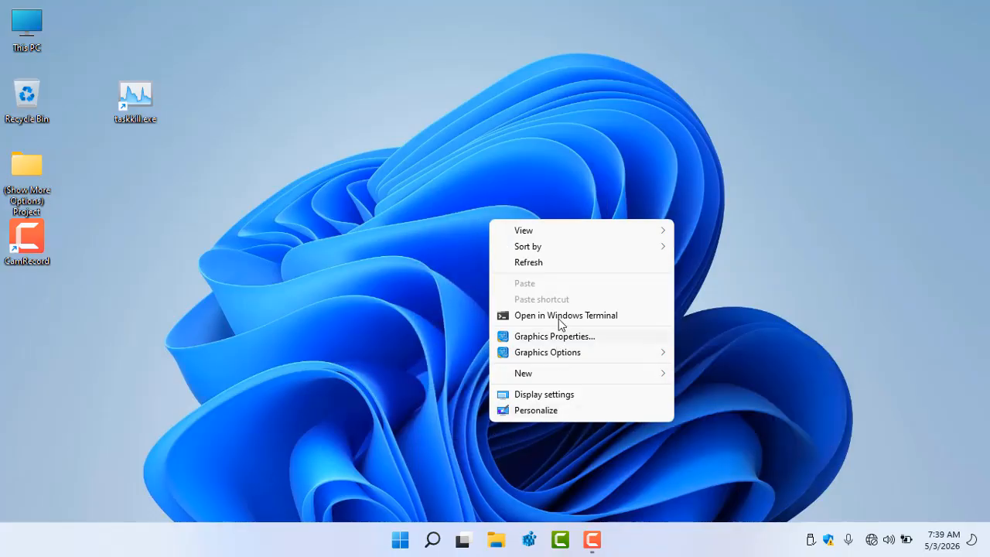
{"action": "left_click", "coordinate": [384, 176]}
{"action": "right_click", "coordinate": [348, 132]}
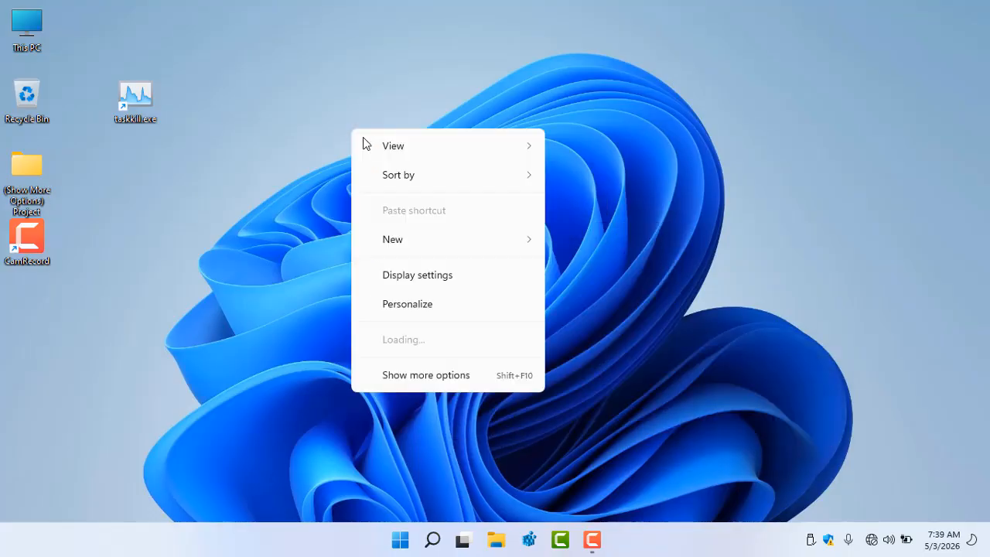
{"action": "left_click", "coordinate": [451, 376]}
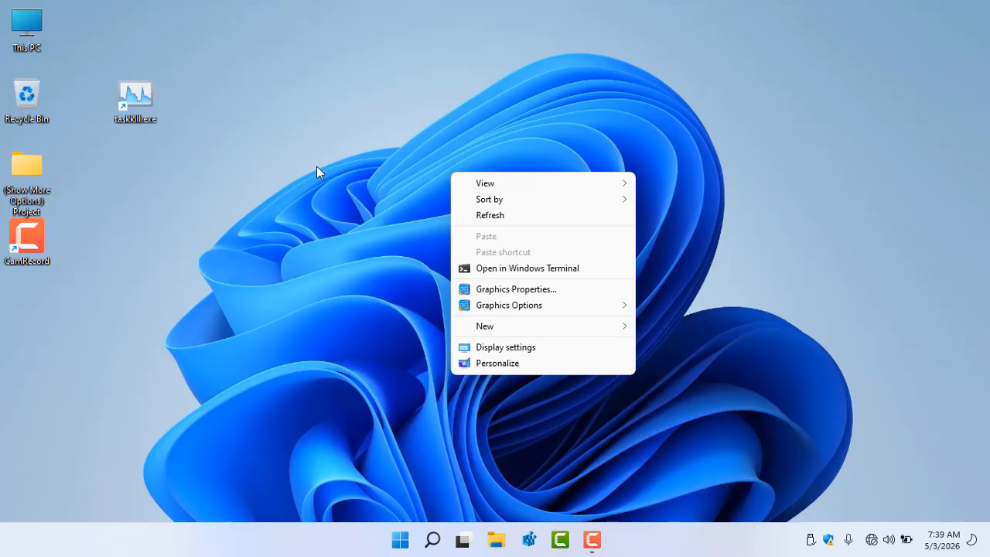
Open the (Show More Options) Project folder, merge 'Show More Options Menu Disable-Enable-Desktop.reg' into the registry, and close the folder
{"action": "left_click", "coordinate": [27, 171]}
{"action": "double_click", "coordinate": [28, 172]}
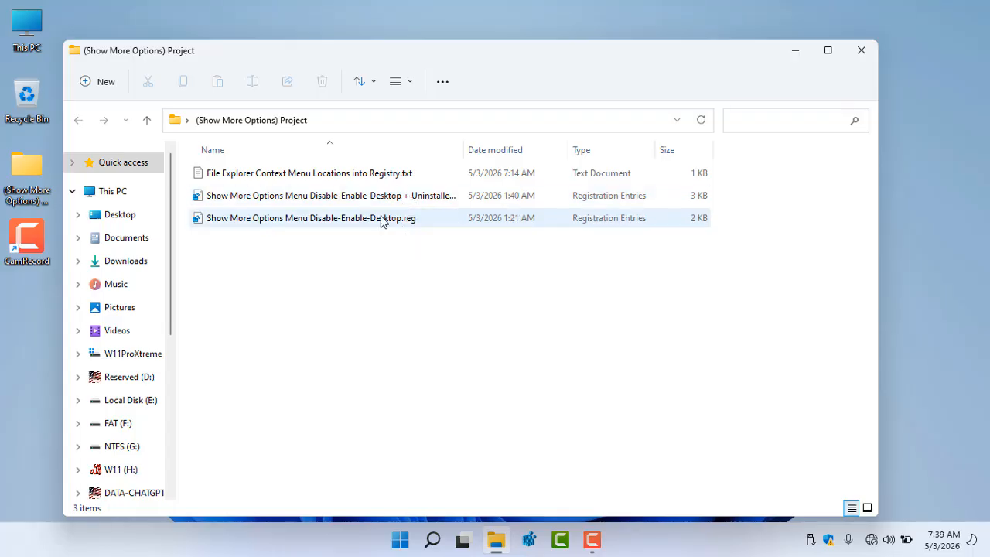
{"action": "left_click", "coordinate": [340, 224]}
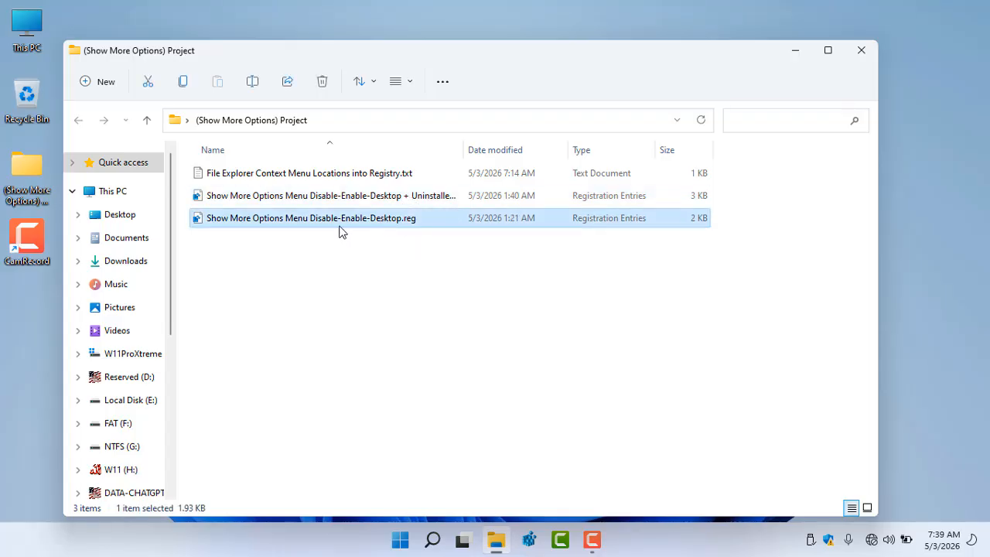
{"action": "left_click", "coordinate": [438, 200]}
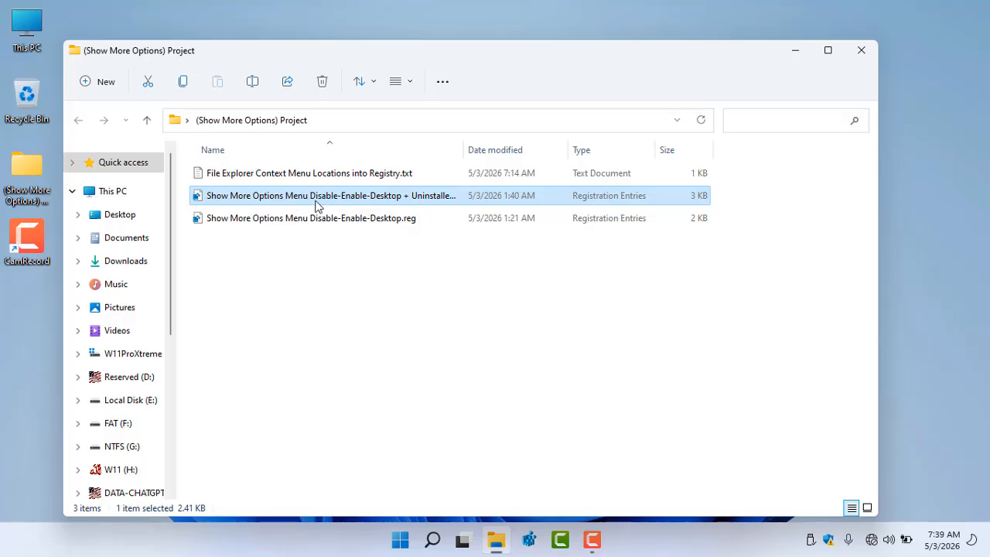
{"action": "left_click", "coordinate": [338, 224]}
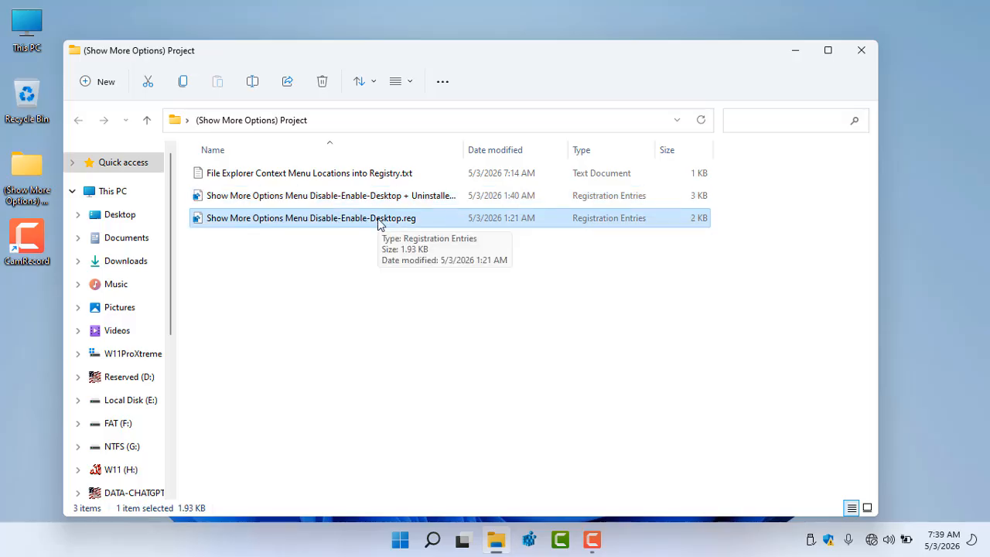
{"action": "double_click", "coordinate": [379, 223]}
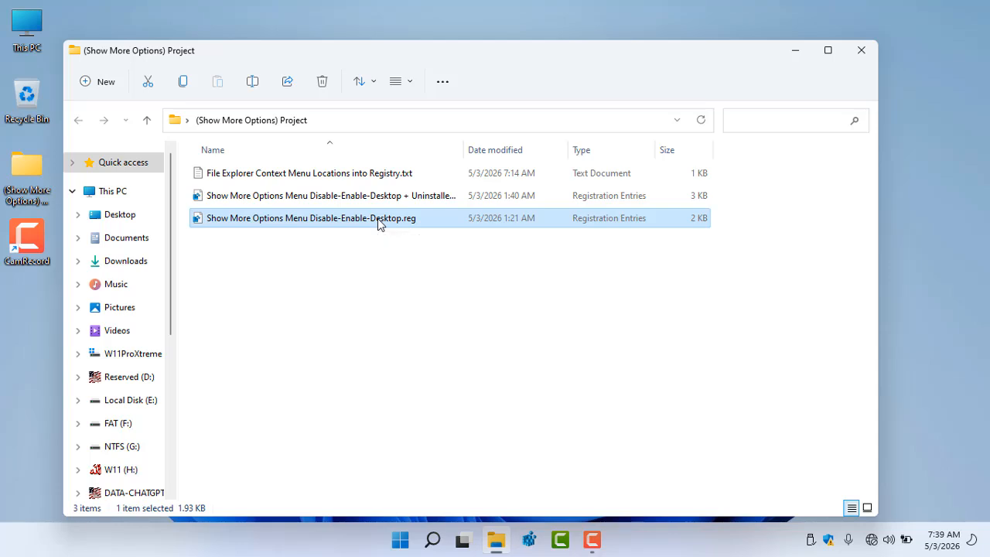
{"action": "left_click", "coordinate": [604, 296]}
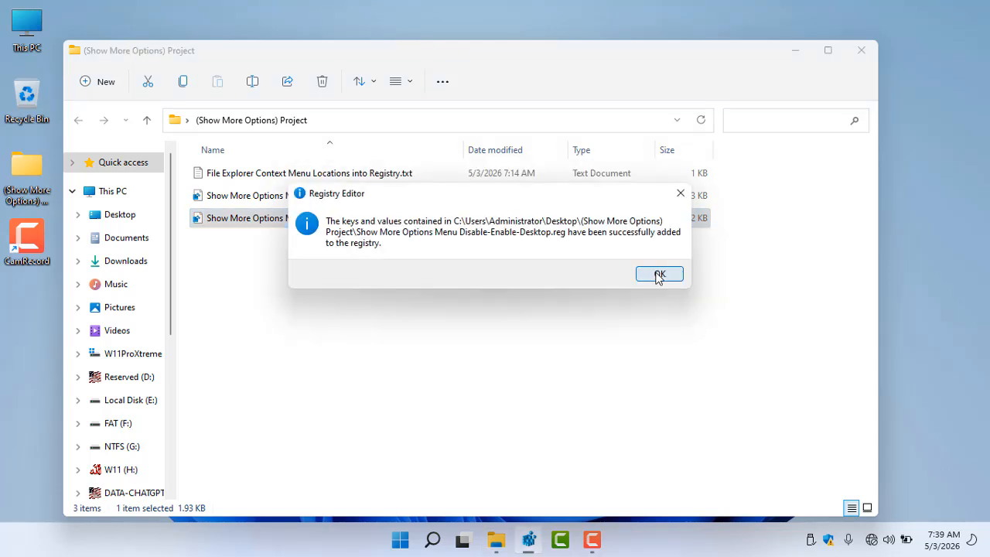
{"action": "left_click", "coordinate": [655, 275]}
{"action": "left_click", "coordinate": [542, 259]}
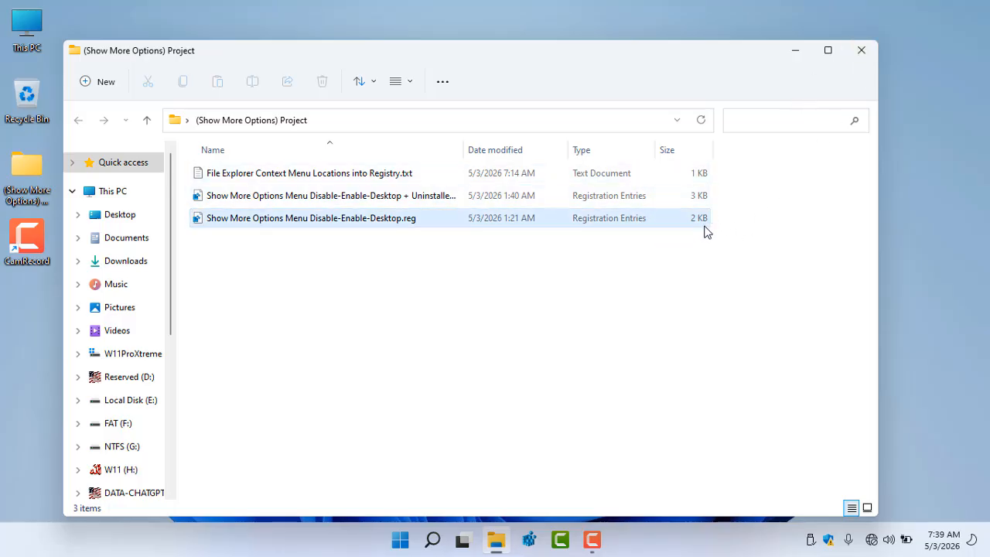
{"action": "left_click", "coordinate": [862, 52]}
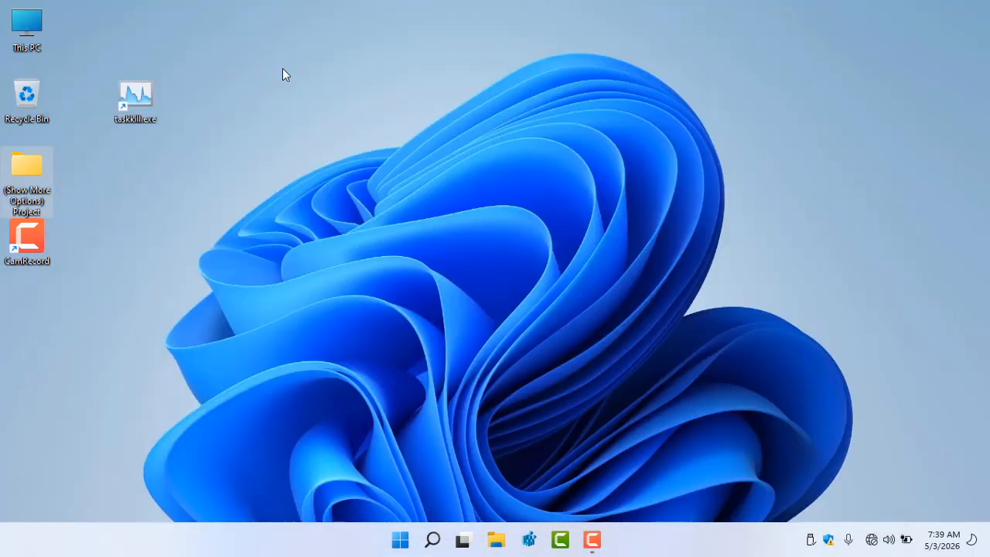
Open the classic desktop context menu through Show more options to check its entries
{"action": "right_click", "coordinate": [264, 37]}
{"action": "mouse_move", "coordinate": [406, 154]}
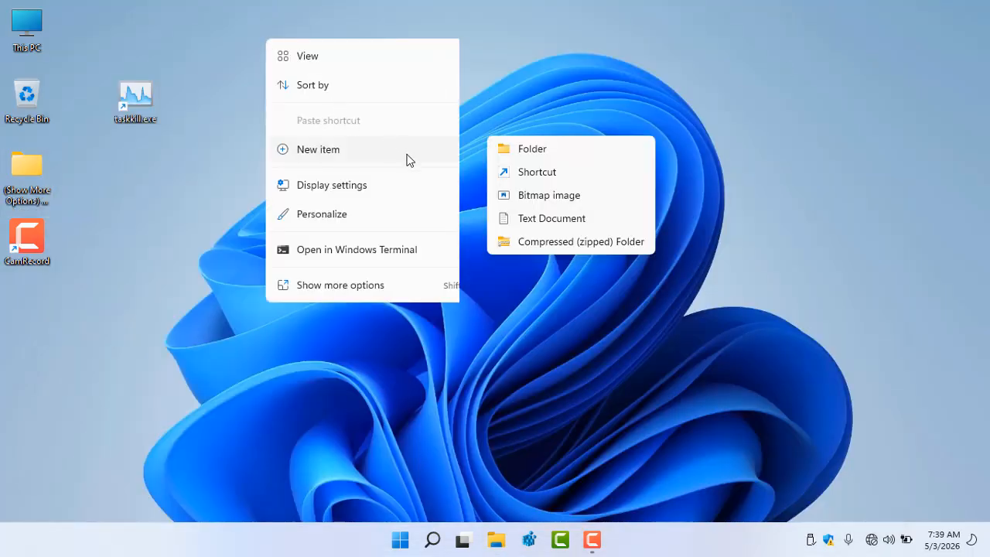
{"action": "left_click", "coordinate": [357, 286]}
{"action": "mouse_move", "coordinate": [358, 292]}
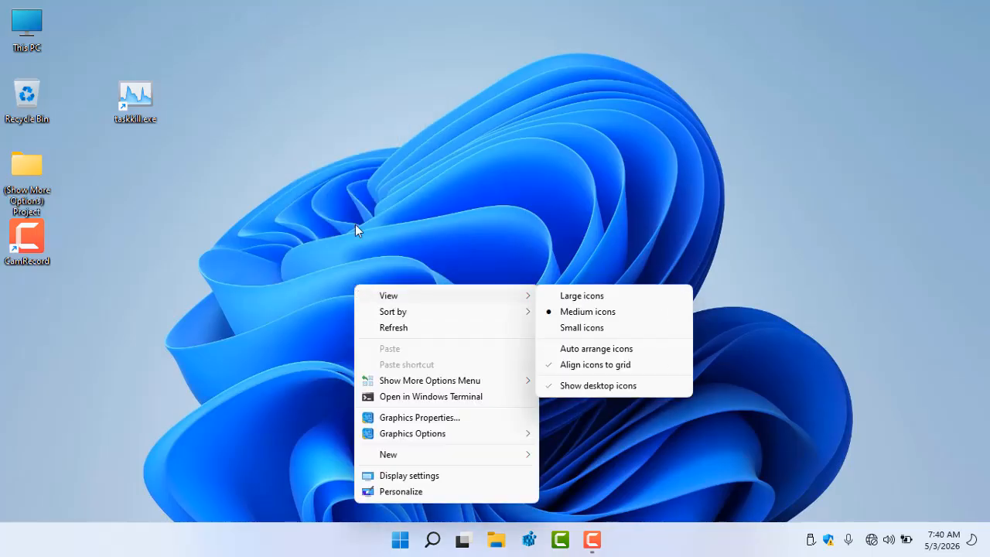
{"action": "left_click", "coordinate": [310, 64]}
{"action": "right_click", "coordinate": [310, 62]}
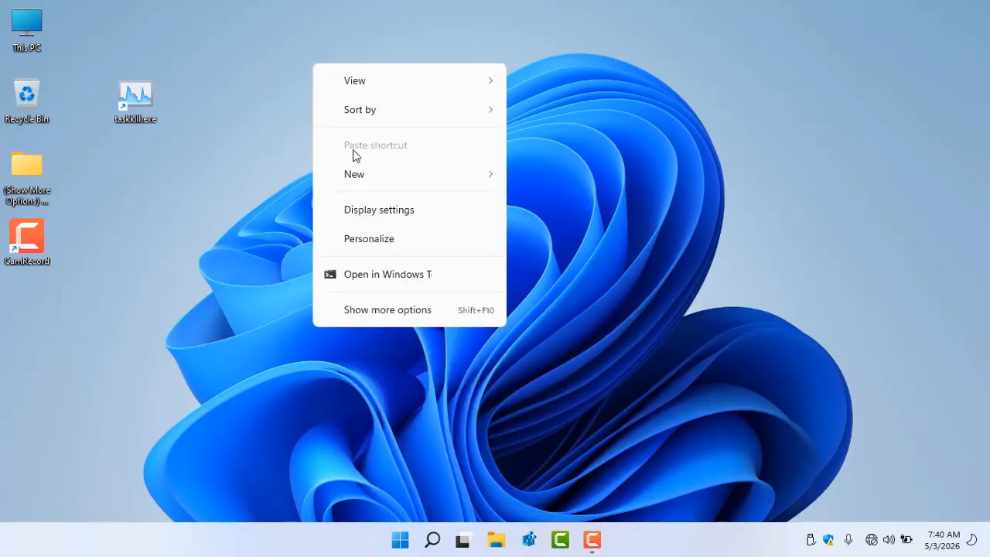
{"action": "left_click", "coordinate": [382, 310]}
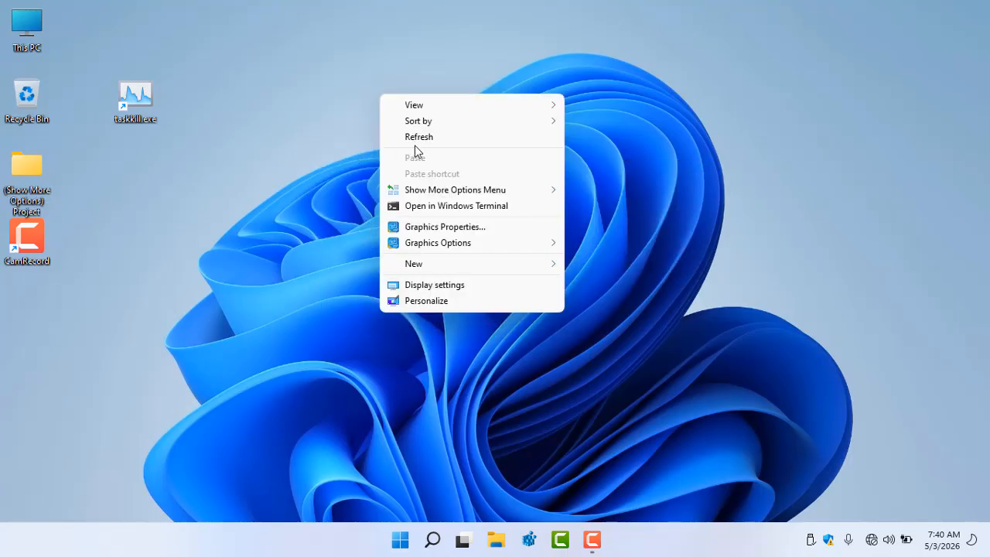
Check the Show More Options Menu submenu and the compact desktop context menu, then dismiss both
{"action": "mouse_move", "coordinate": [434, 190]}
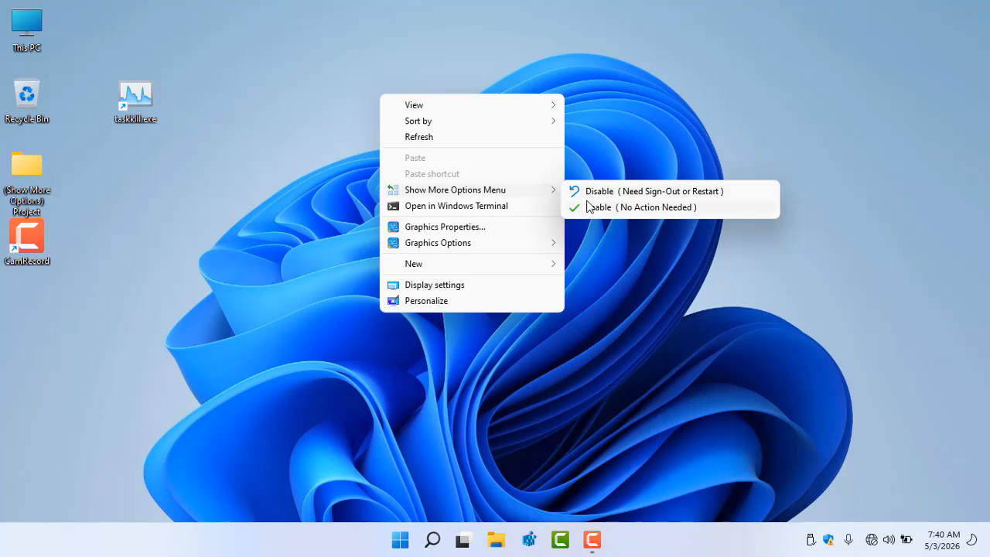
{"action": "left_click", "coordinate": [295, 153]}
{"action": "right_click", "coordinate": [301, 77]}
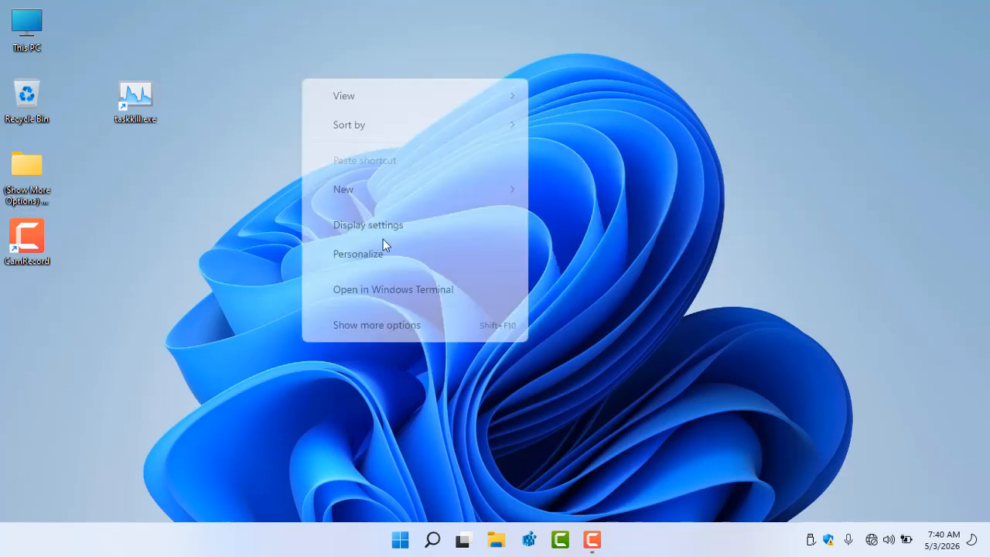
{"action": "left_click", "coordinate": [237, 255]}
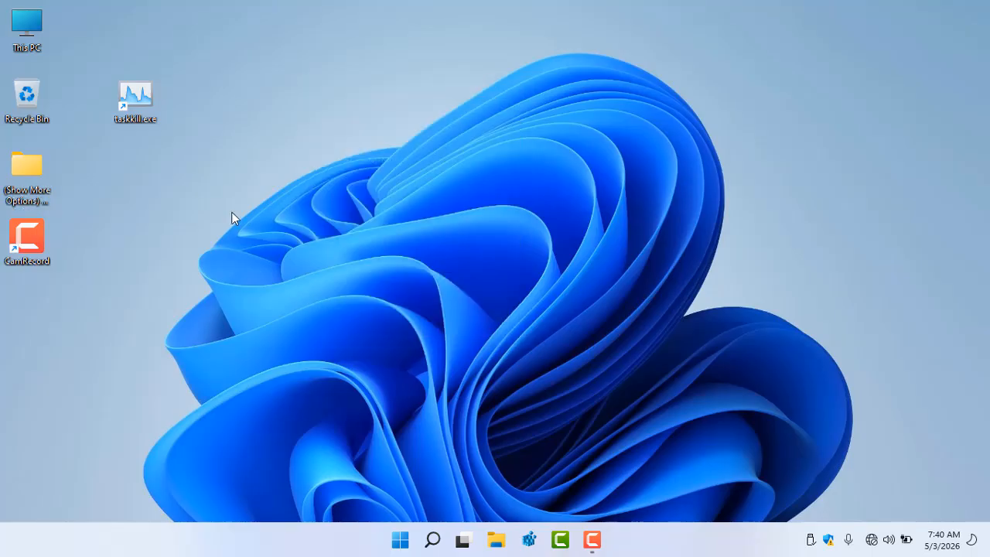
Open Registry Editor, collapse the key tree back to Computer, and move the window aside
{"action": "left_click", "coordinate": [528, 541]}
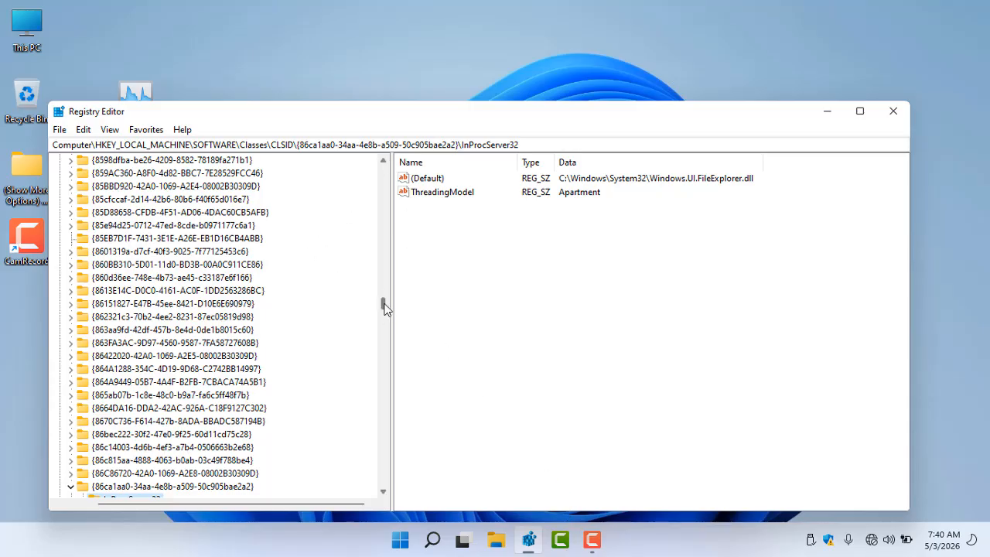
{"action": "left_click_drag", "start_coordinate": [383, 305], "coordinate": [385, 159]}
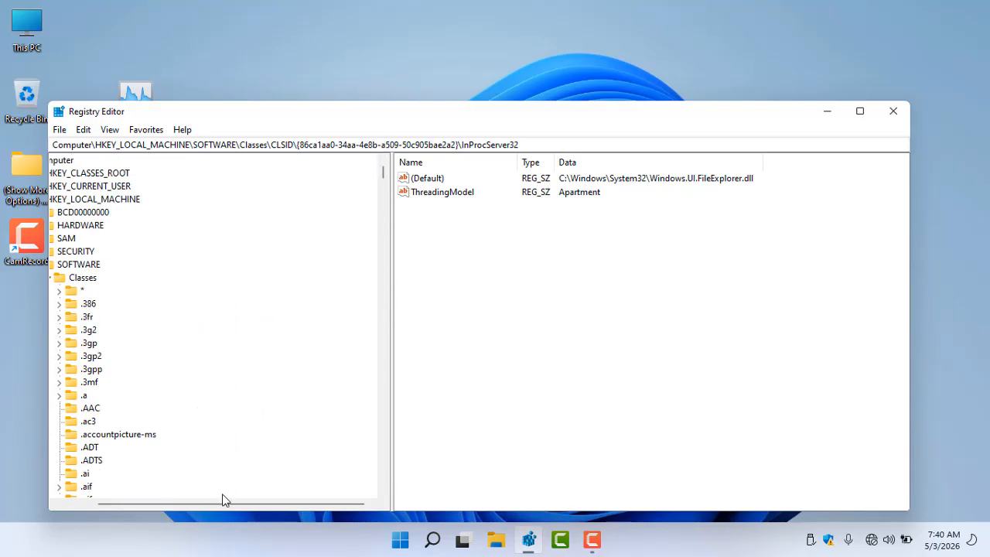
{"action": "left_click_drag", "start_coordinate": [228, 506], "coordinate": [90, 507]}
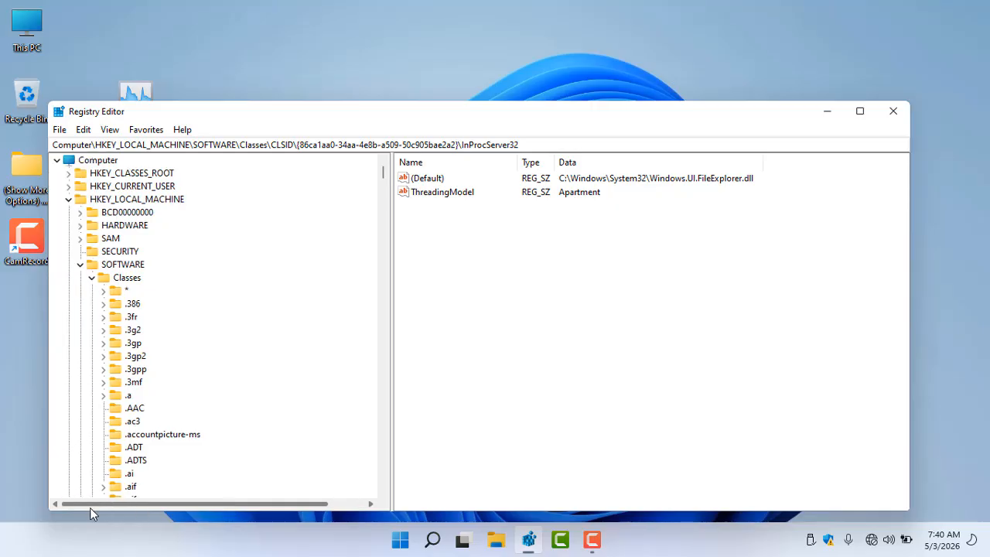
{"action": "left_click", "coordinate": [80, 264]}
{"action": "left_click", "coordinate": [68, 199]}
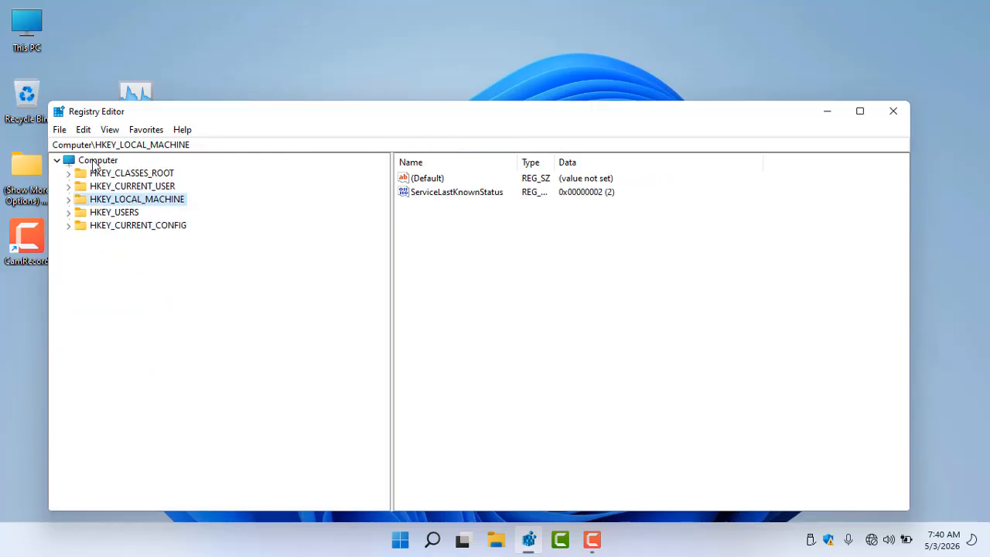
{"action": "left_click", "coordinate": [96, 160]}
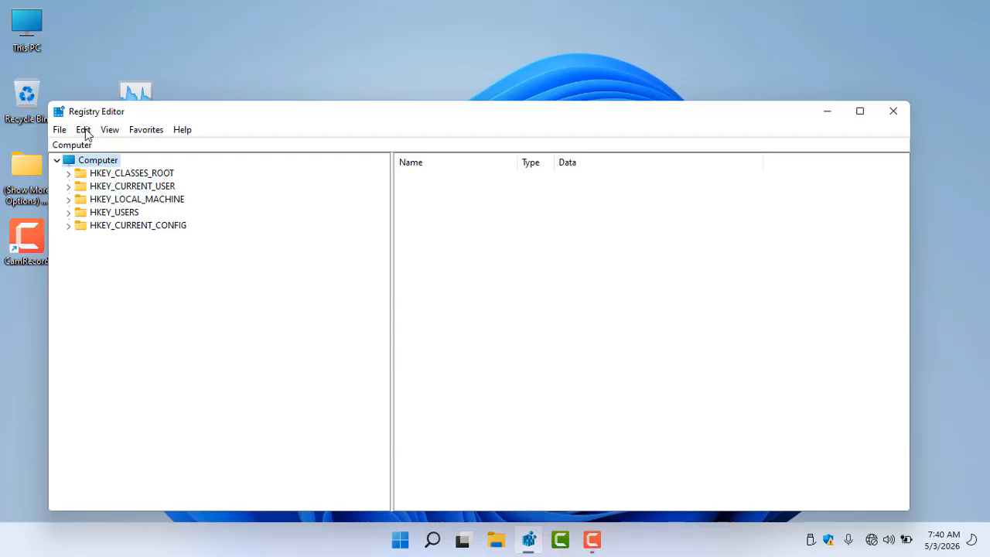
{"action": "left_click_drag", "start_coordinate": [127, 112], "coordinate": [249, 72]}
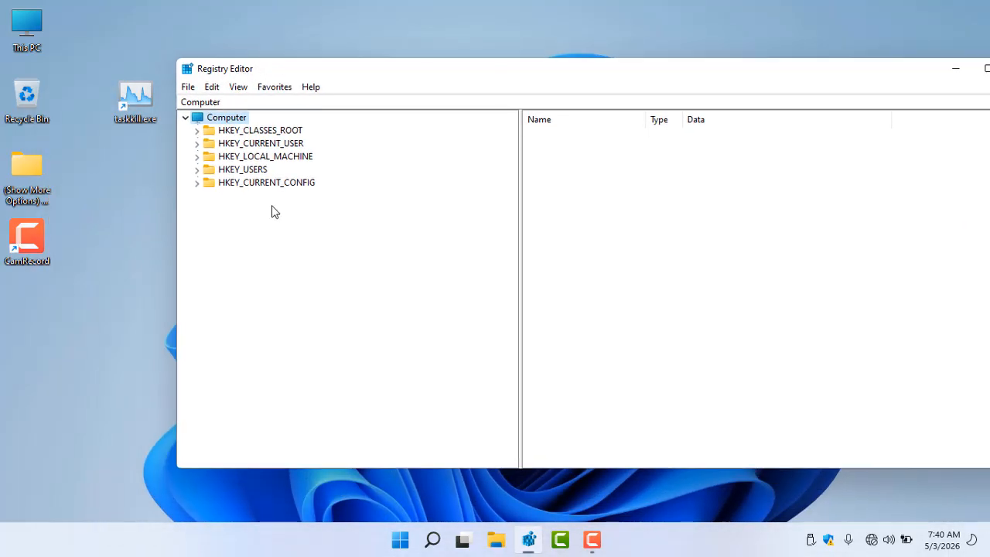
Search the registry for "file explorer context menu"
{"action": "key", "text": "ctrl+f"}
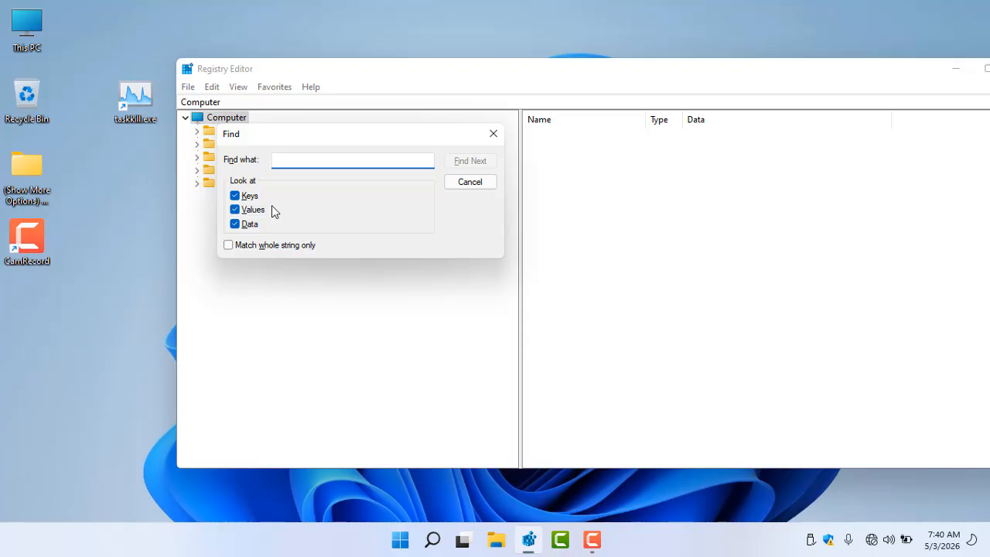
{"action": "type", "text": "file "}
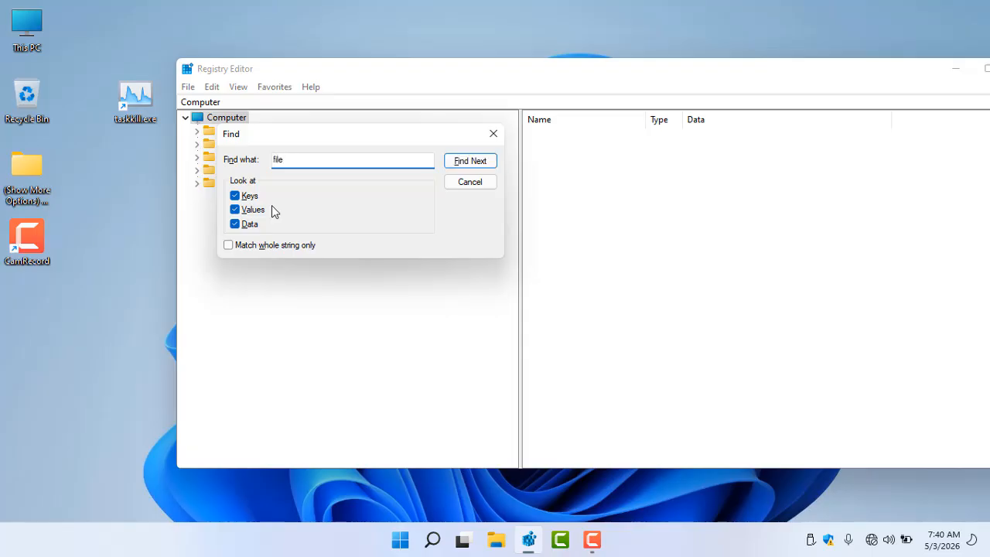
{"action": "type", "text": "explorer context meny"}
{"action": "key", "text": "BackSpace"}
{"action": "type", "text": "u"}
{"action": "key", "text": "Return"}
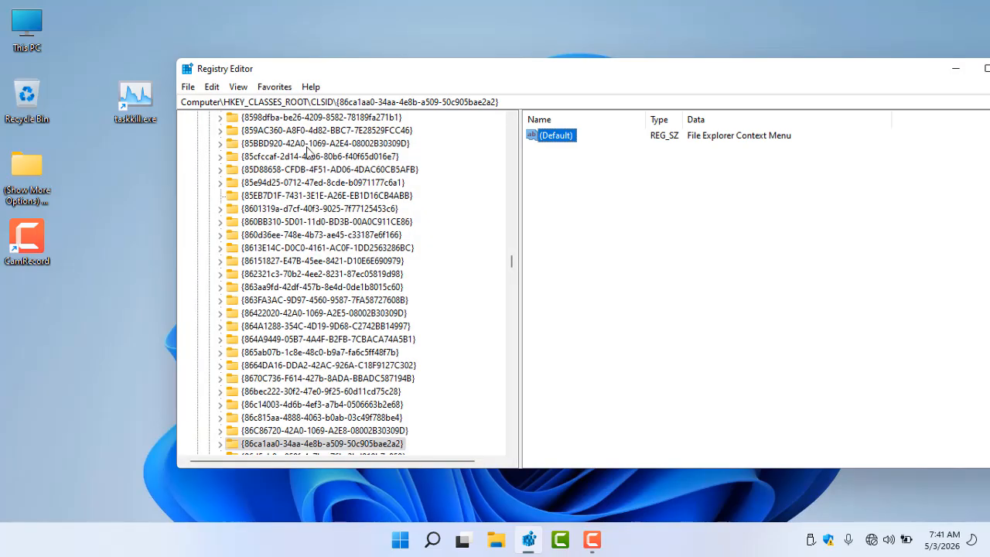
Reposition the Registry Editor window and search for the next match of the same text
{"action": "left_click_drag", "start_coordinate": [355, 68], "coordinate": [291, 38]}
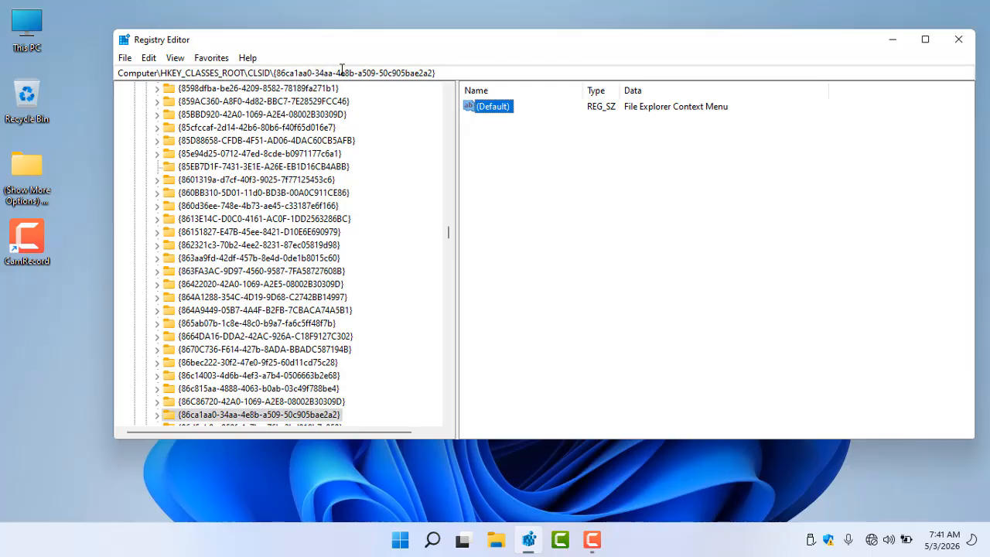
{"action": "key", "text": "F3"}
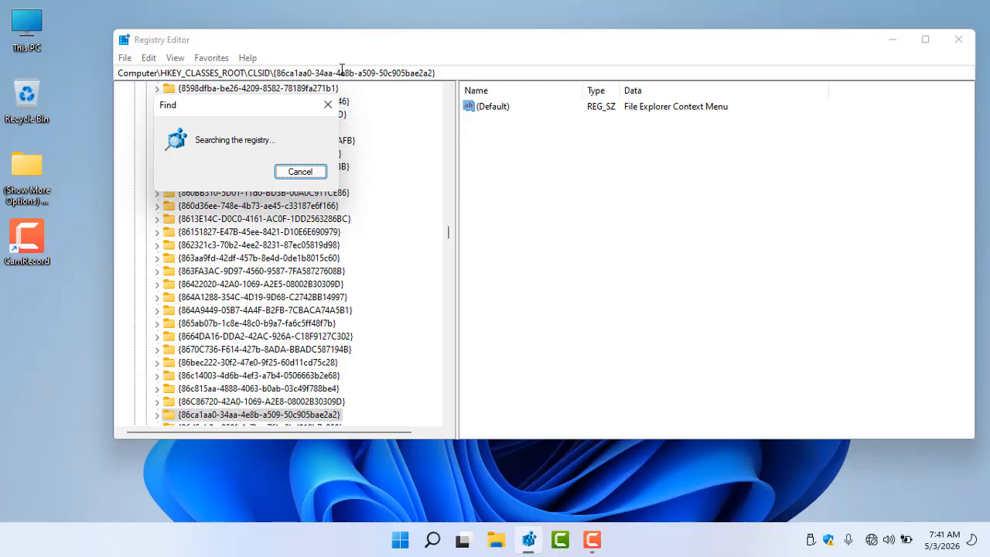
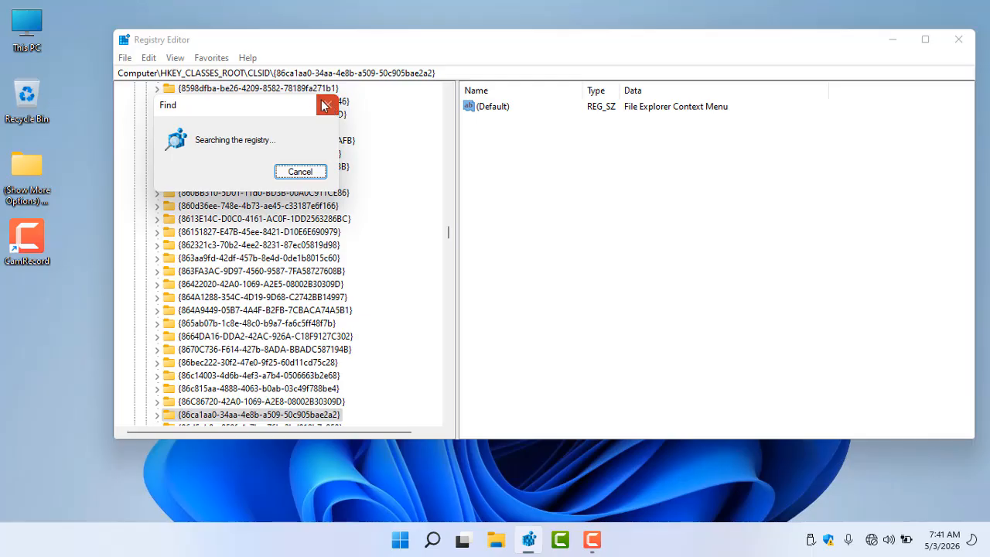
Cancel the registry search and try changing the address path to HKEY_CLASSES_ROOT\Classes\CLSID\{85EB7D1F-7431-3E1E-A26E-EB1D16CB4ABB}
{"action": "left_click", "coordinate": [299, 172]}
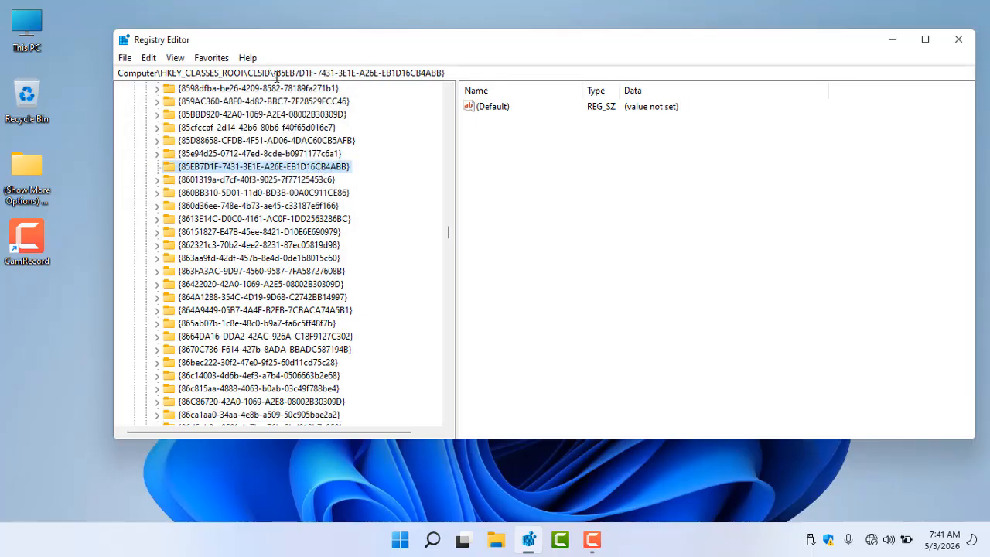
{"action": "left_click", "coordinate": [276, 74]}
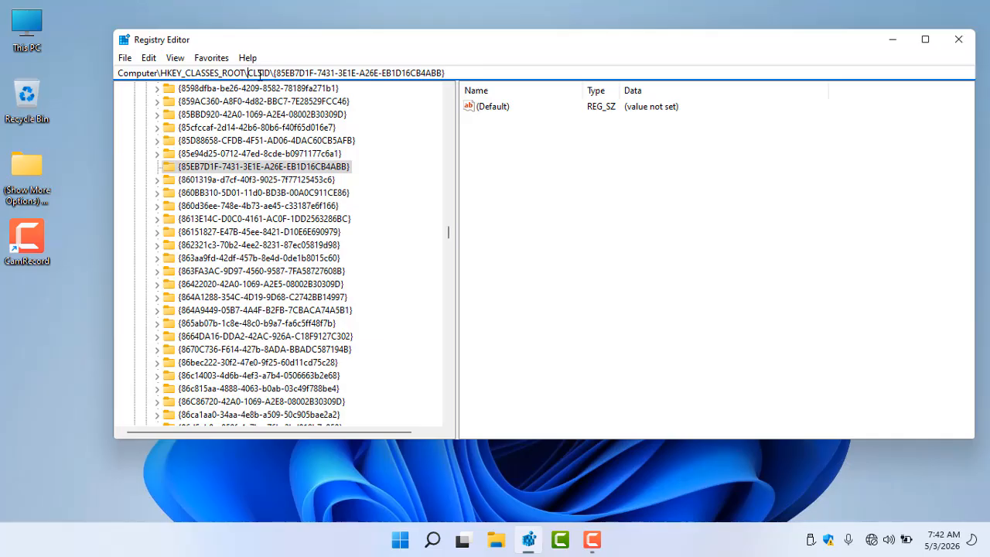
{"action": "type", "text": "Classes"}
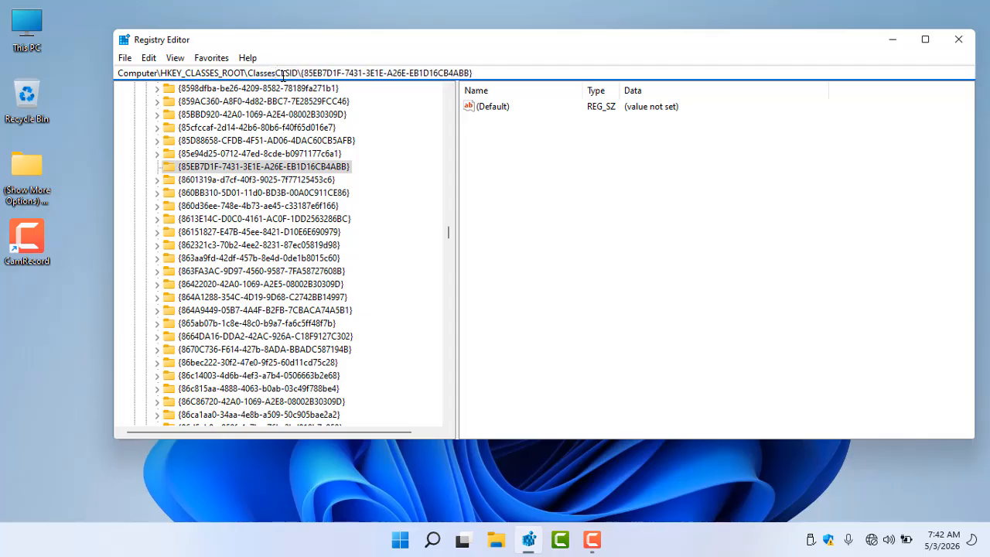
{"action": "type", "text": "\\"}
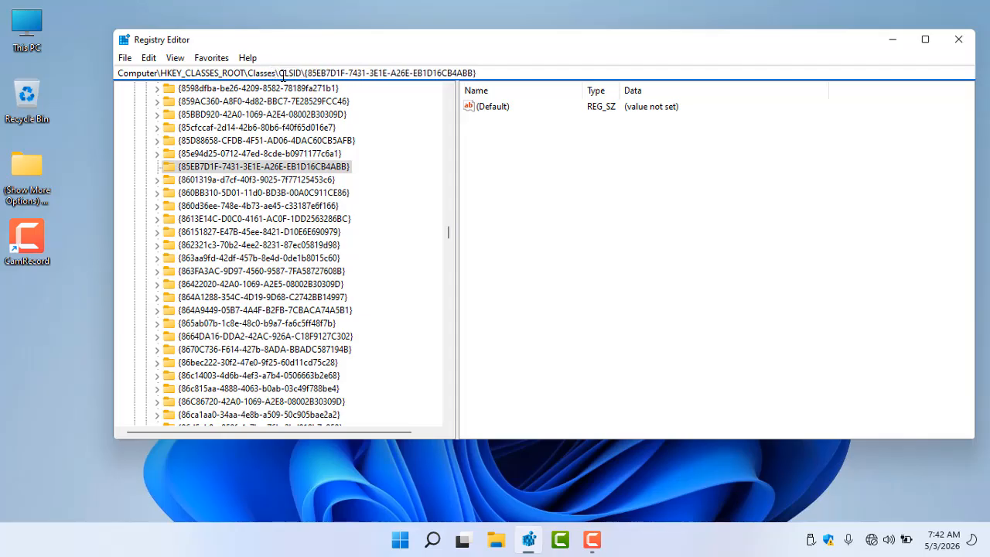
{"action": "key", "text": "Return"}
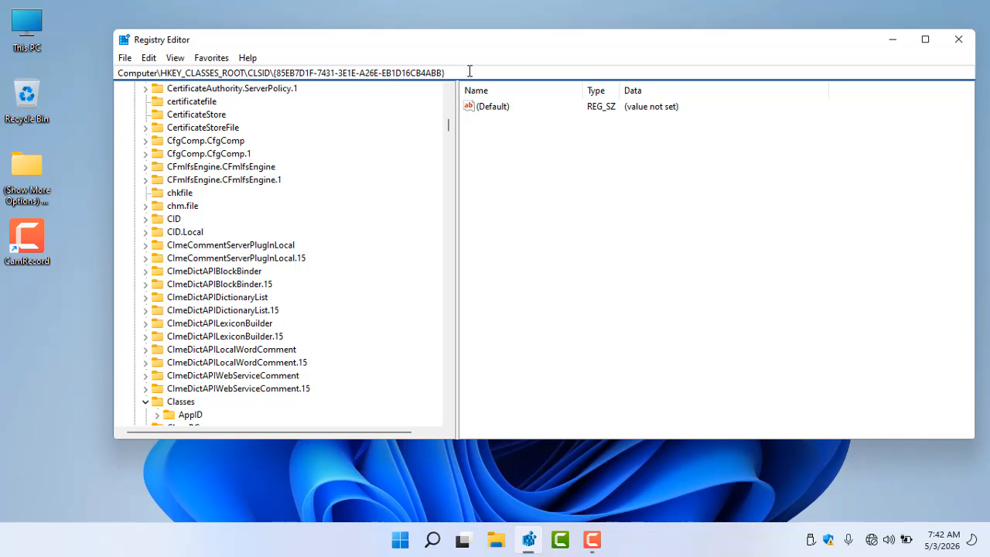
{"action": "key", "text": "Return"}
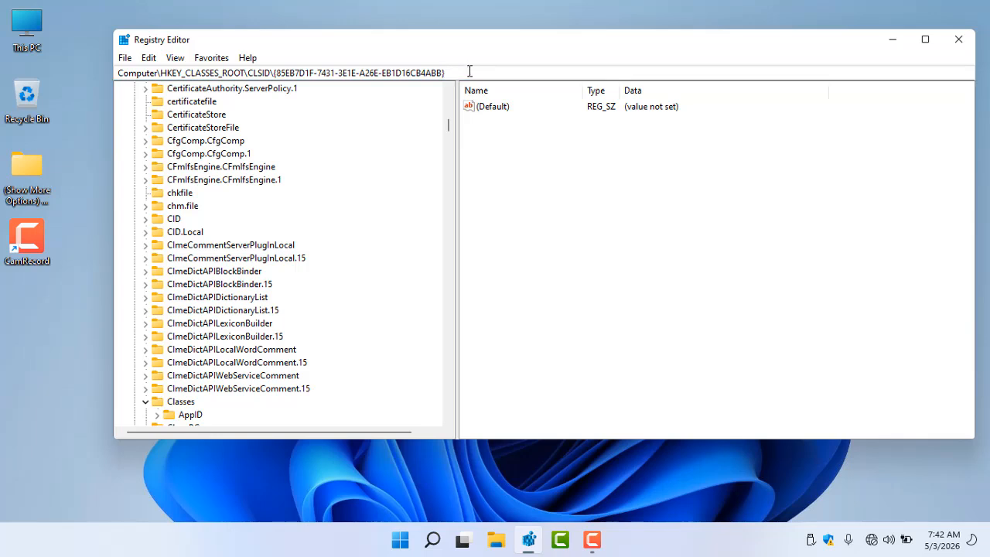
Browse the CLSID keys under HKEY_CLASSES_ROOT and collapse the tree back to HKEY_CLASSES_ROOT
{"action": "left_click", "coordinate": [447, 254]}
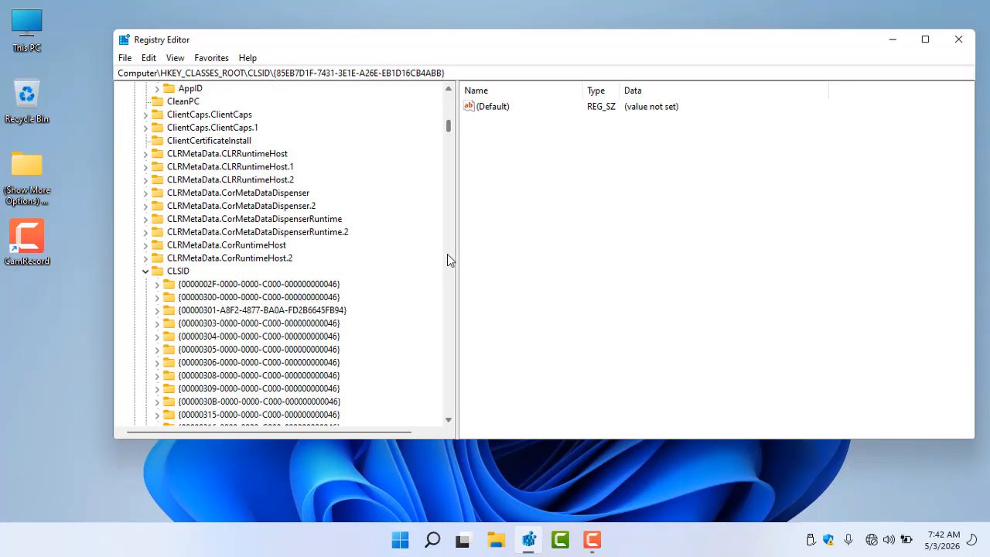
{"action": "left_click", "coordinate": [447, 263]}
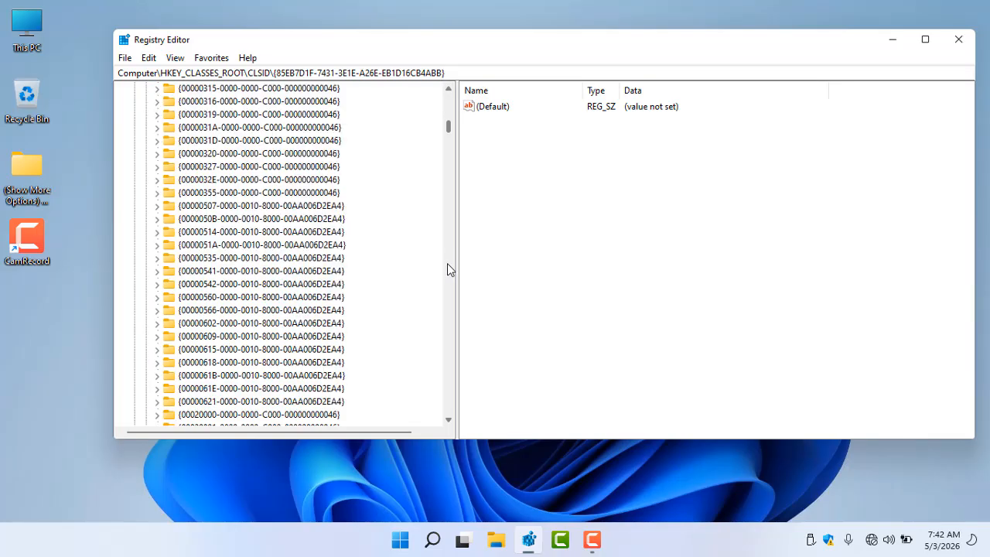
{"action": "left_click", "coordinate": [448, 91]}
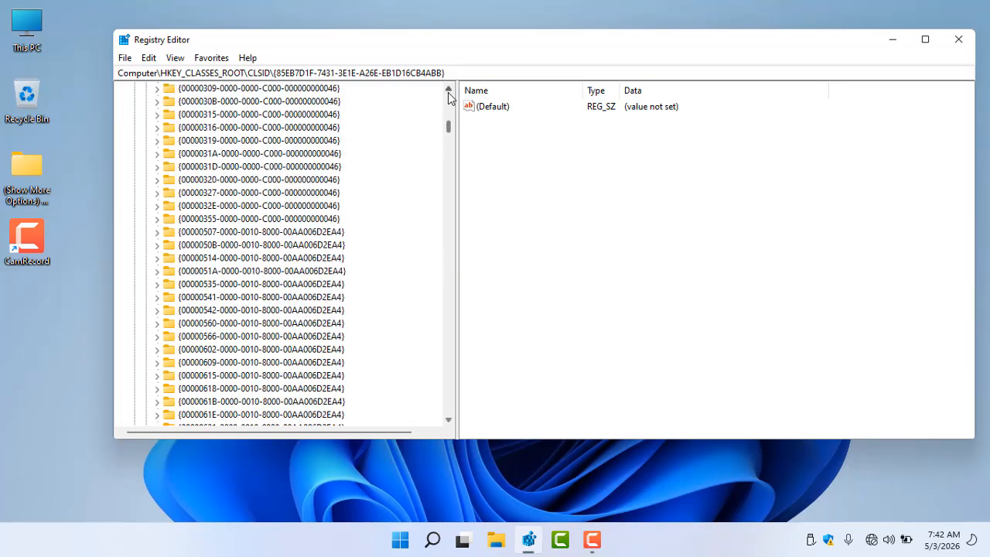
{"action": "left_click", "coordinate": [449, 91]}
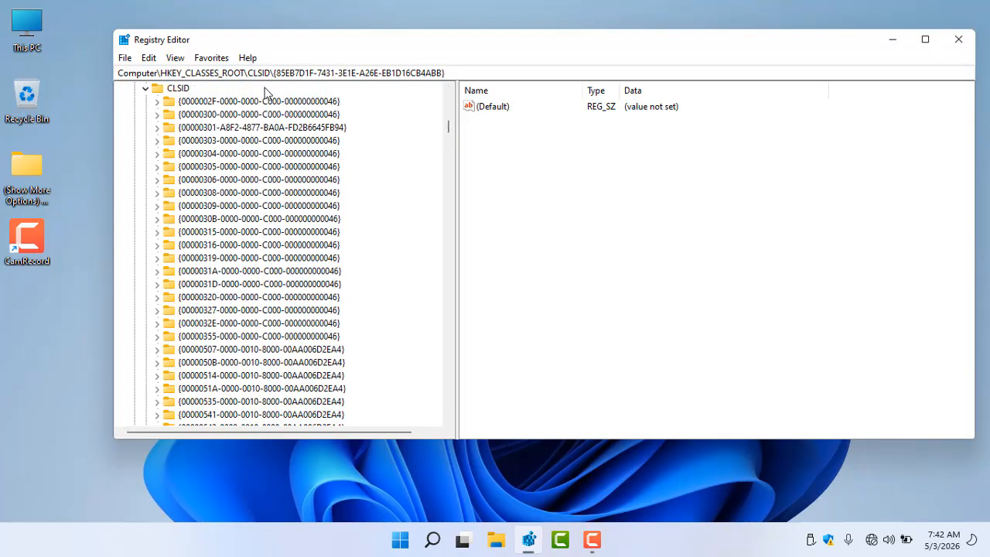
{"action": "left_click", "coordinate": [259, 153]}
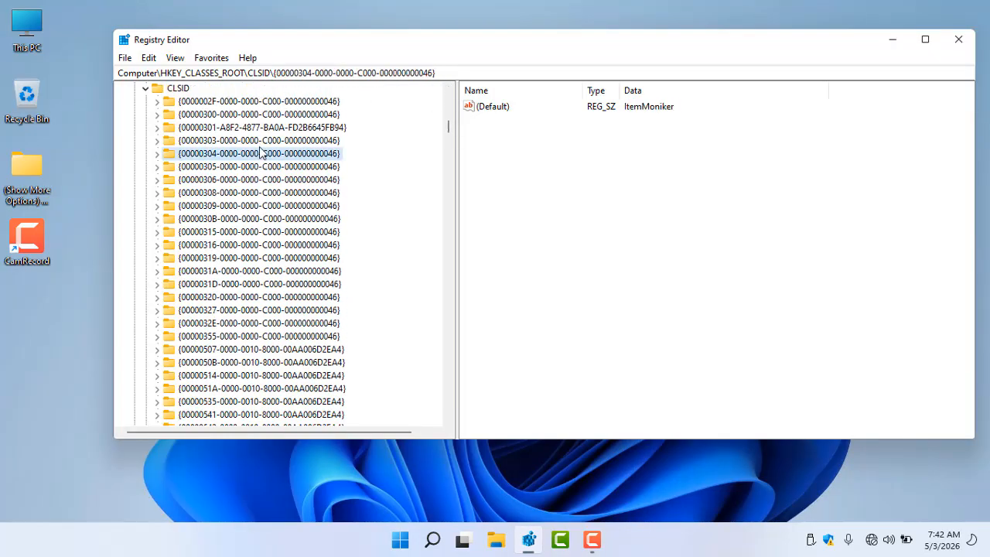
{"action": "left_click", "coordinate": [145, 89]}
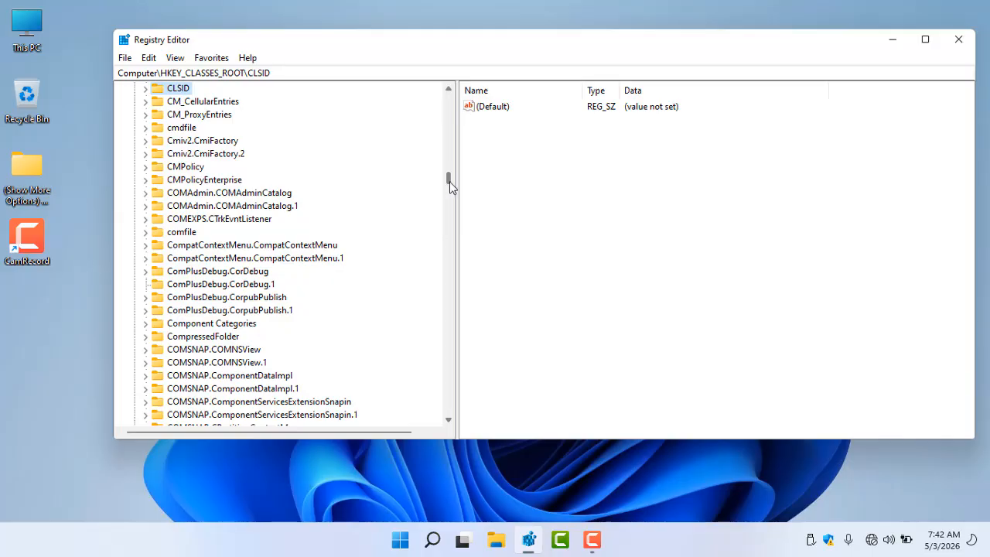
{"action": "left_click_drag", "start_coordinate": [450, 180], "coordinate": [449, 93]}
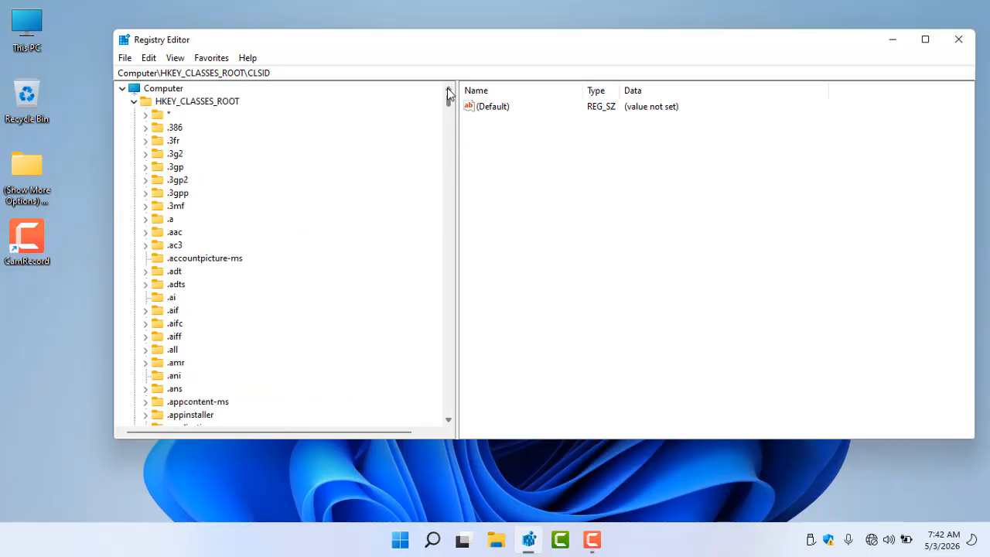
{"action": "left_click", "coordinate": [134, 101]}
Navigate to HKEY_LOCAL_MACHINE\SOFTWARE\Classes\CLSID and expand it
{"action": "double_click", "coordinate": [232, 128]}
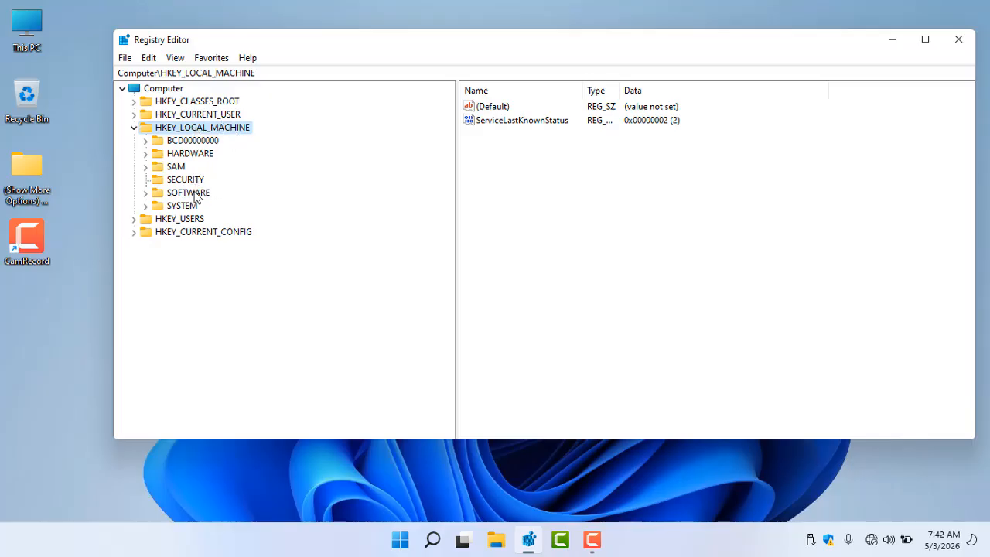
{"action": "double_click", "coordinate": [193, 193]}
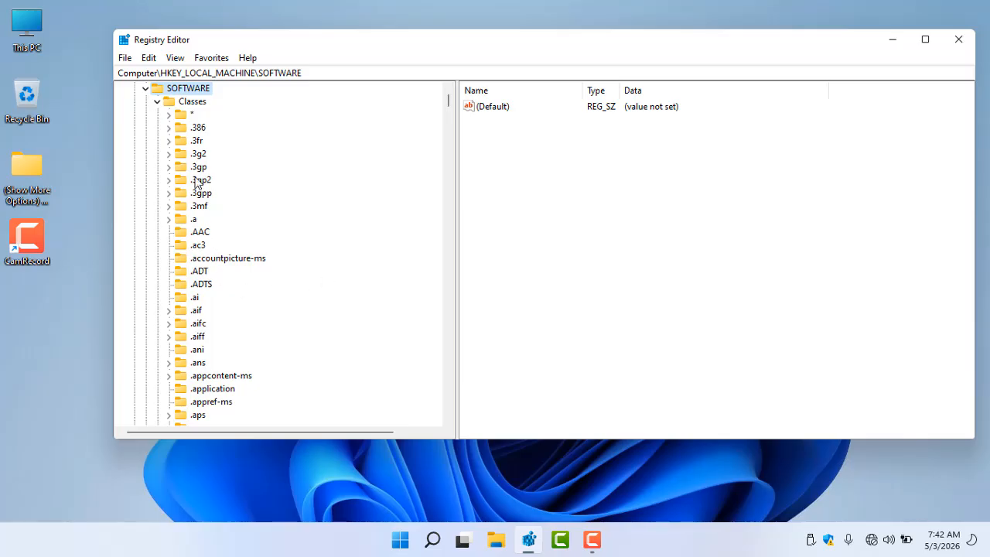
{"action": "left_click", "coordinate": [197, 337]}
{"action": "type", "text": "cl"}
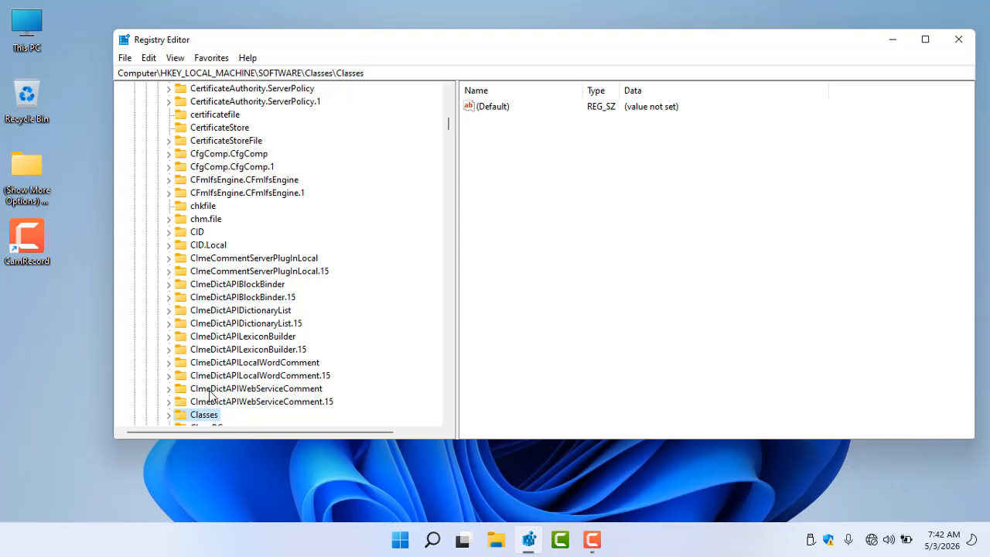
{"action": "double_click", "coordinate": [210, 416]}
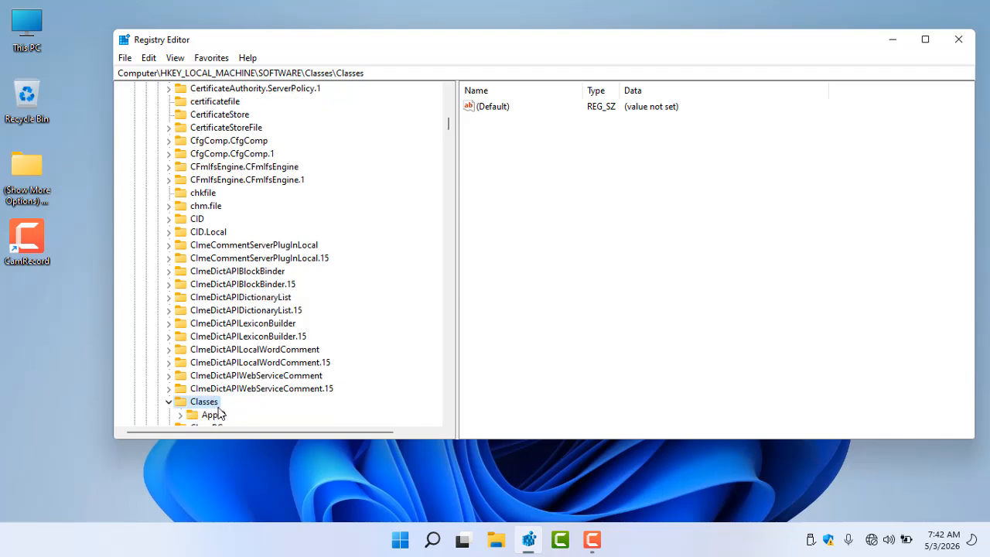
{"action": "type", "text": "cls"}
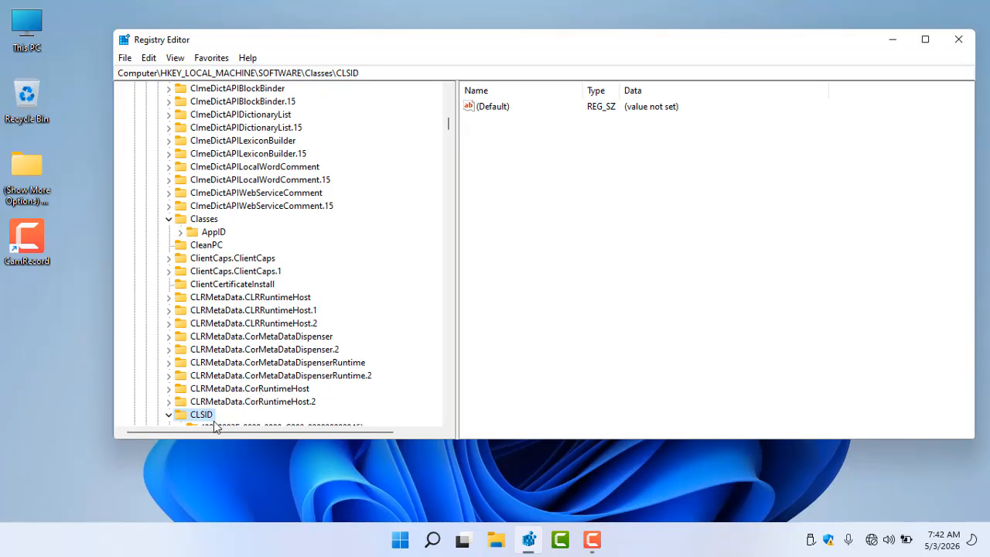
{"action": "double_click", "coordinate": [201, 416]}
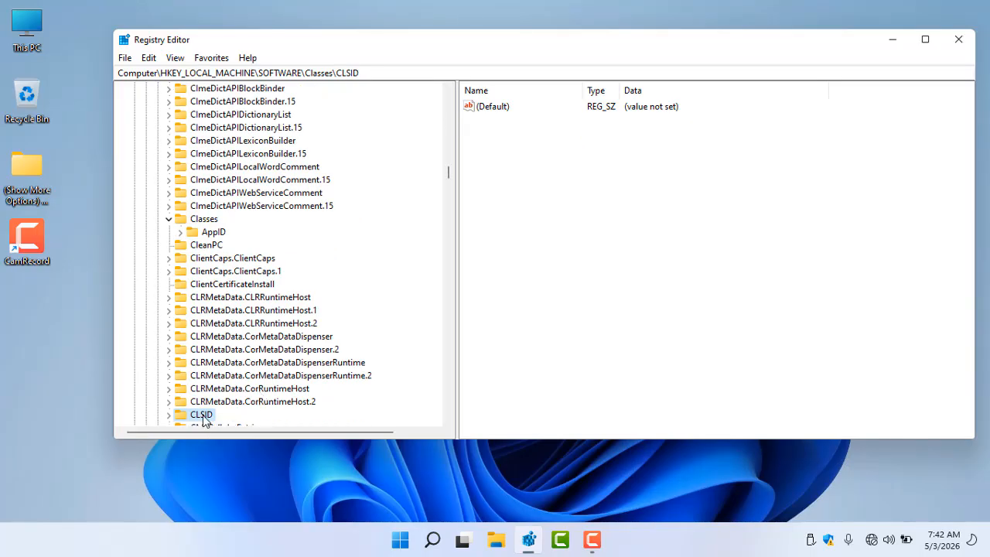
{"action": "double_click", "coordinate": [201, 415]}
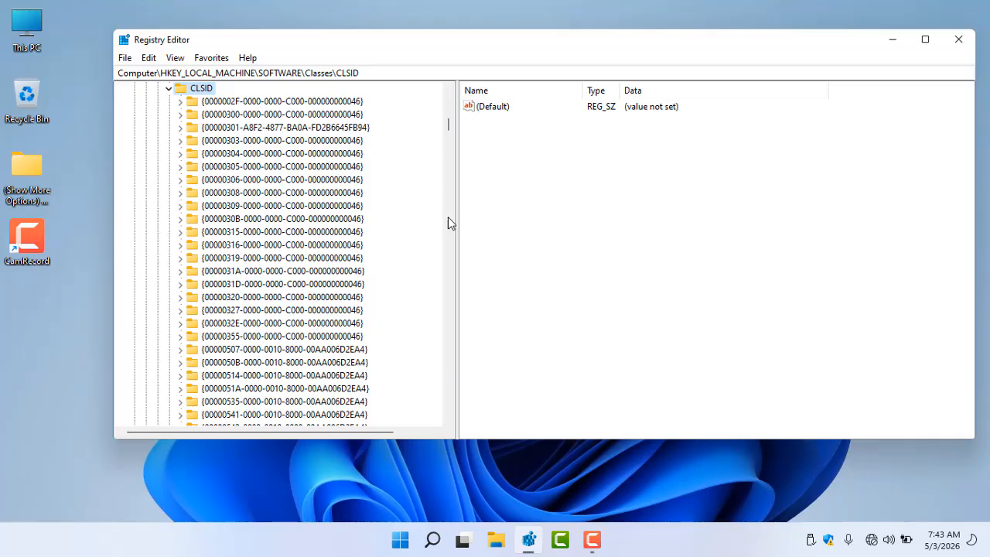
Locate the {86ca1aa0-34aa-4e8b-a509-50c905bae2a2} key under this CLSID and highlight its GUID in the address path
{"action": "left_click_drag", "start_coordinate": [457, 306], "coordinate": [456, 306]}
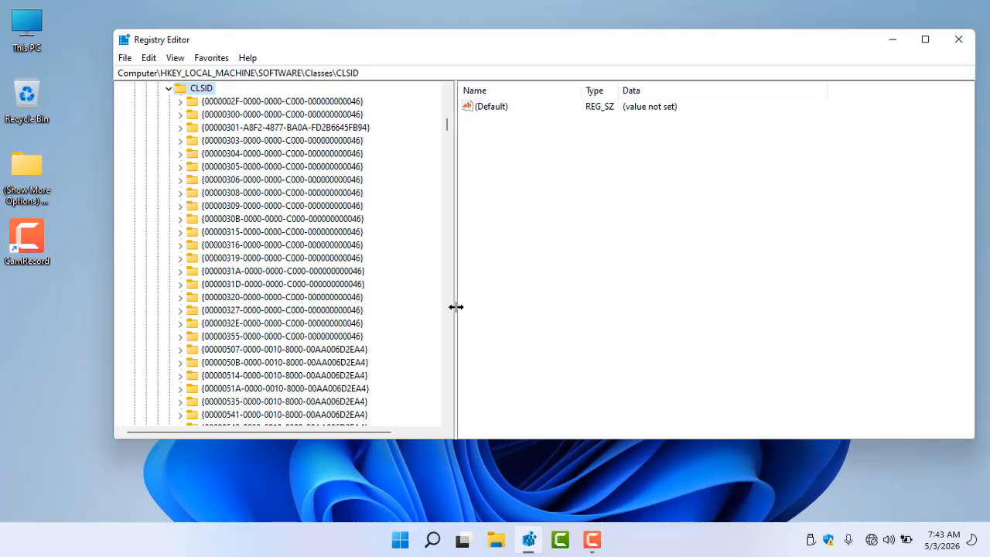
{"action": "left_click", "coordinate": [450, 309]}
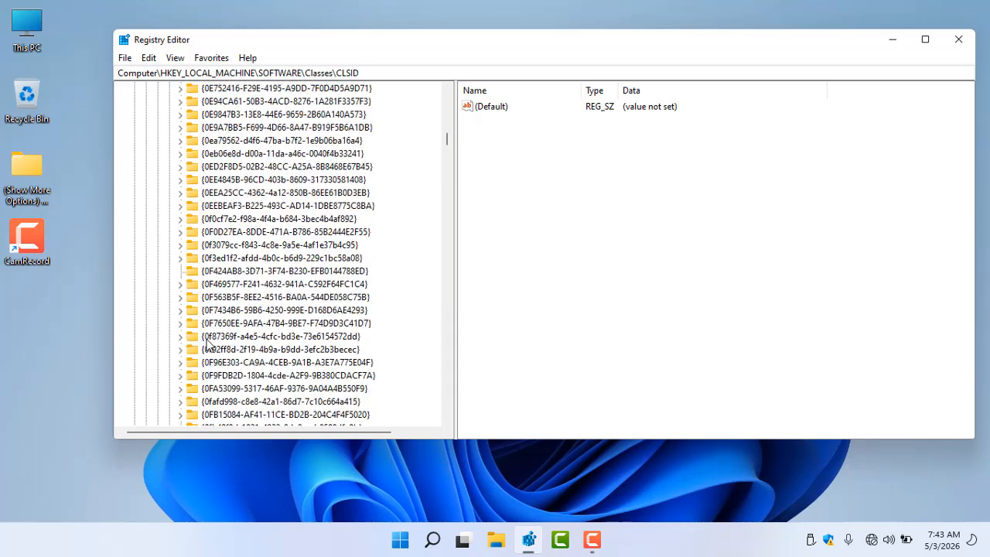
{"action": "left_click", "coordinate": [446, 324]}
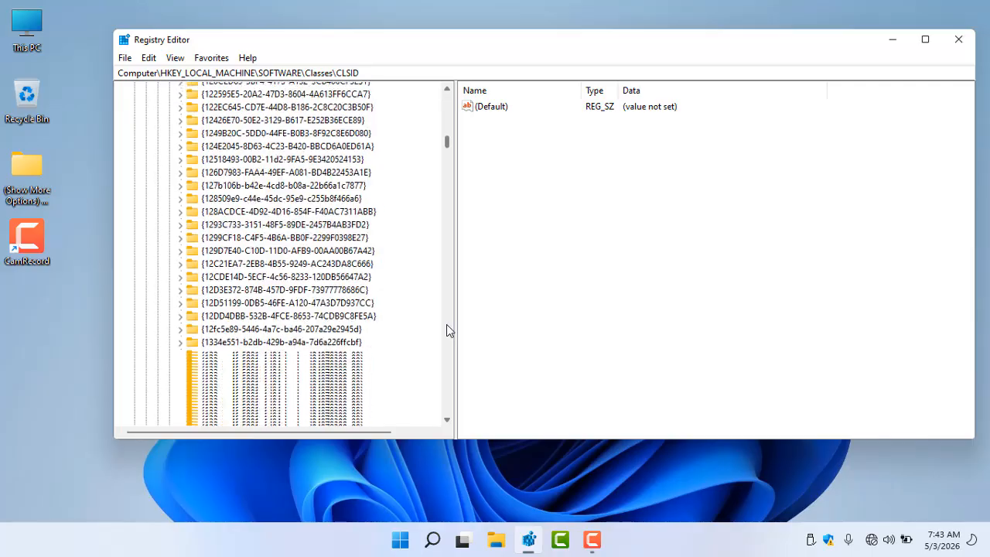
{"action": "left_click", "coordinate": [446, 324]}
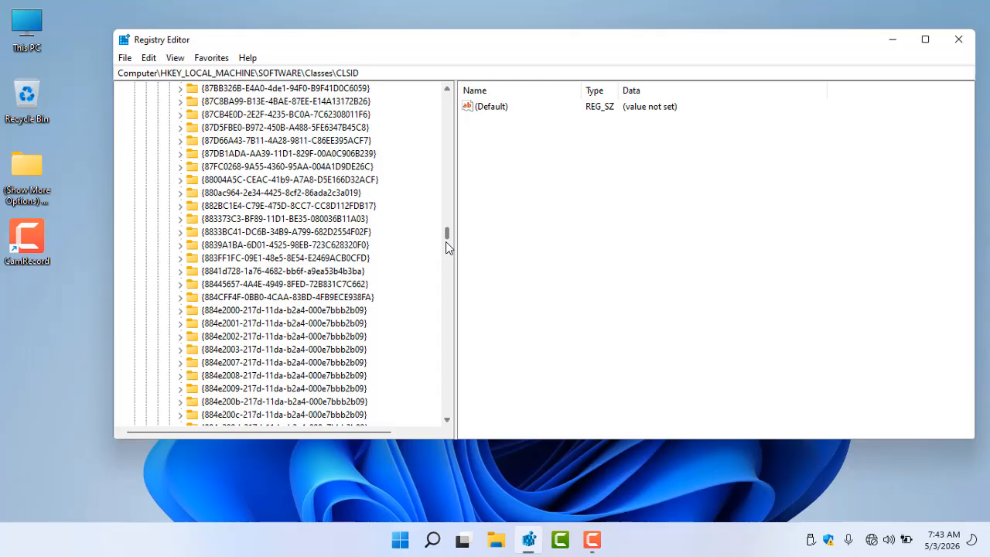
{"action": "left_click", "coordinate": [447, 93]}
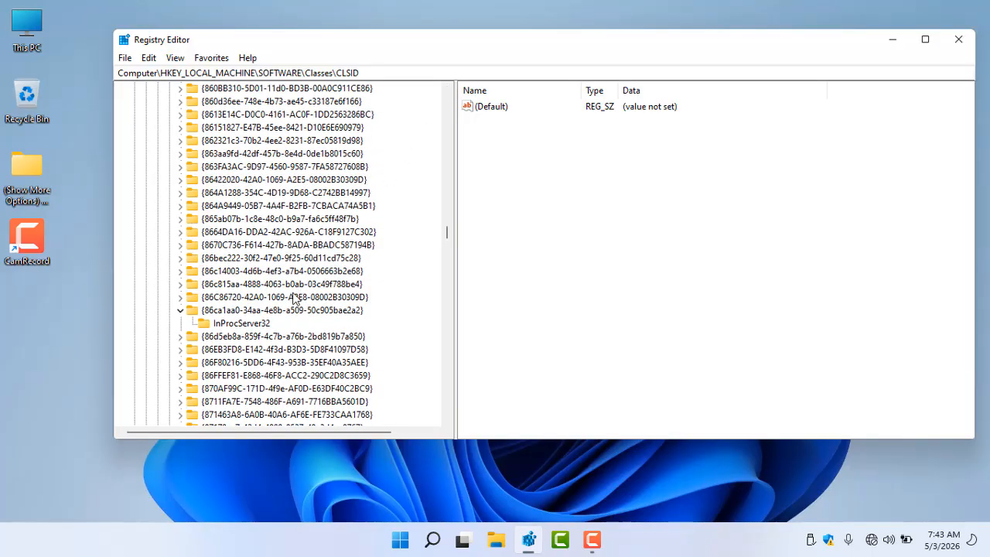
{"action": "left_click", "coordinate": [346, 312]}
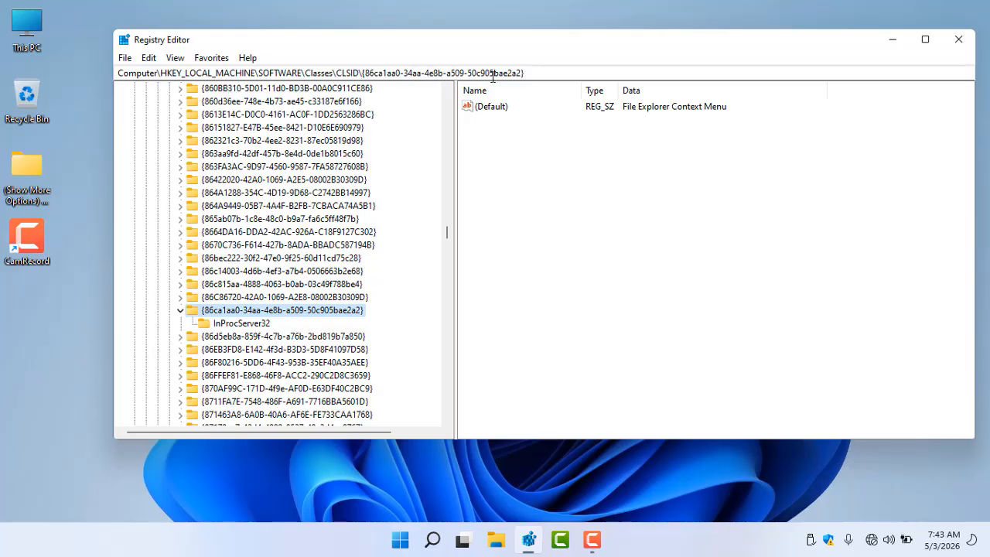
{"action": "left_click_drag", "start_coordinate": [535, 74], "coordinate": [366, 75]}
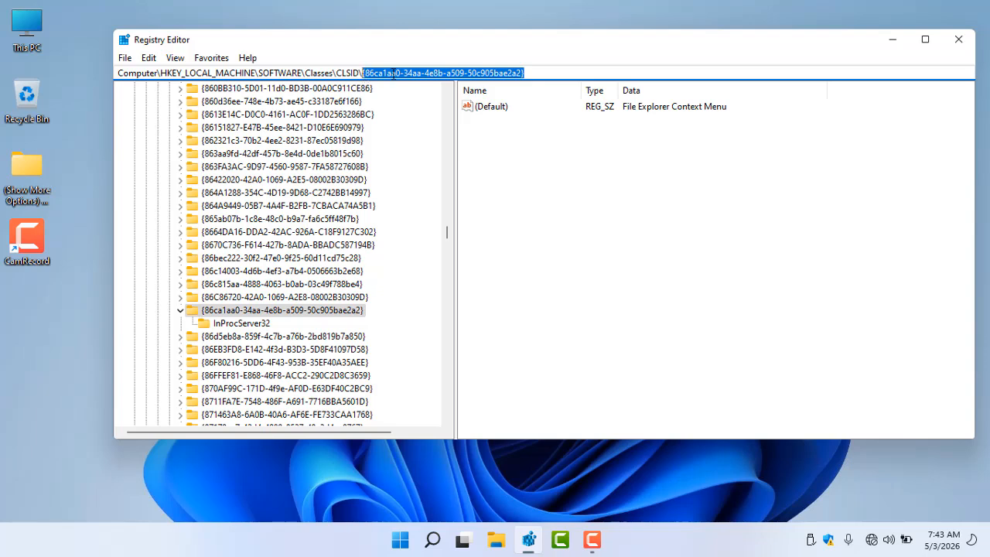
Open the File Explorer Context Menu Locations into Registry.txt note from the (Show More Options) Project folder
{"action": "left_click", "coordinate": [25, 182]}
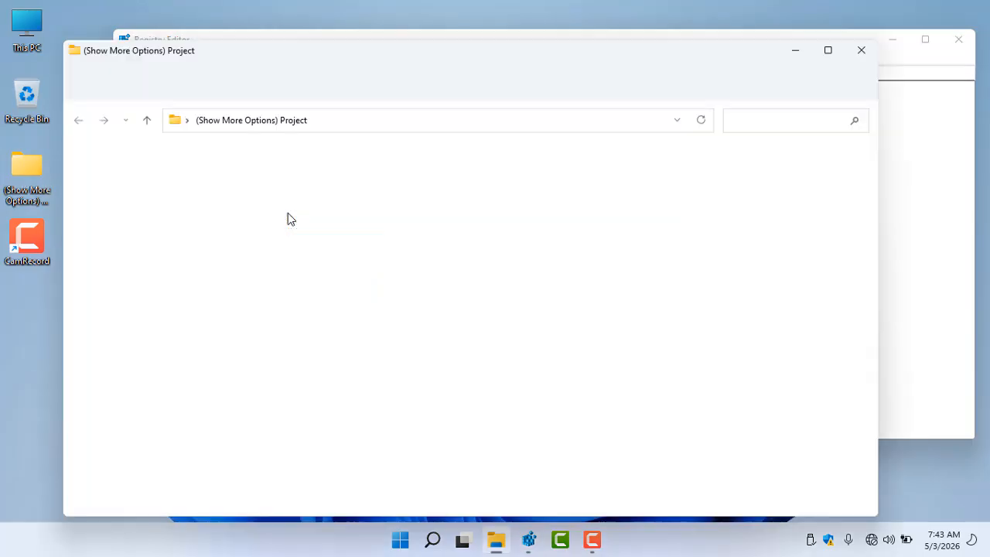
{"action": "left_click", "coordinate": [282, 174]}
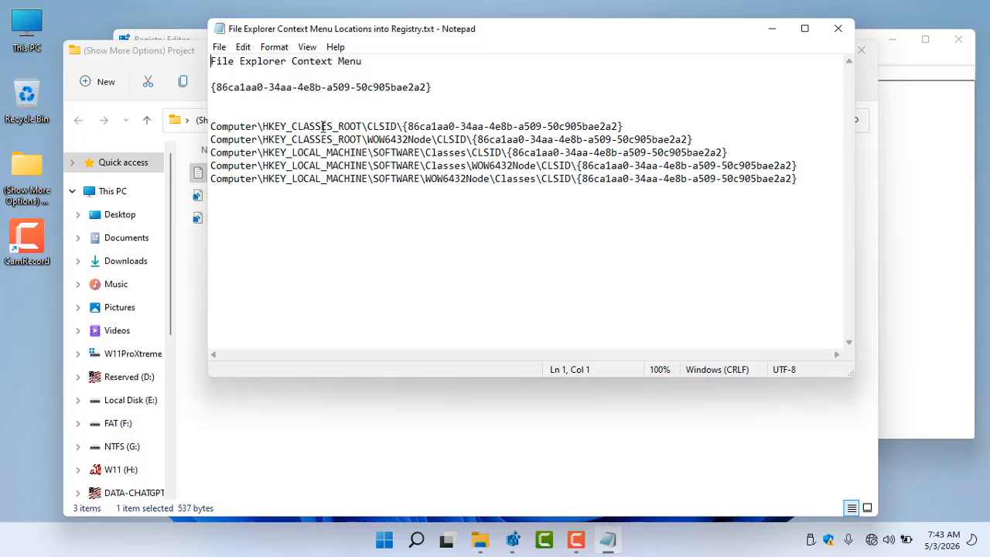
Compare the registry paths listed in the note, then close Notepad and the project folder
{"action": "left_click_drag", "start_coordinate": [320, 126], "coordinate": [466, 140]}
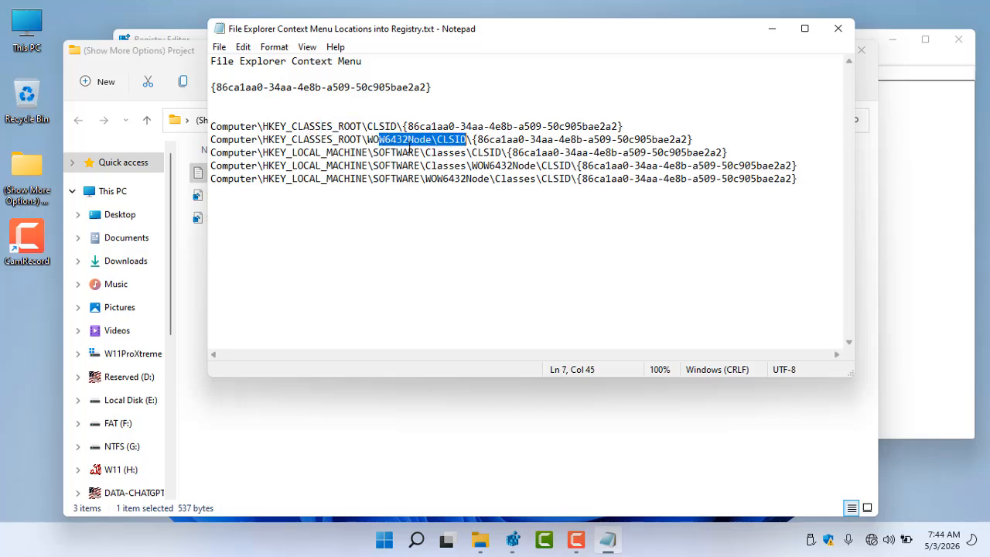
{"action": "left_click", "coordinate": [403, 140]}
{"action": "left_click_drag", "start_coordinate": [726, 152], "coordinate": [206, 155]}
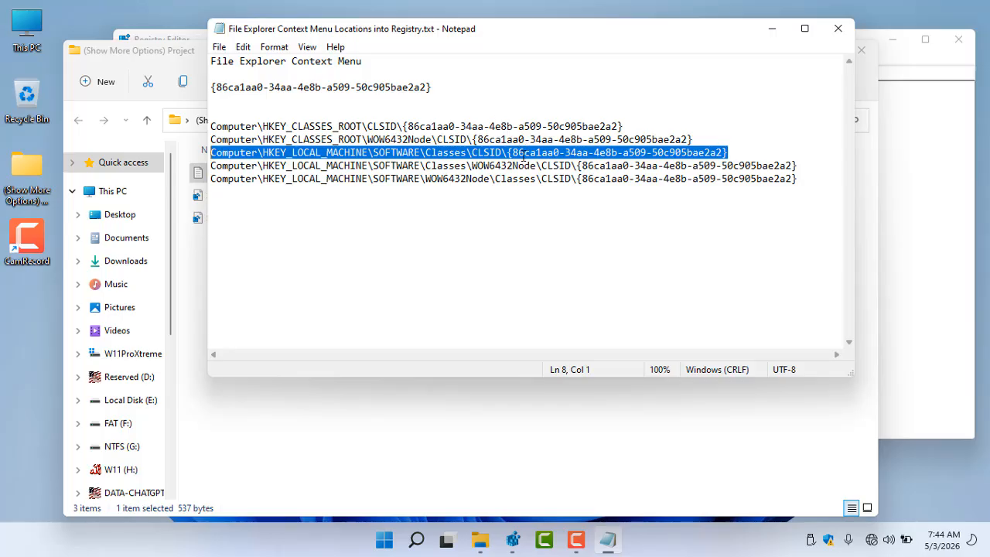
{"action": "left_click_drag", "start_coordinate": [736, 152], "coordinate": [213, 153]}
{"action": "left_click", "coordinate": [838, 30]}
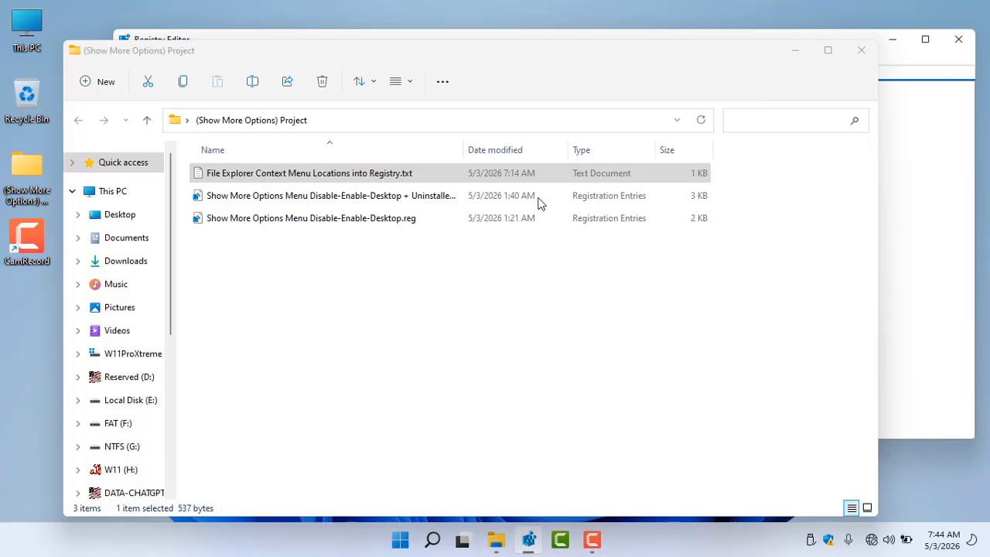
{"action": "left_click", "coordinate": [859, 51]}
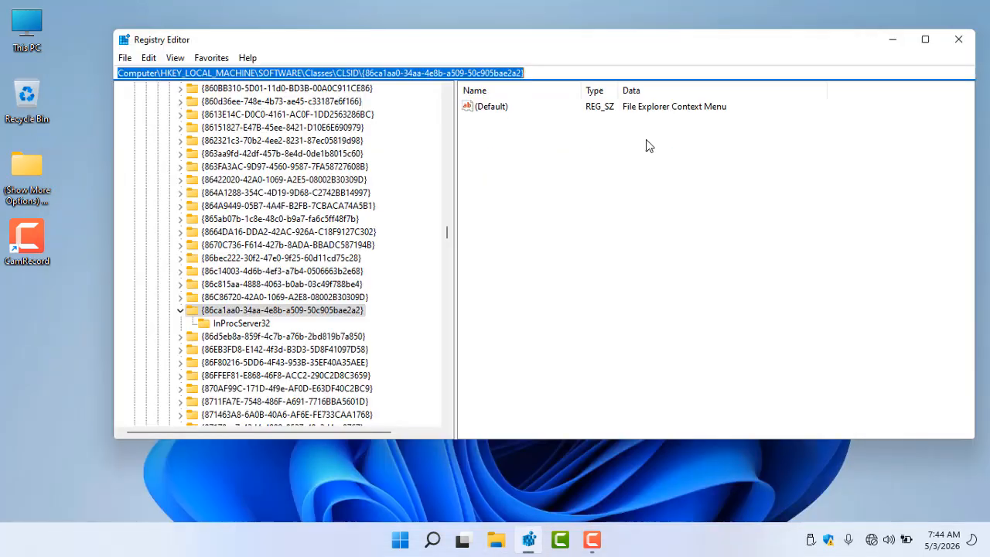
Select the InProcServer32 key under this CLSID, open its advanced security permissions and start changing the owner
{"action": "left_click", "coordinate": [258, 325]}
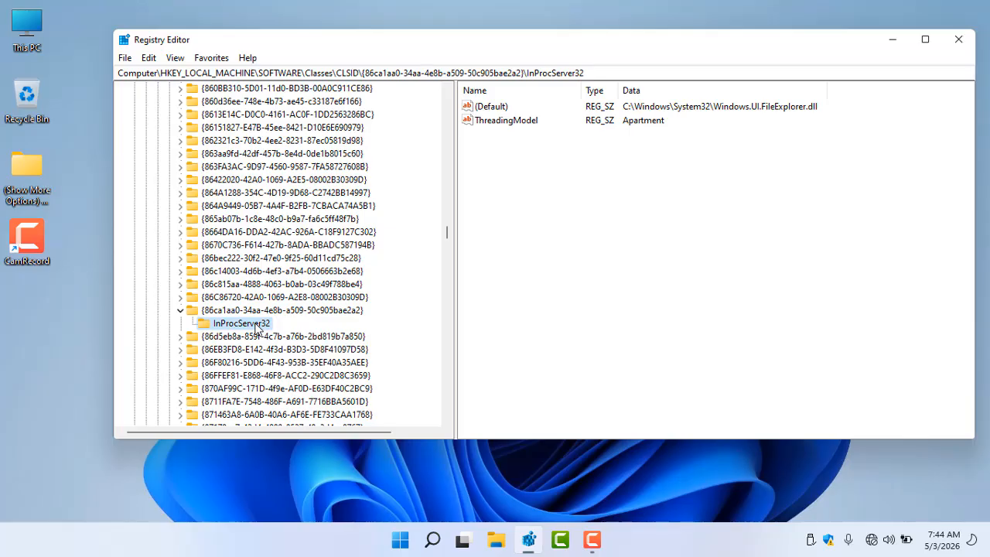
{"action": "right_click", "coordinate": [257, 326]}
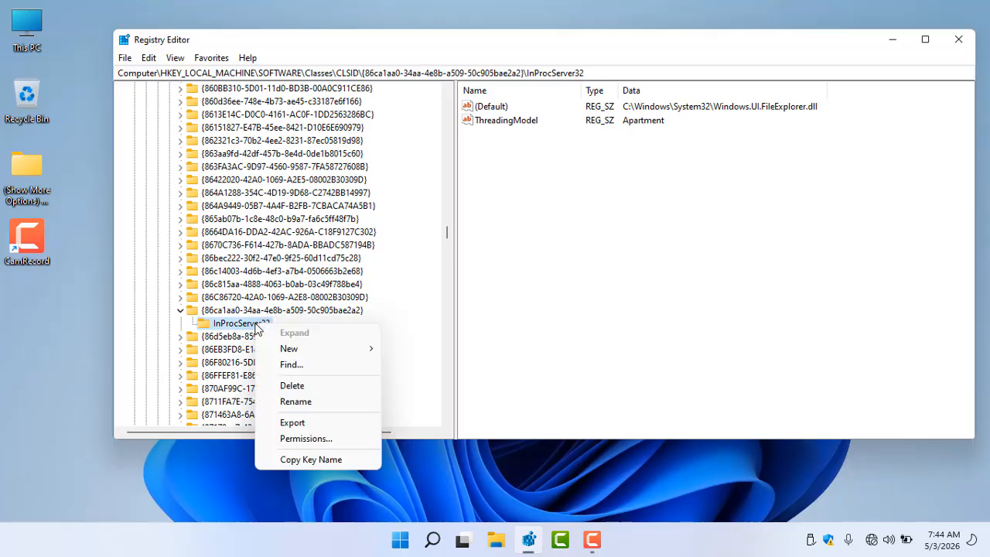
{"action": "left_click", "coordinate": [304, 439]}
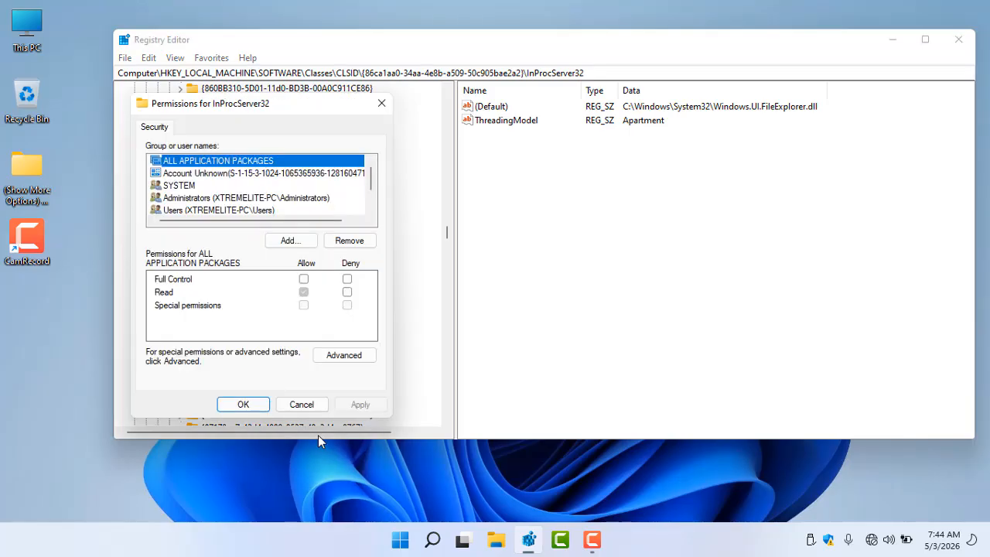
{"action": "left_click", "coordinate": [345, 359]}
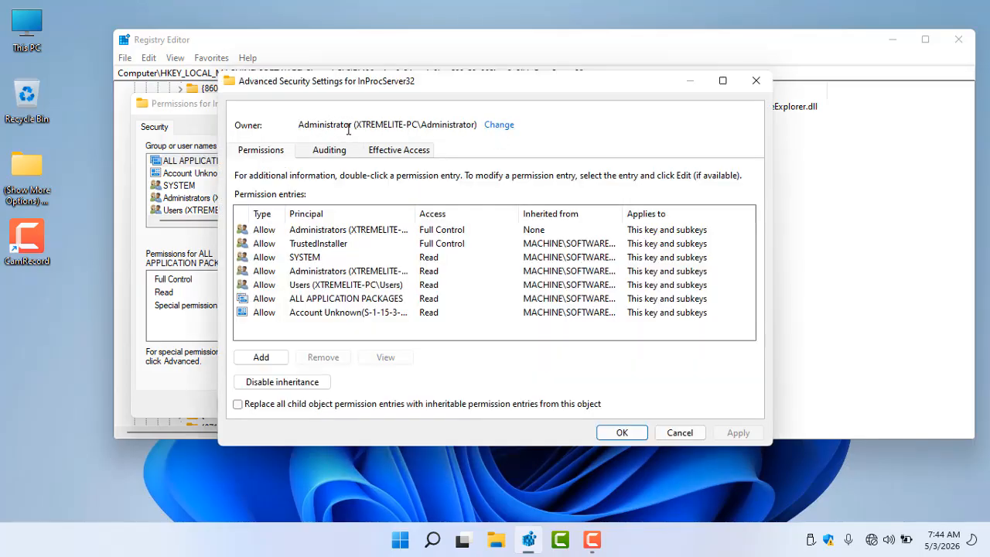
{"action": "left_click", "coordinate": [501, 126]}
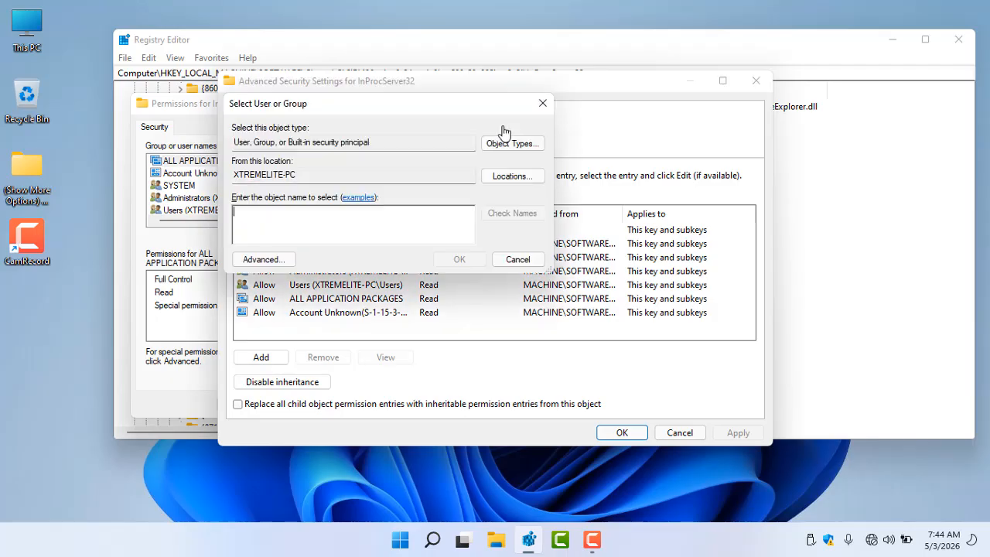
Search all users and groups and pick Access Control Assistance Operators as the owner name
{"action": "left_click", "coordinate": [267, 263]}
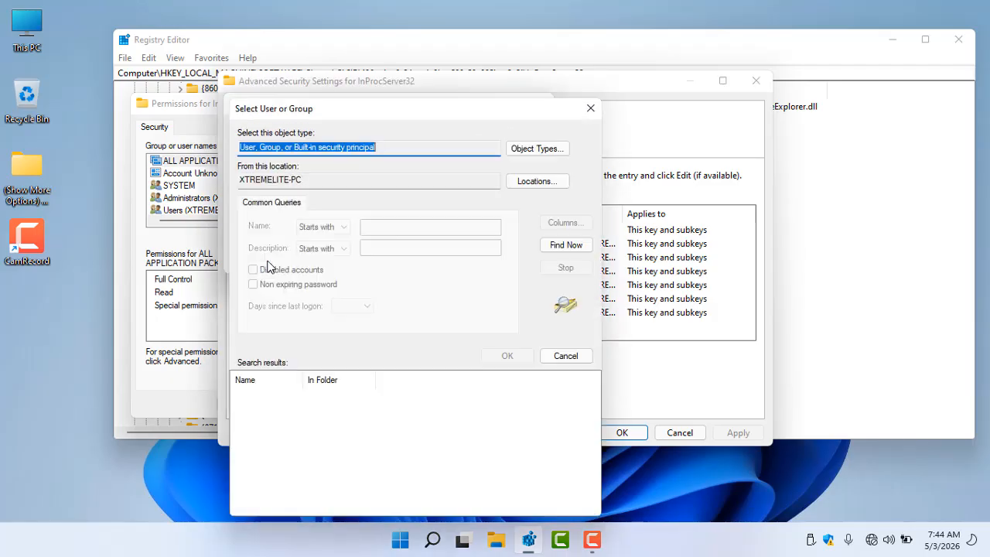
{"action": "left_click", "coordinate": [572, 246]}
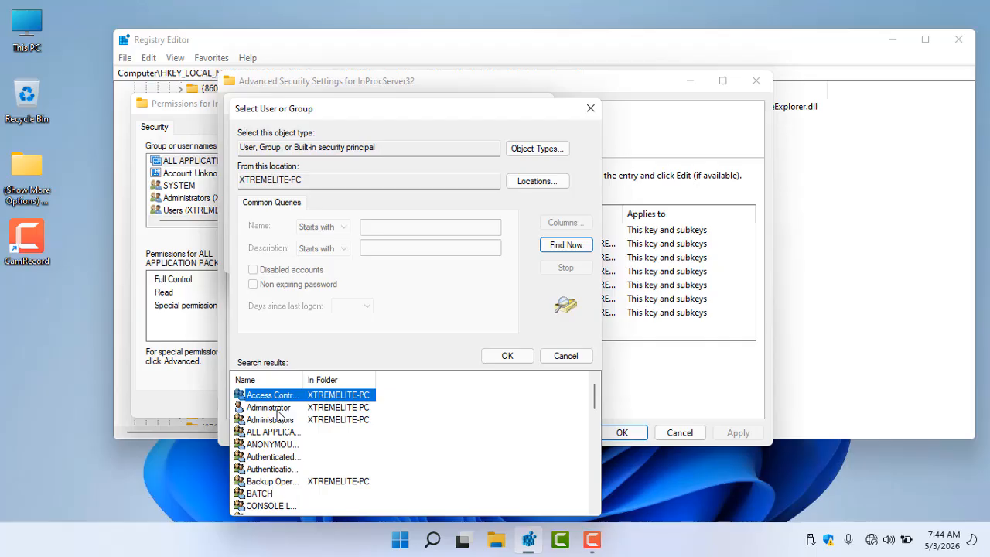
{"action": "key", "text": "Return"}
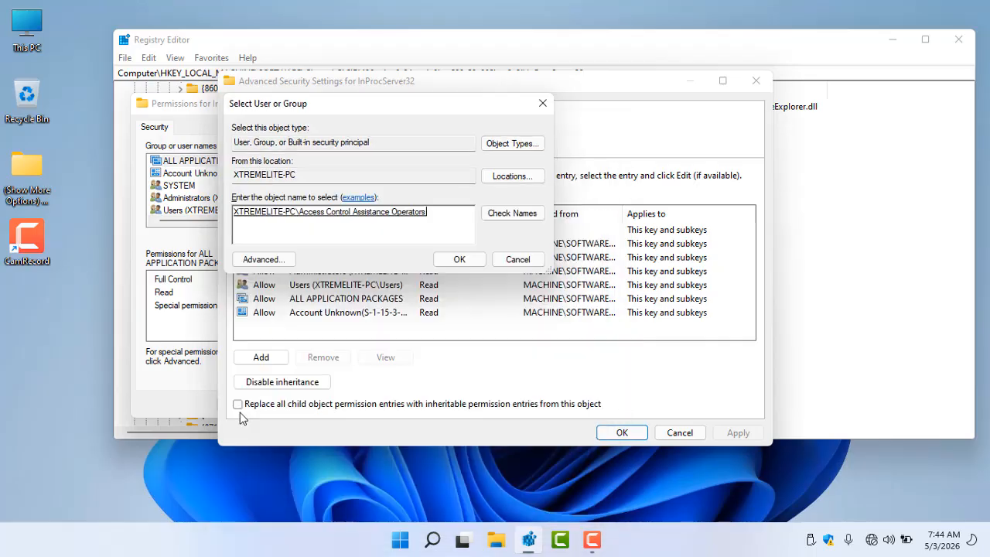
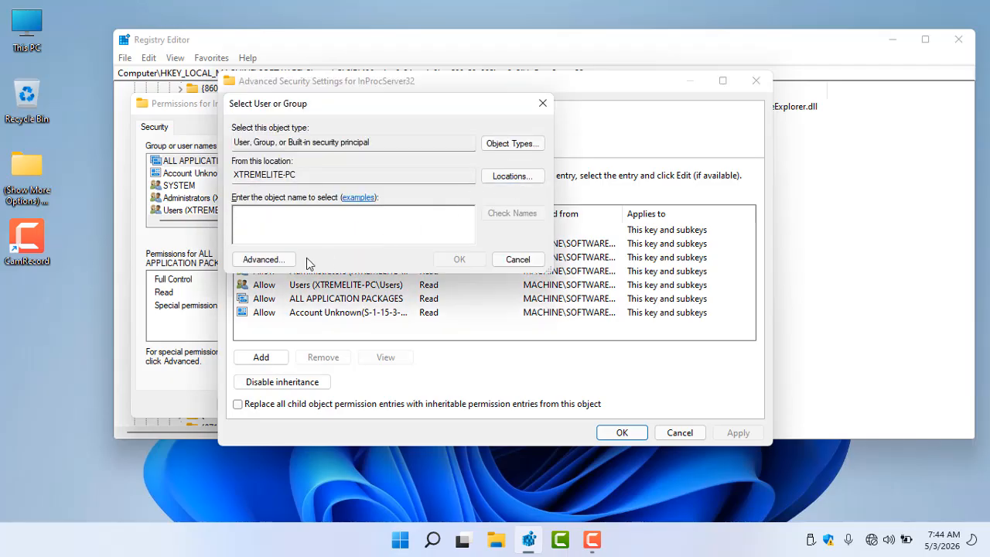
Search all users and groups and set Administrator as the InProcServer32 key's new owner
{"action": "left_click", "coordinate": [273, 260]}
{"action": "left_click", "coordinate": [565, 245]}
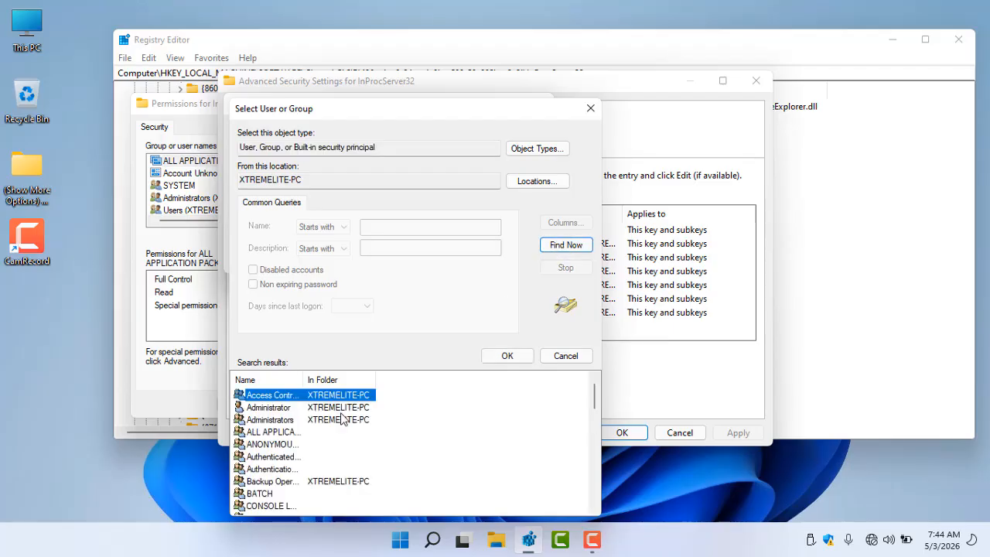
{"action": "left_click", "coordinate": [251, 408]}
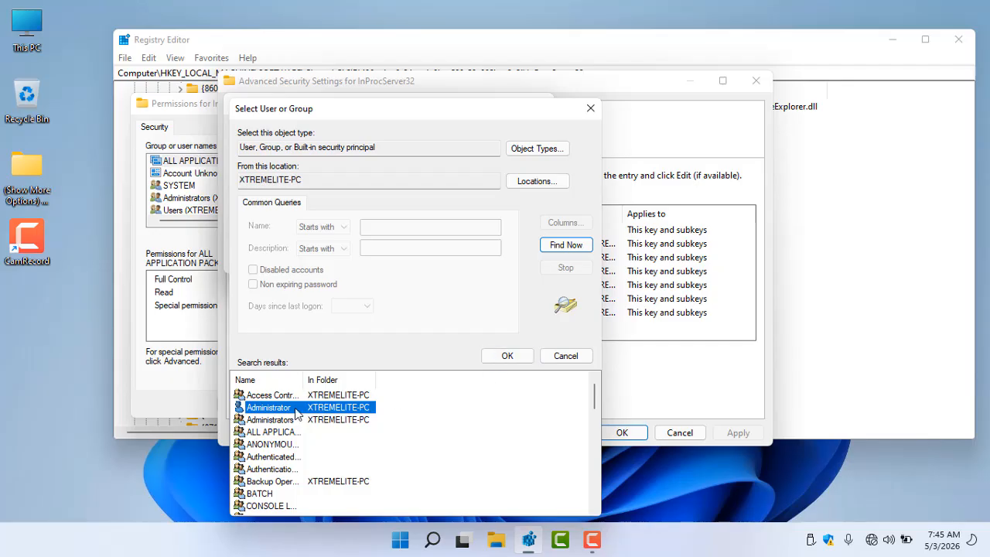
{"action": "left_click", "coordinate": [505, 357]}
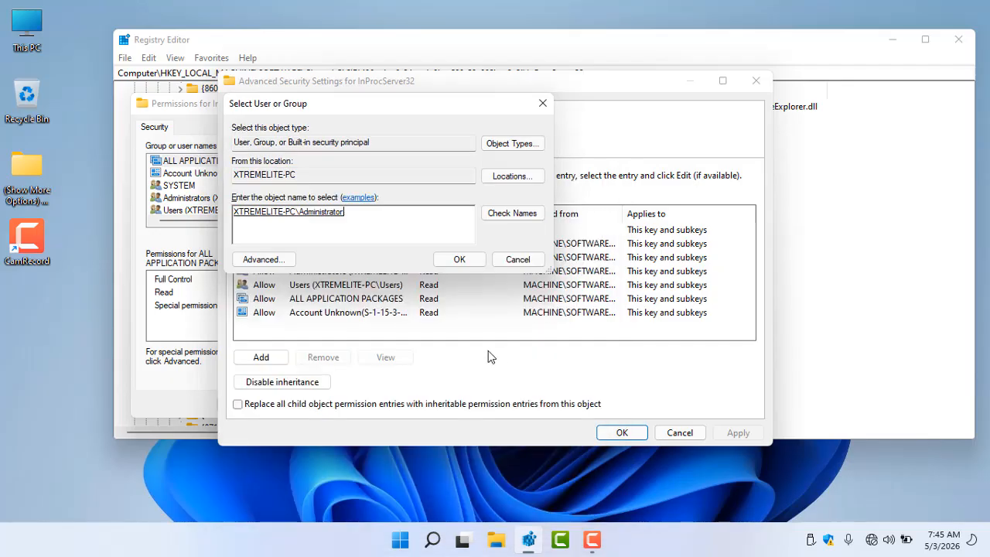
{"action": "left_click", "coordinate": [453, 260]}
Replace the owner on subcontainers and all child permission entries, confirm the warning and close the permissions dialog
{"action": "left_click", "coordinate": [303, 144]}
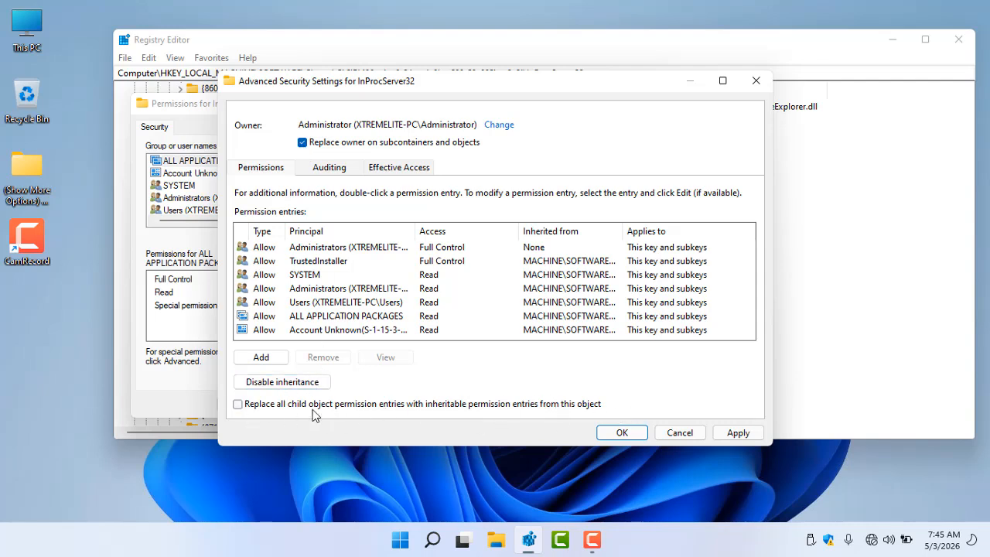
{"action": "left_click", "coordinate": [272, 406]}
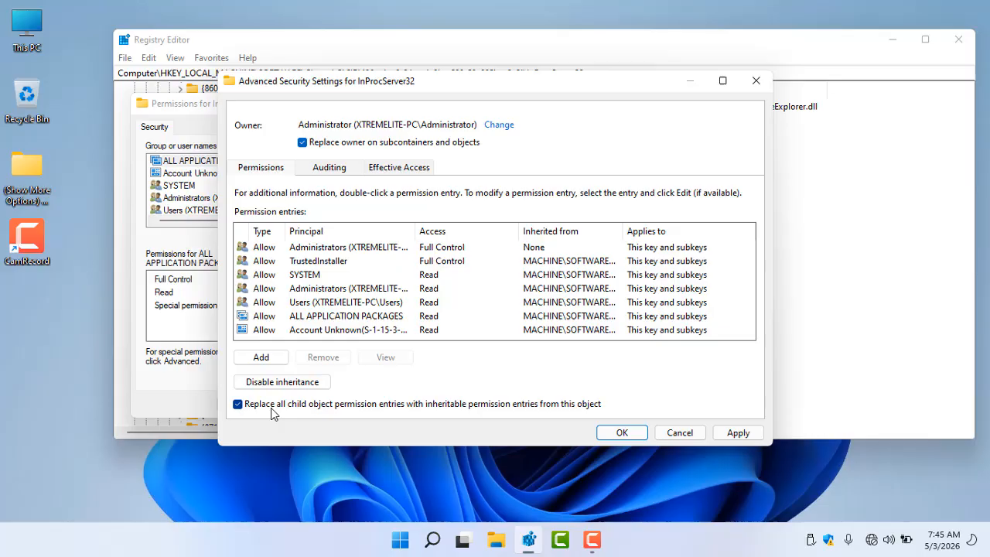
{"action": "left_click", "coordinate": [615, 431]}
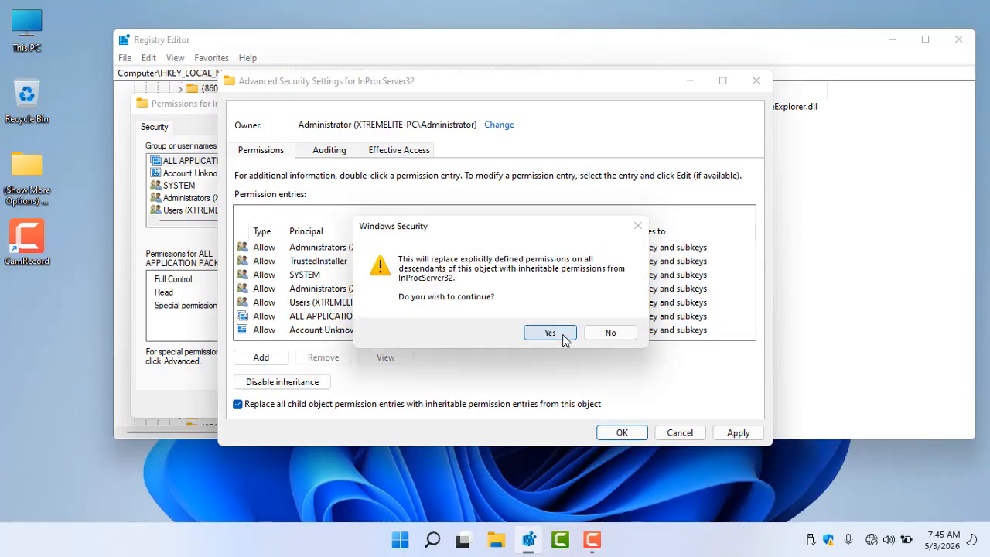
{"action": "left_click", "coordinate": [564, 341]}
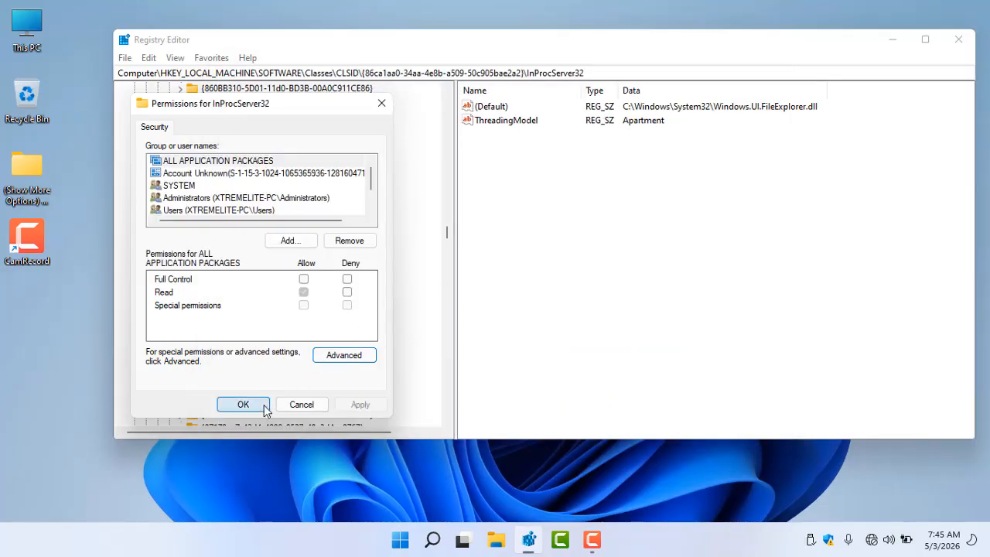
{"action": "left_click", "coordinate": [207, 199]}
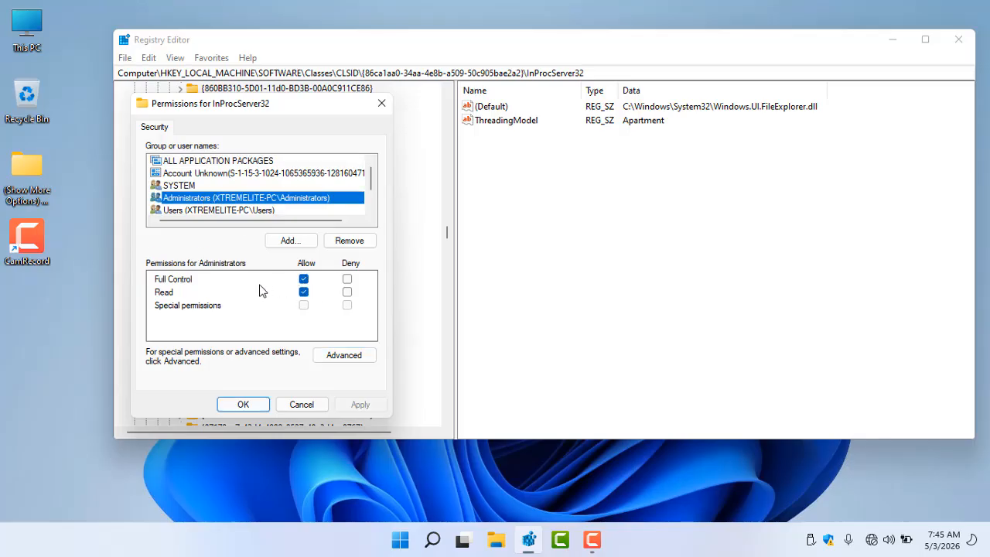
{"action": "left_click", "coordinate": [264, 404]}
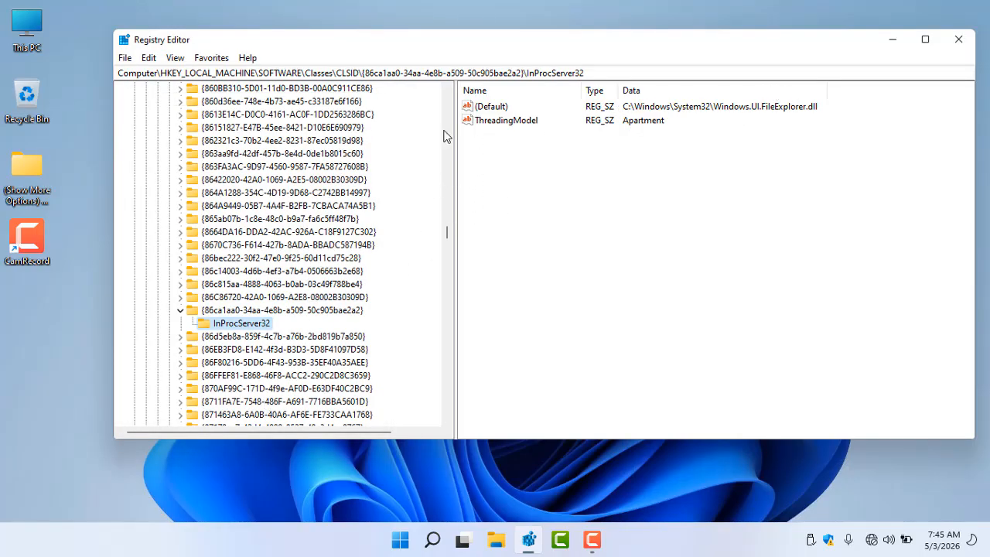
Open the desktop's full context menu and choose Enable under Show More Options Menu
{"action": "left_click", "coordinate": [498, 110]}
{"action": "left_click", "coordinate": [489, 111]}
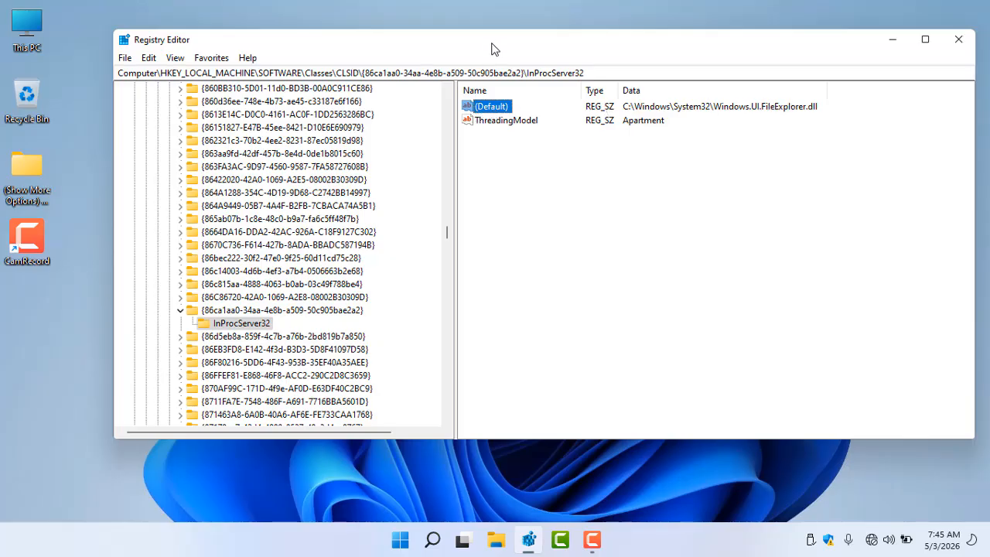
{"action": "left_click_drag", "start_coordinate": [488, 45], "coordinate": [520, 46]}
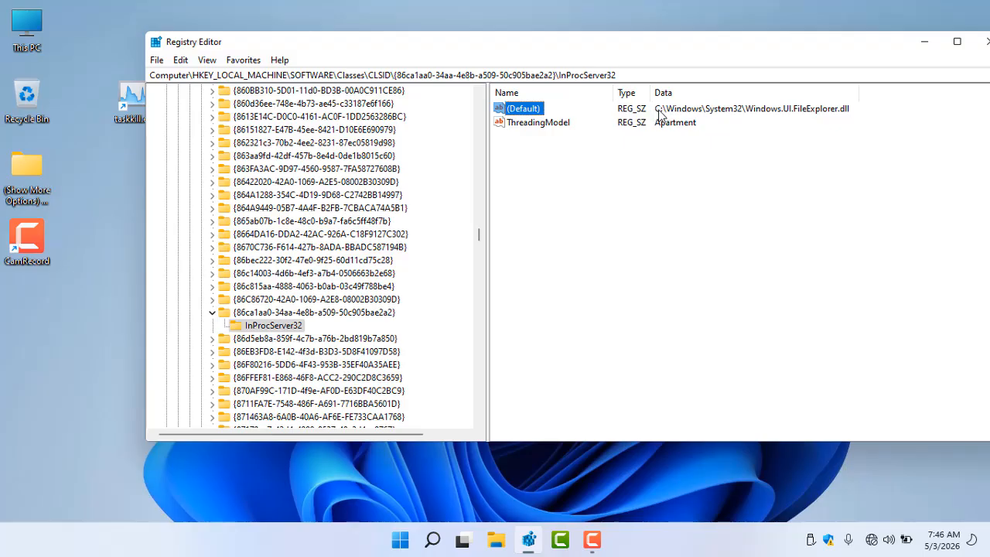
{"action": "right_click", "coordinate": [90, 338]}
{"action": "left_click", "coordinate": [163, 353]}
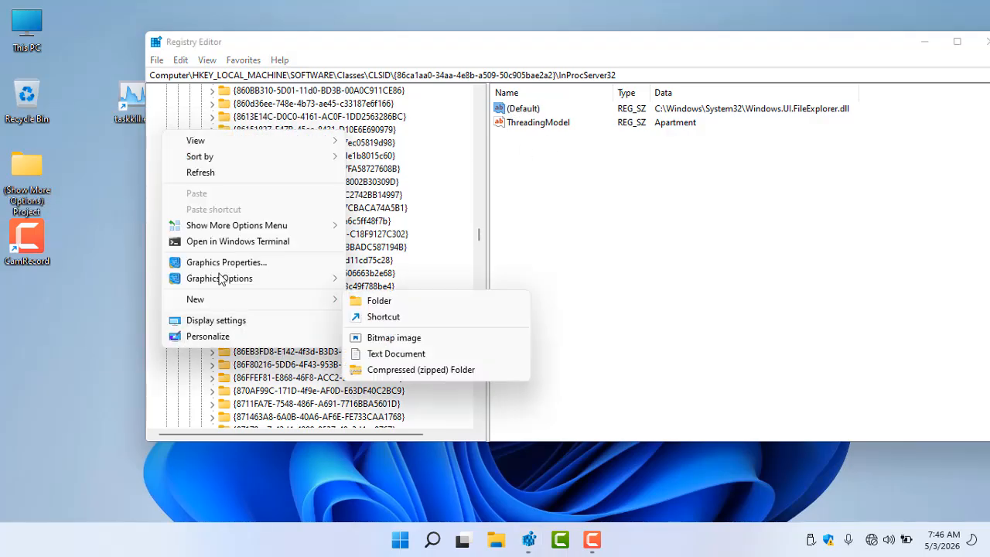
{"action": "mouse_move", "coordinate": [219, 232]}
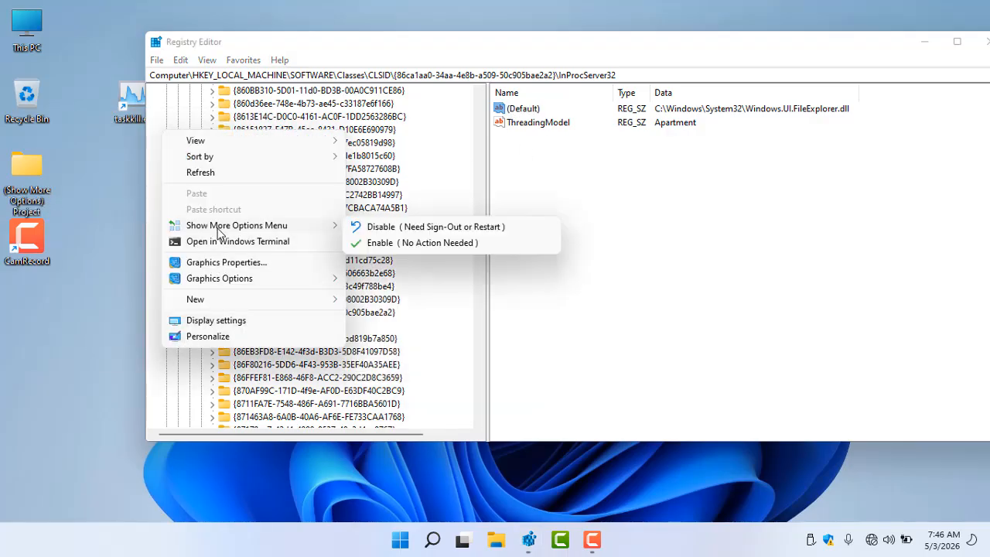
{"action": "left_click", "coordinate": [389, 249]}
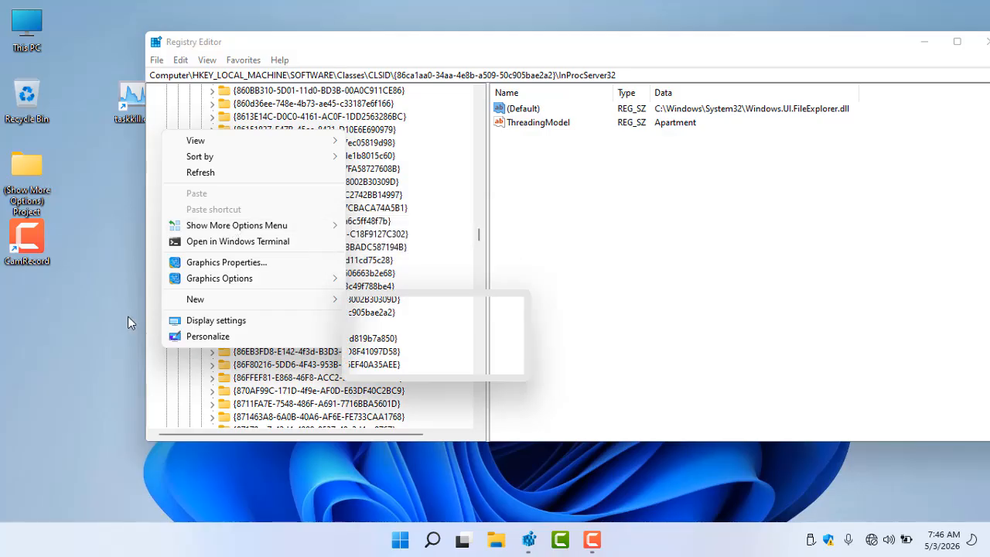
Choose Disable under Show More Options Menu in the desktop's full context menu
{"action": "right_click", "coordinate": [57, 324]}
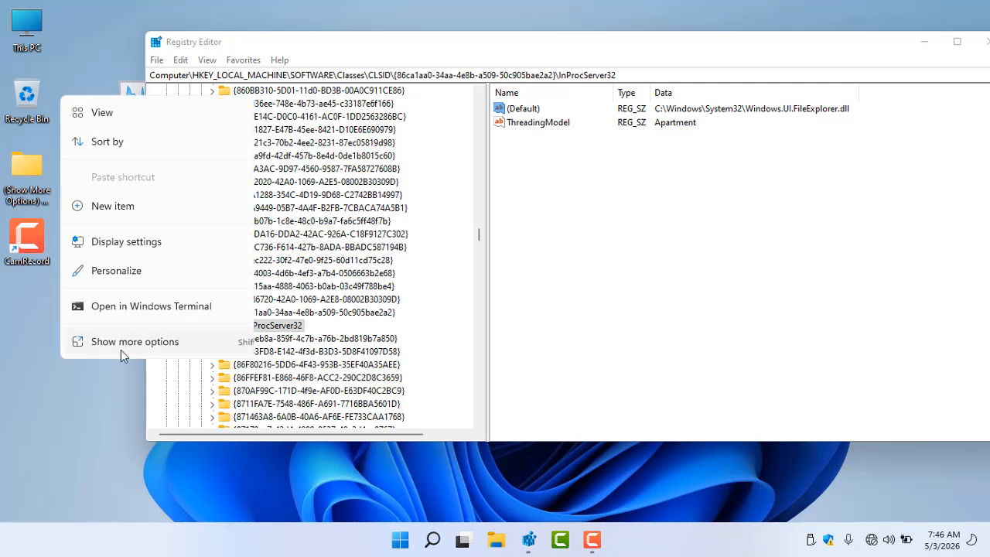
{"action": "left_click", "coordinate": [114, 341]}
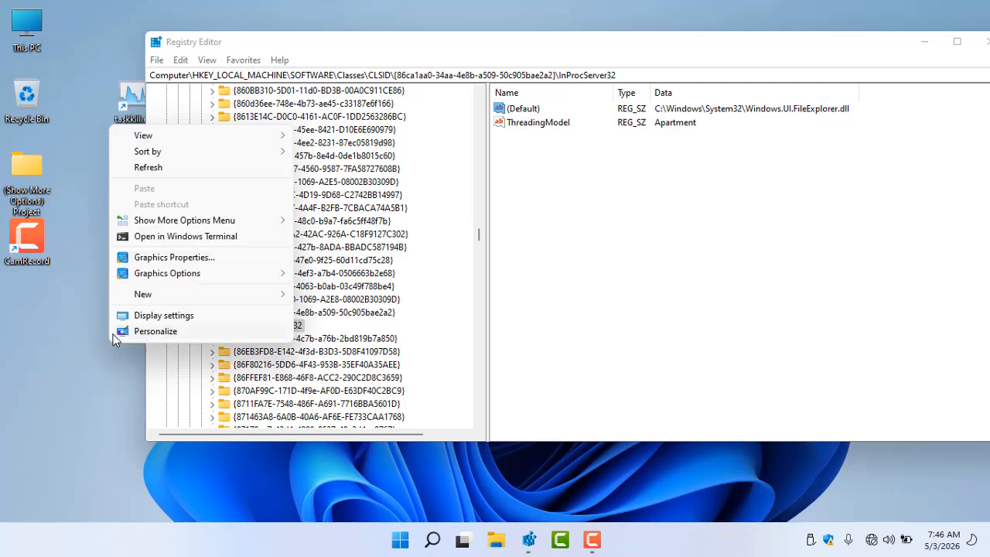
{"action": "mouse_move", "coordinate": [168, 221]}
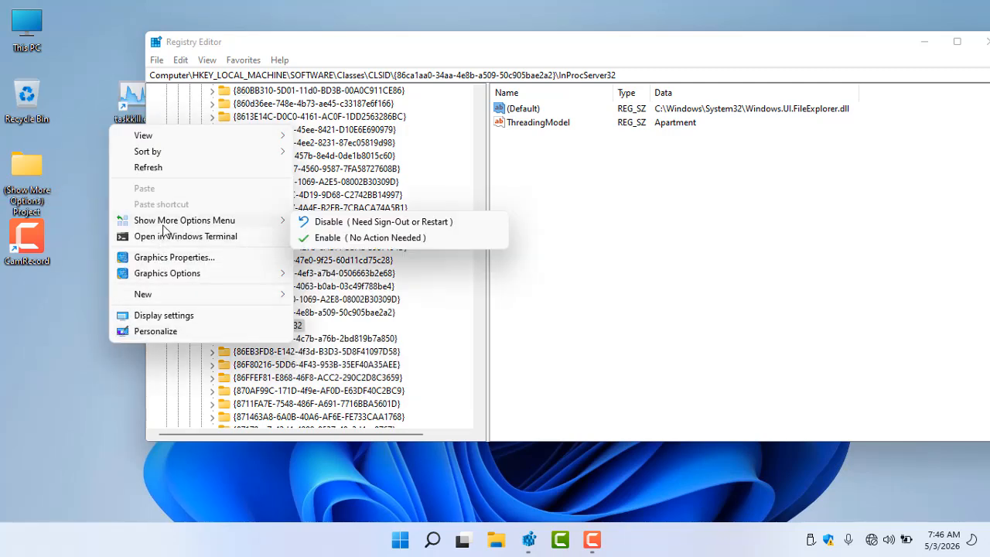
{"action": "left_click", "coordinate": [373, 222]}
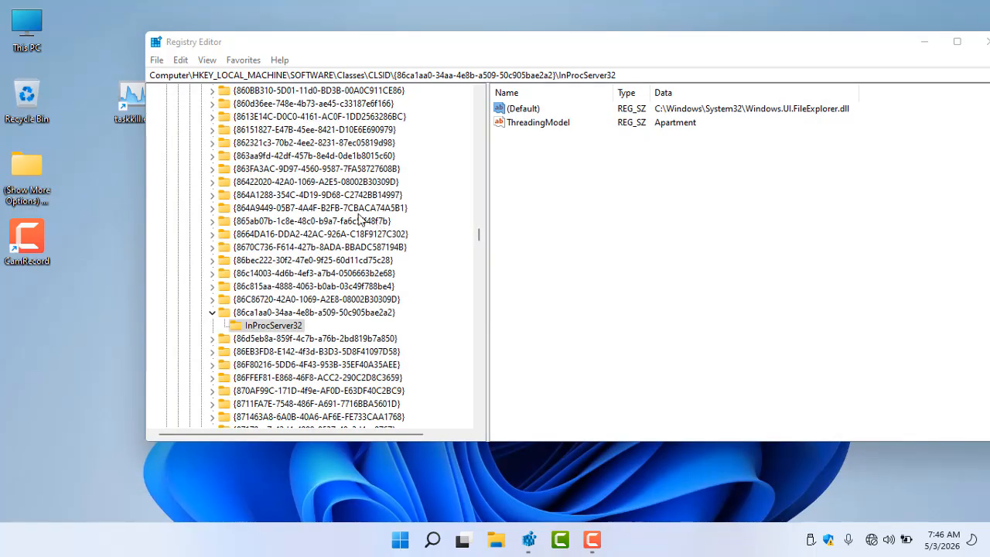
Refresh the registry view and re-check the desktop context menu
{"action": "left_click", "coordinate": [210, 64]}
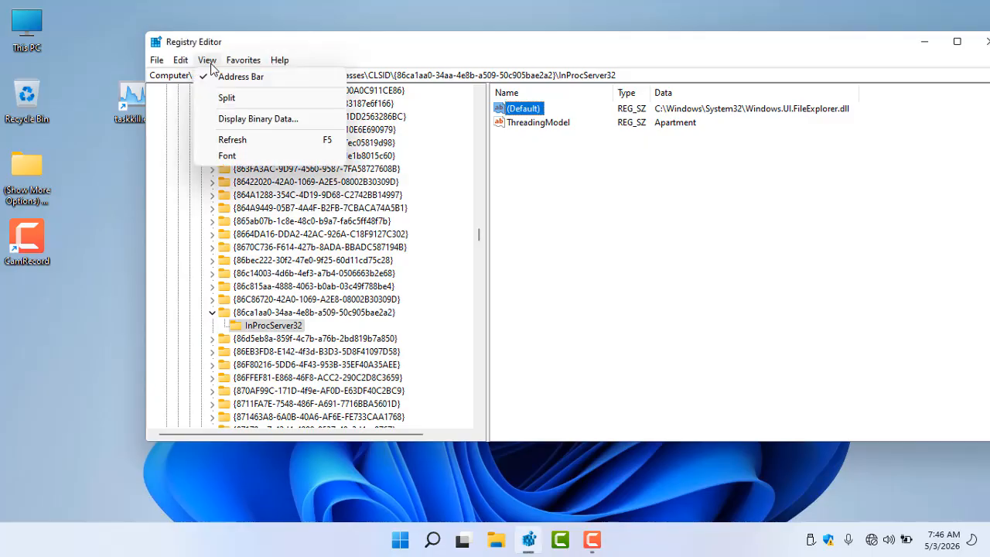
{"action": "left_click", "coordinate": [242, 146]}
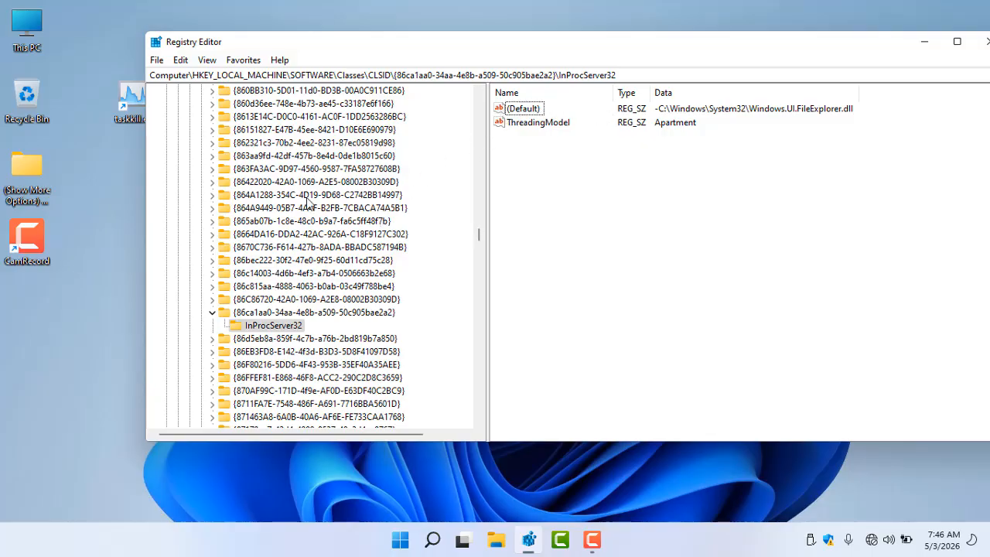
{"action": "left_click", "coordinate": [75, 319]}
{"action": "right_click", "coordinate": [75, 320]}
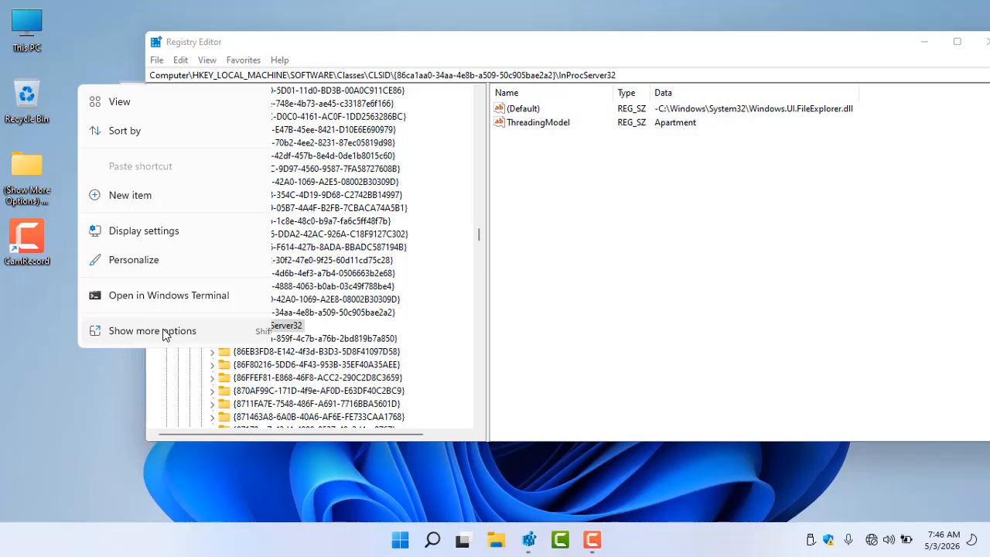
{"action": "left_click", "coordinate": [32, 341]}
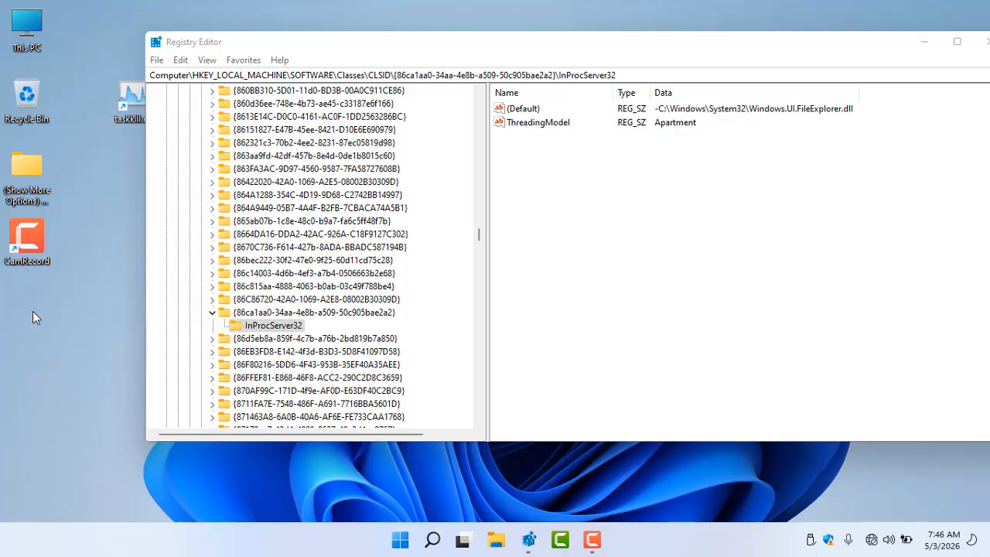
Close Registry Editor and dismiss the Start button's quick-link menu
{"action": "right_click", "coordinate": [400, 540]}
{"action": "mouse_move", "coordinate": [423, 481]}
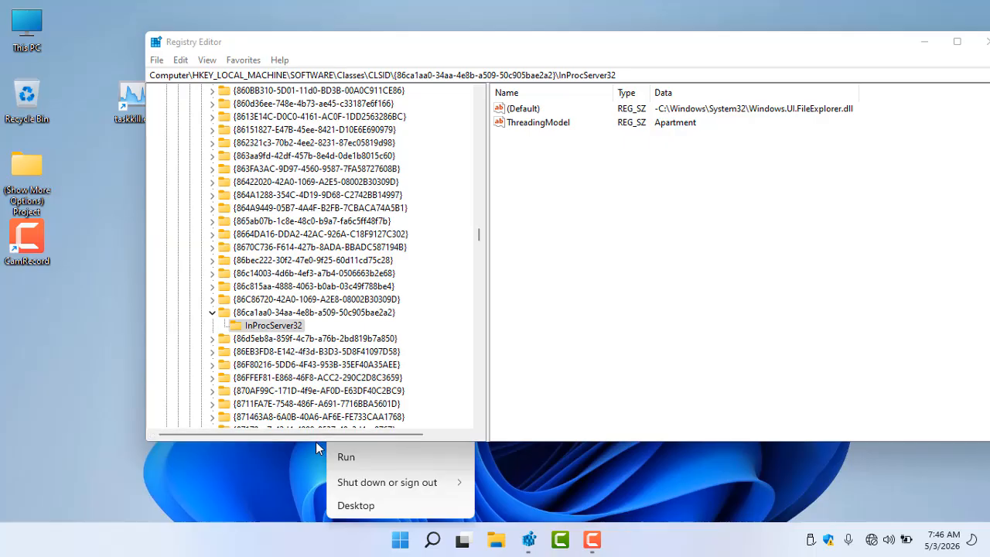
{"action": "left_click_drag", "start_coordinate": [316, 442], "coordinate": [316, 354]}
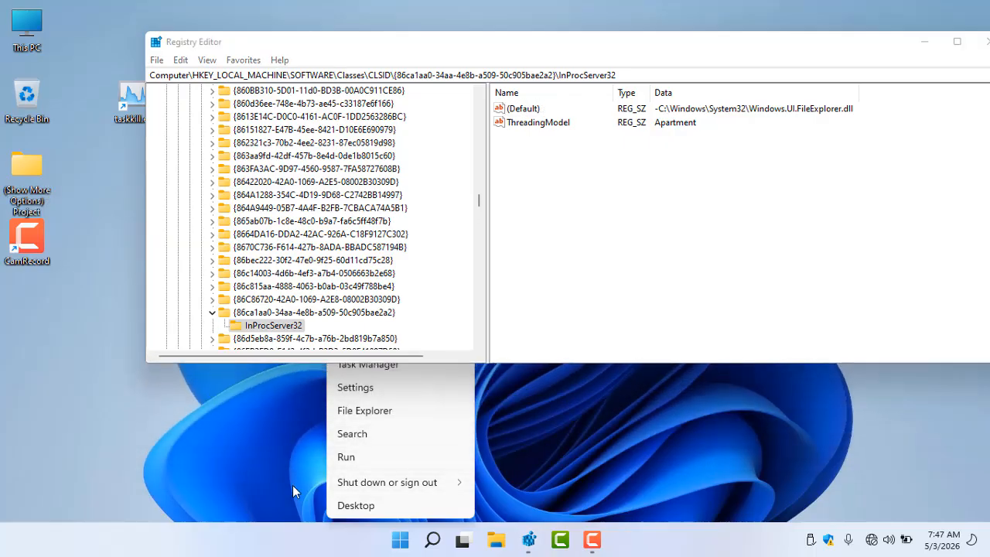
{"action": "mouse_move", "coordinate": [414, 484]}
{"action": "right_click", "coordinate": [208, 419]}
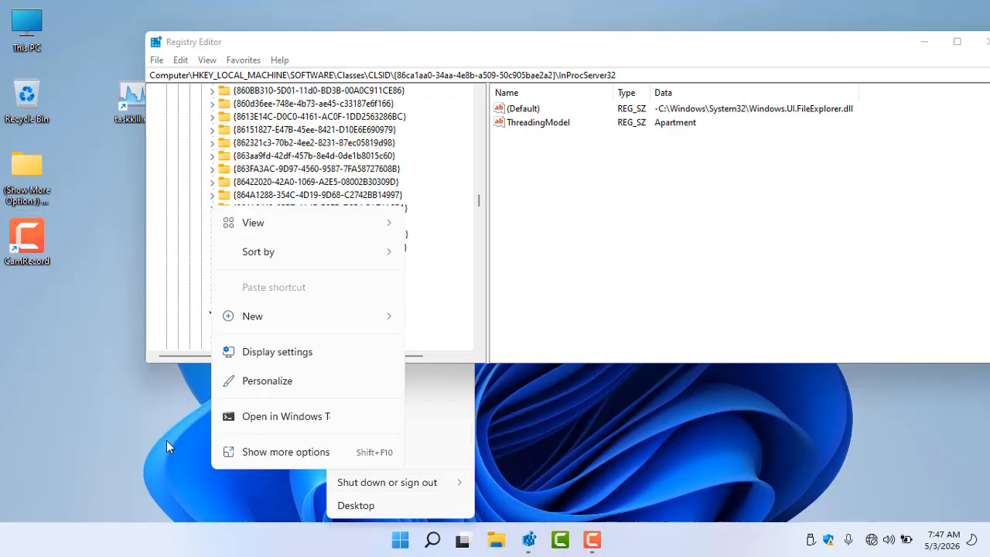
{"action": "left_click", "coordinate": [57, 298]}
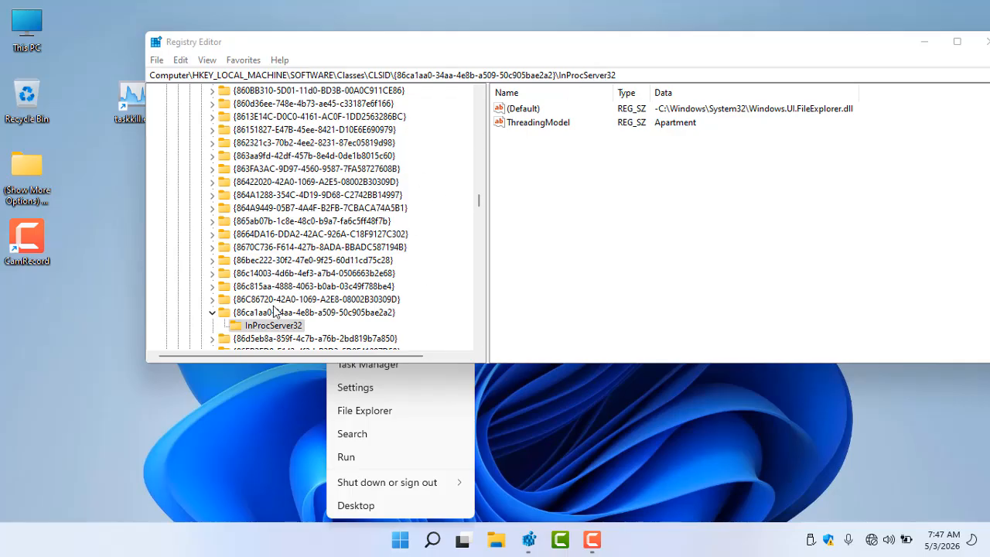
{"action": "left_click_drag", "start_coordinate": [542, 48], "coordinate": [379, 77]}
{"action": "left_click", "coordinate": [829, 71]}
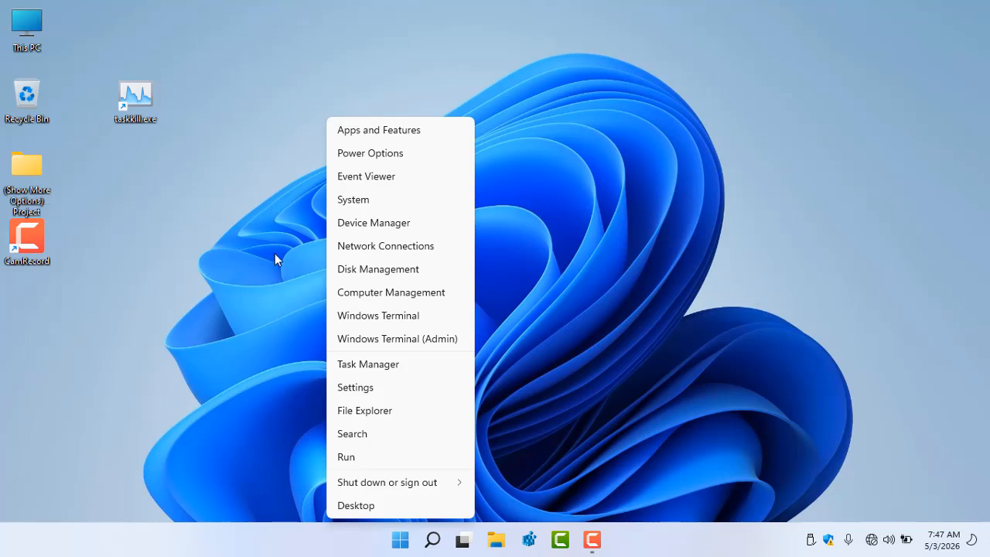
{"action": "left_click", "coordinate": [403, 539]}
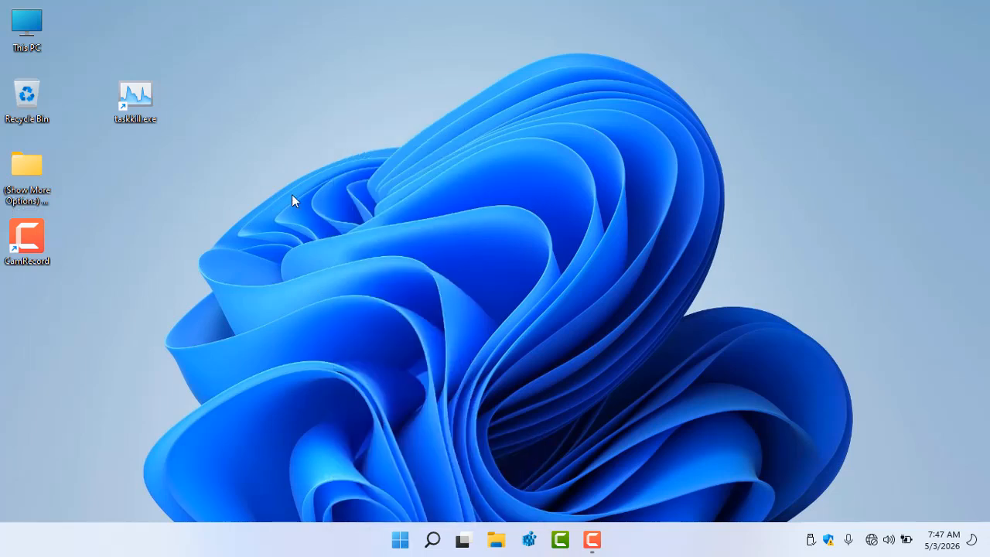
Examine the desktop and project folder context menus
{"action": "right_click", "coordinate": [275, 81]}
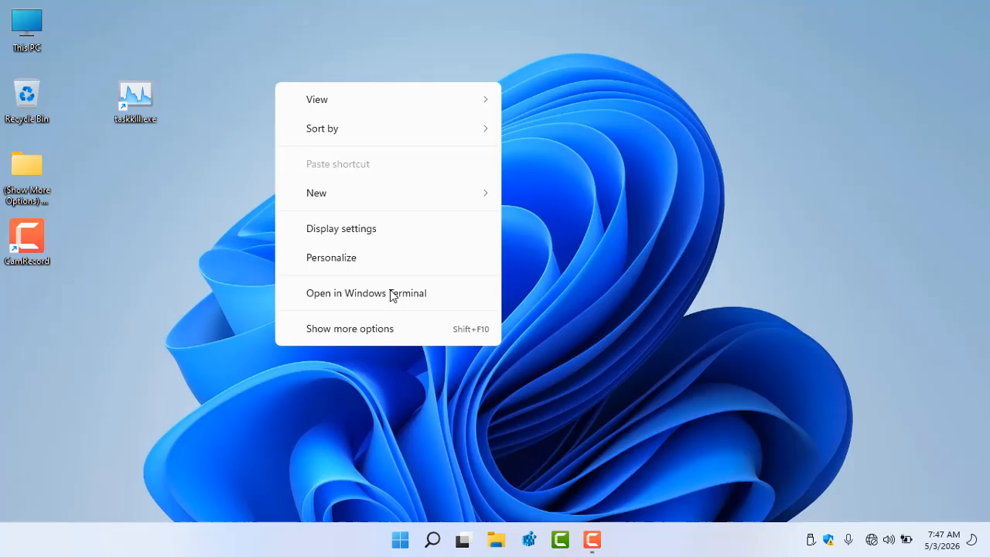
{"action": "left_click", "coordinate": [408, 331]}
{"action": "mouse_move", "coordinate": [433, 204]}
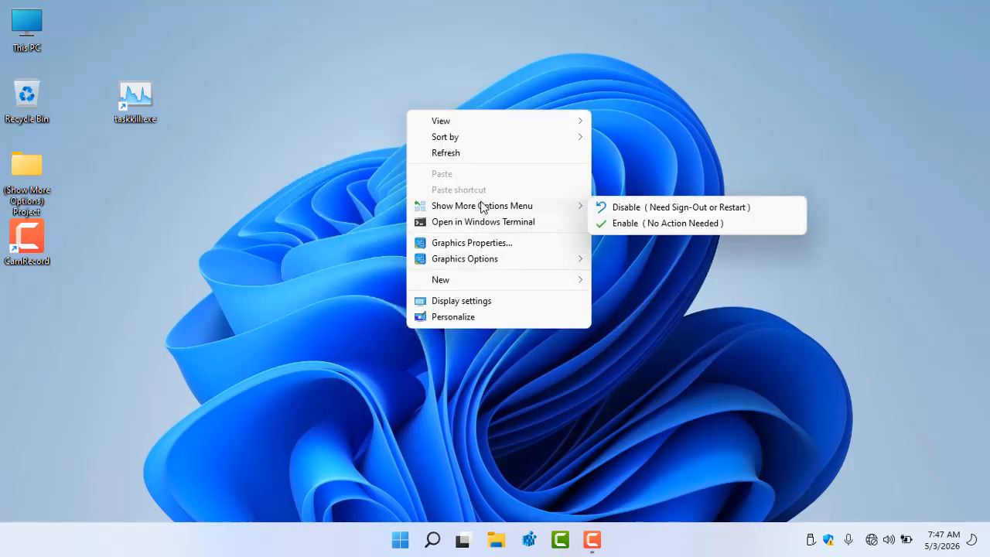
{"action": "left_click", "coordinate": [23, 176]}
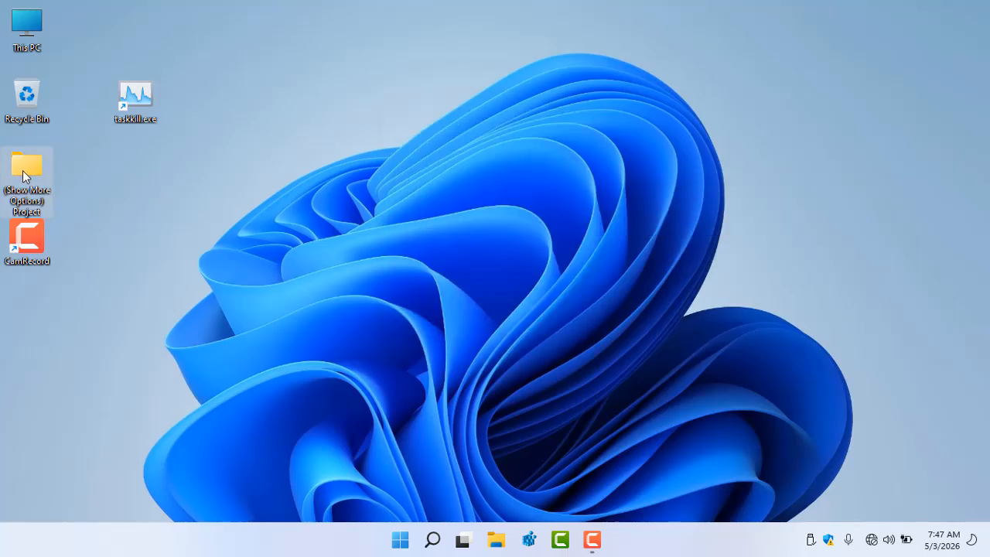
{"action": "right_click", "coordinate": [24, 176]}
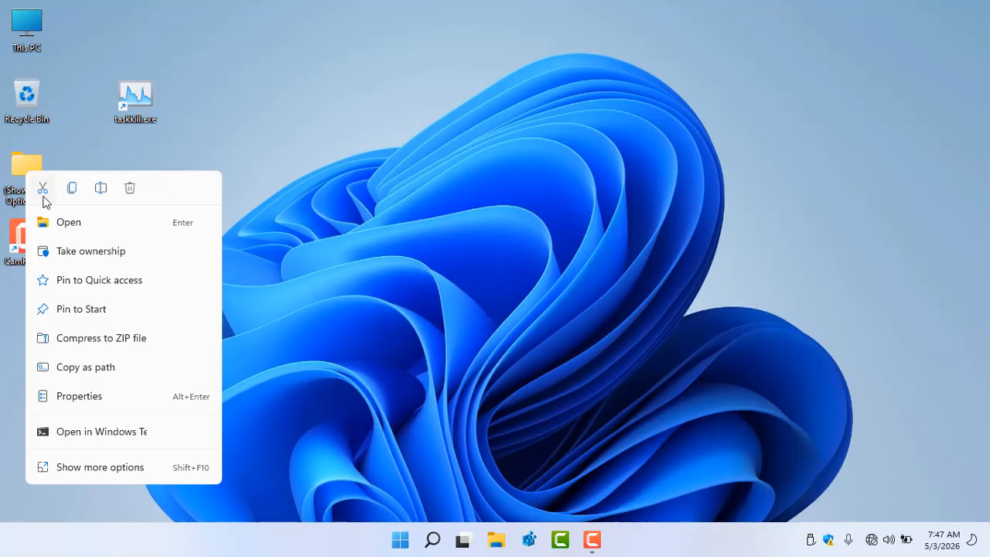
{"action": "left_click", "coordinate": [250, 143]}
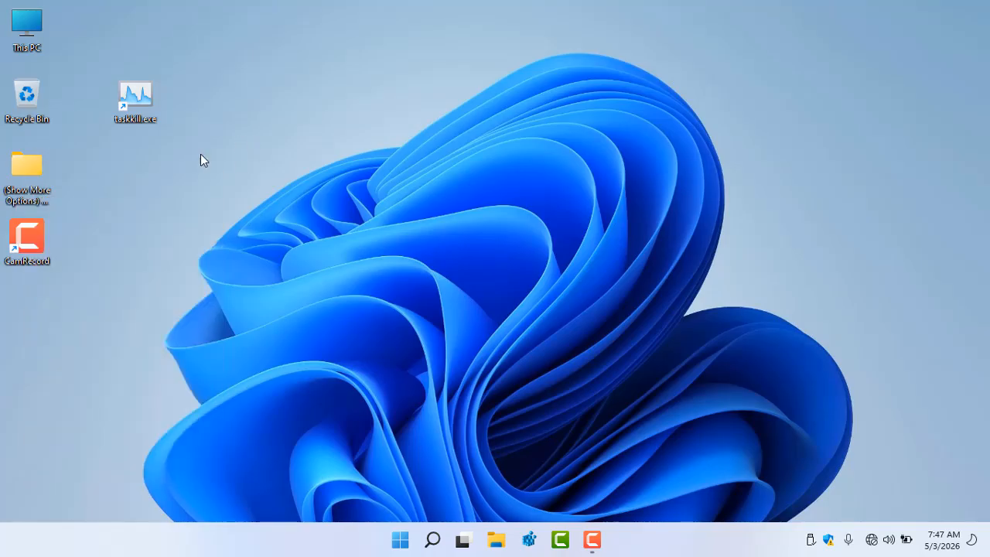
{"action": "right_click", "coordinate": [32, 165]}
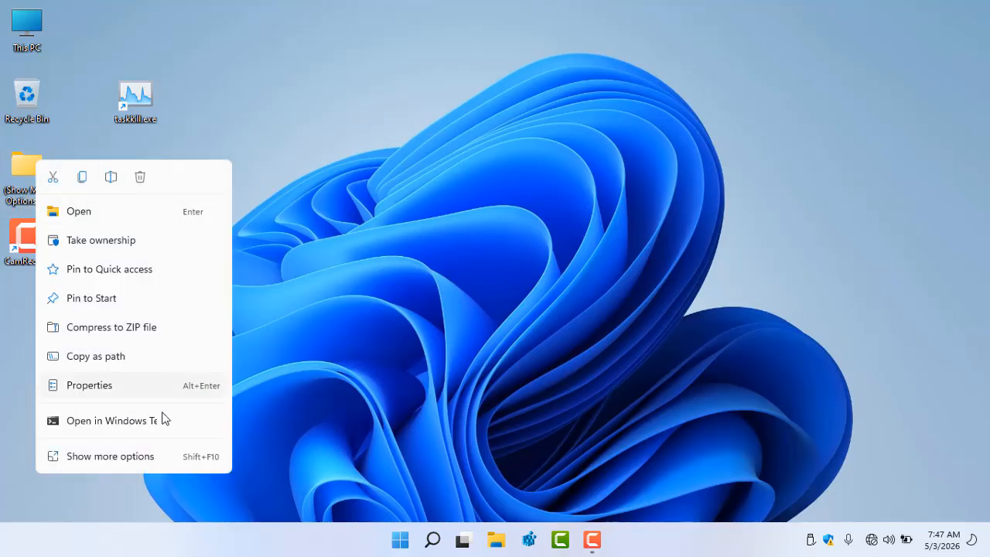
{"action": "left_click", "coordinate": [303, 337]}
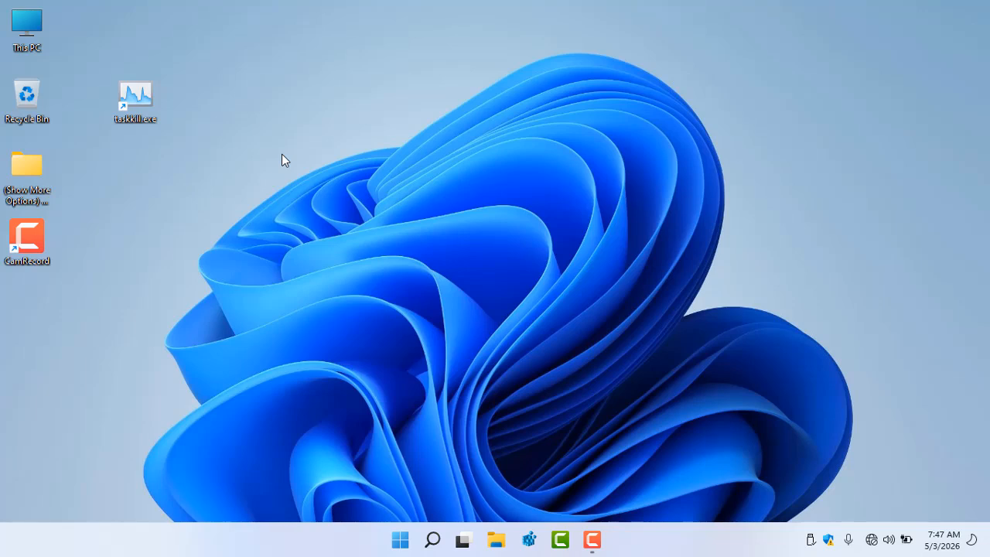
Check the desktop's Show More Options Menu submenu, then move the taskkill.exe shortcut below CamRecord
{"action": "right_click", "coordinate": [270, 73]}
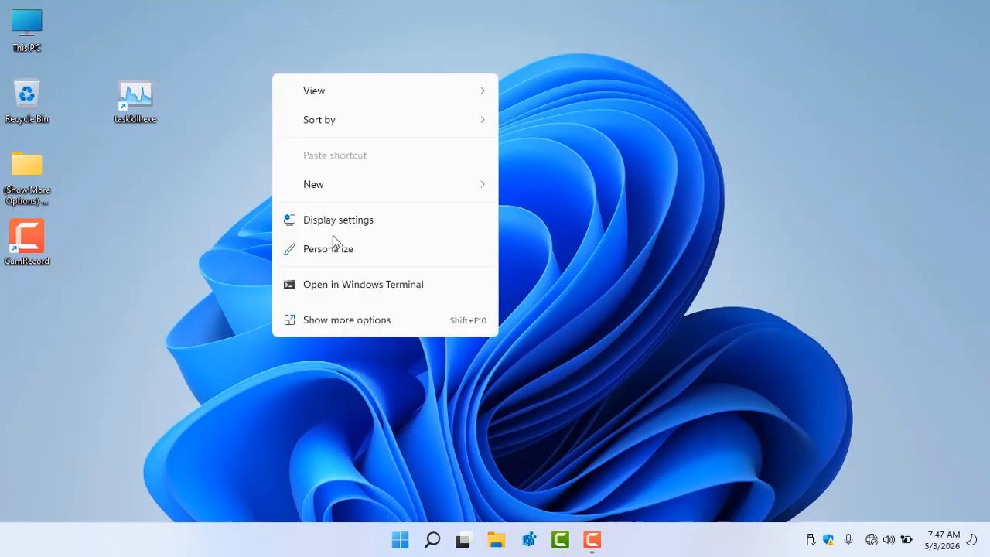
{"action": "left_click", "coordinate": [377, 320]}
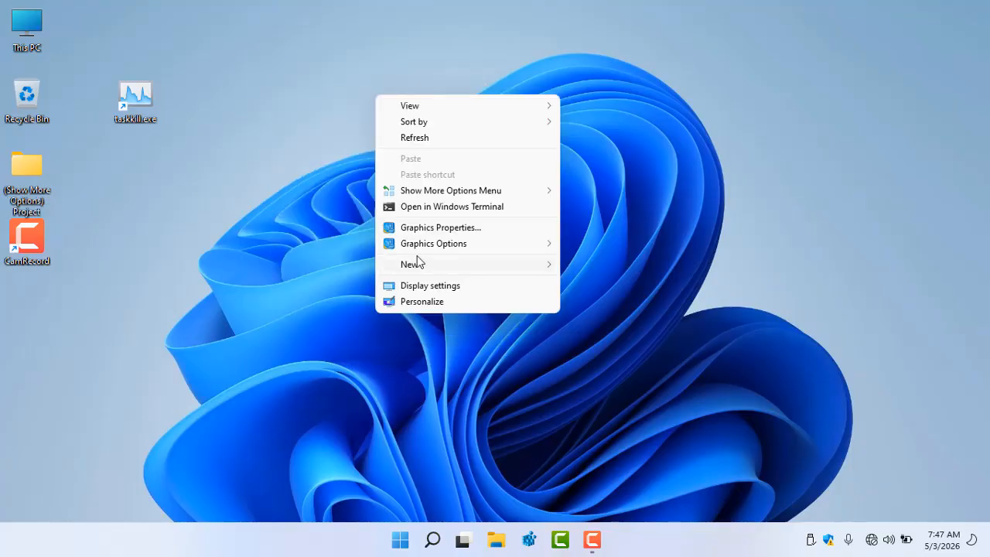
{"action": "mouse_move", "coordinate": [454, 195]}
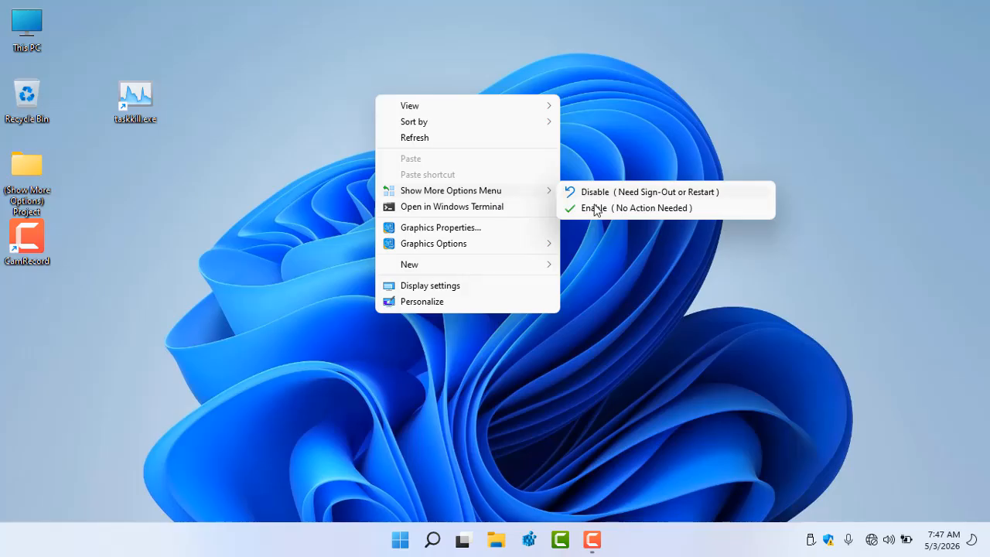
{"action": "left_click", "coordinate": [607, 276]}
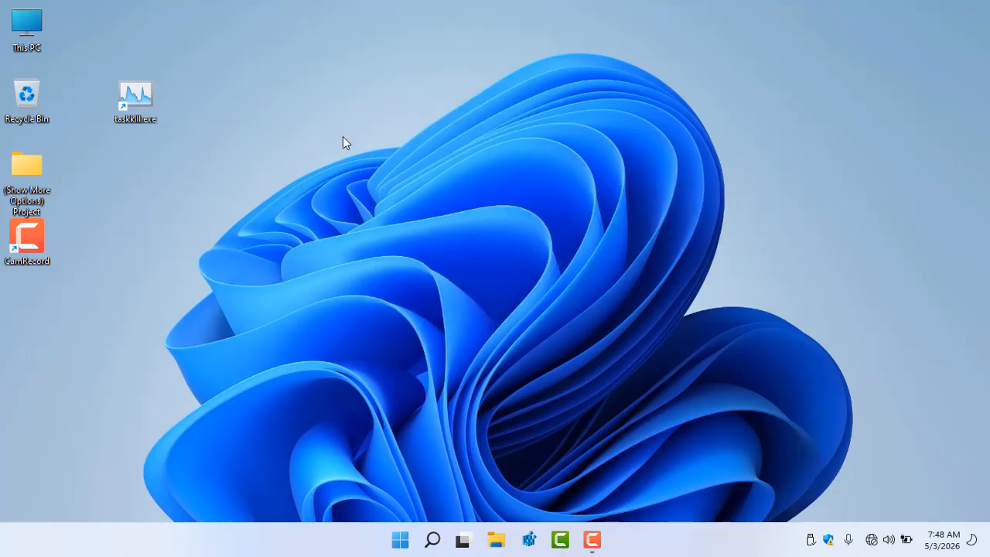
{"action": "left_click_drag", "start_coordinate": [136, 106], "coordinate": [35, 300]}
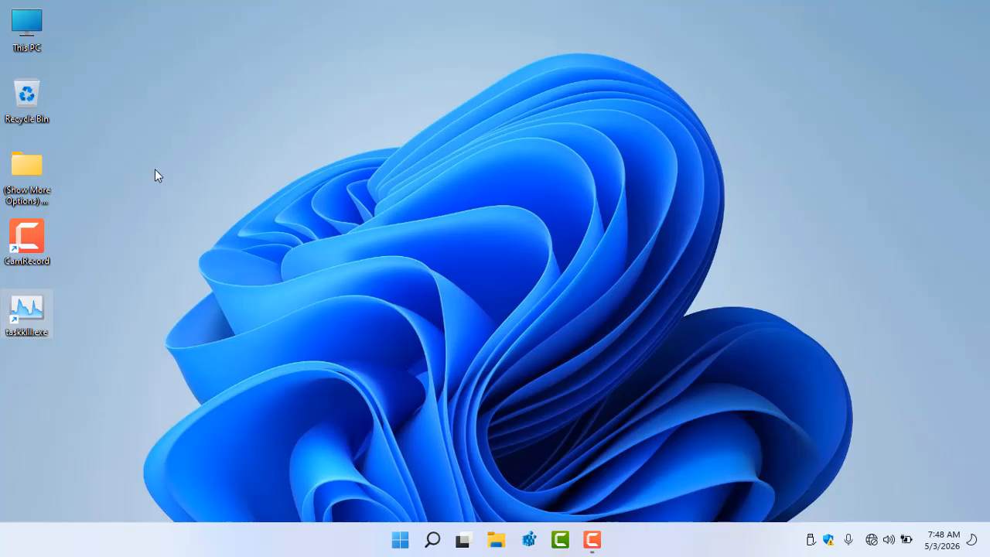